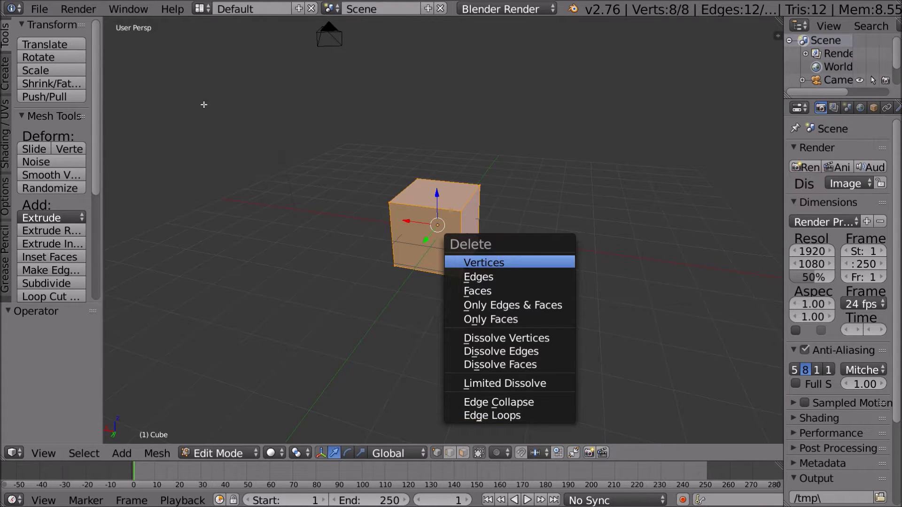
- Delete all vertices of the default cube and place the 3D cursor above the far part of the grid
key(Return)
click(41, 9)
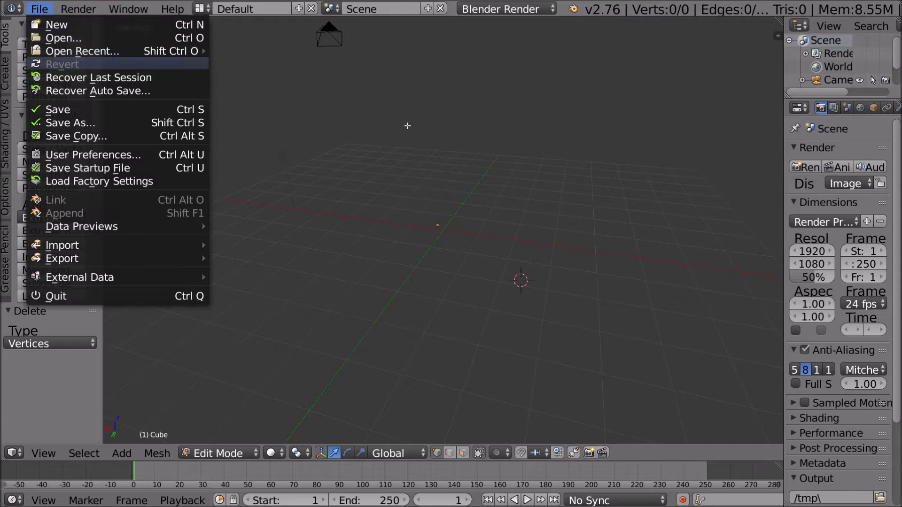
click(406, 126)
- Add a new cube to the mesh, move it by about X -1.32, Y 0.78, Z -2.31, and return to Object Mode
click(5, 74)
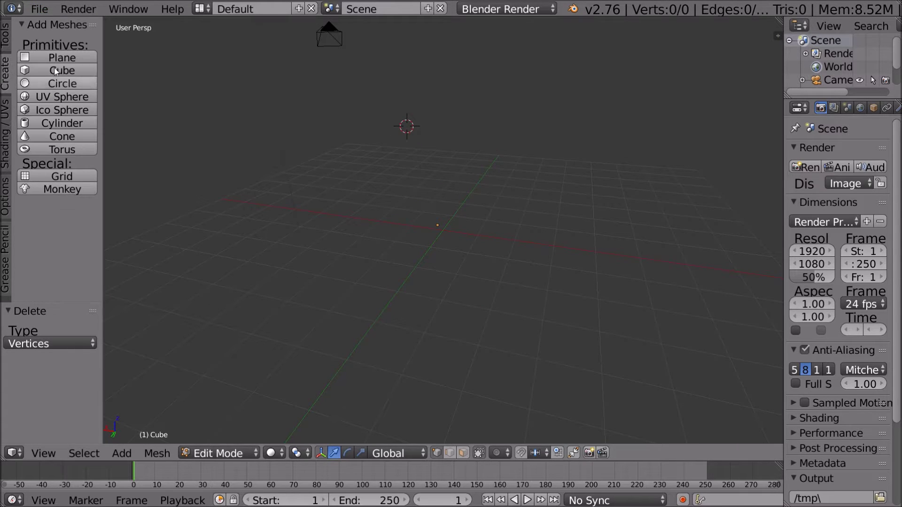
click(55, 71)
key(g)
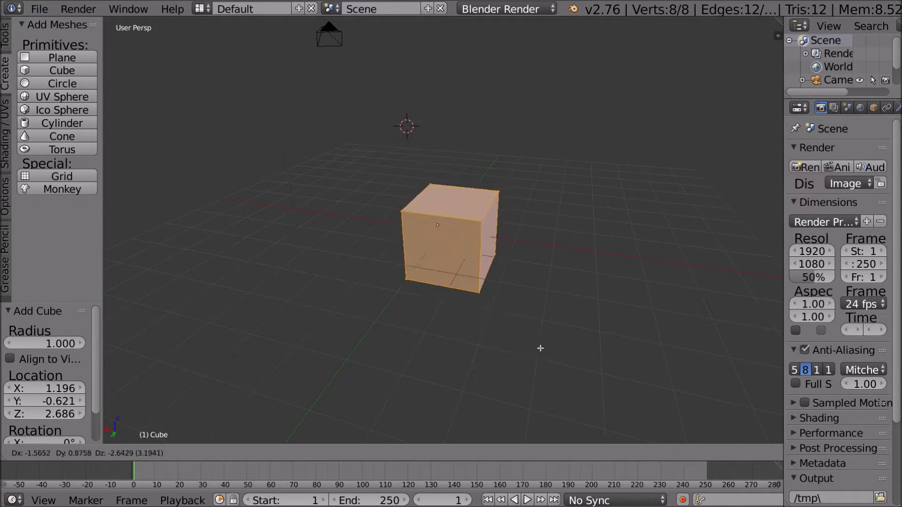
click(534, 340)
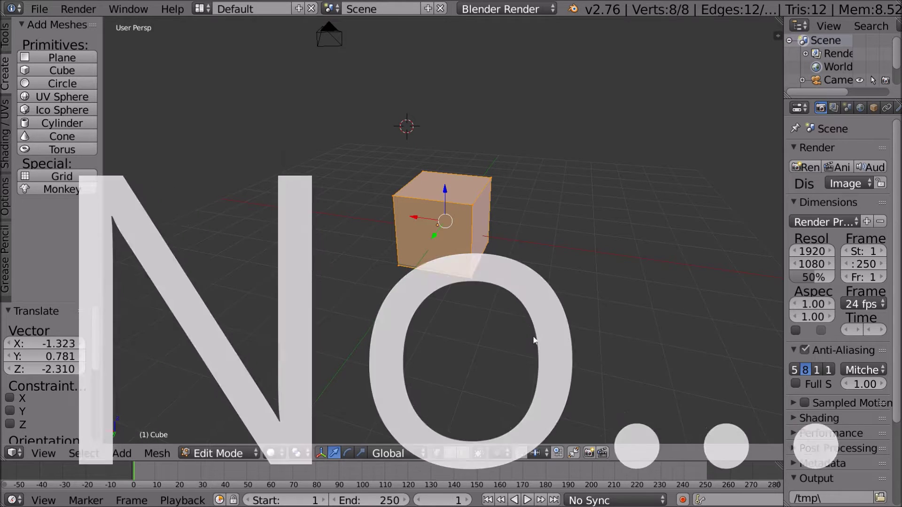
key(Tab)
- Examine the cube from several sides and distances by orbiting, panning and zooming around it
middle_drag(539, 292, 642, 283)
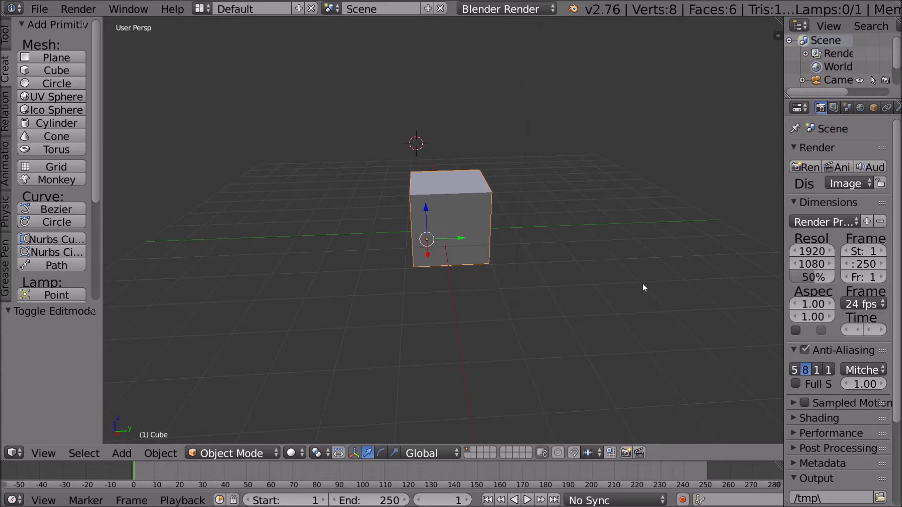
mouse_move(473, 266)
middle_down()
mouse_move(503, 261)
mouse_move(506, 270)
mouse_move(490, 265)
middle_up()
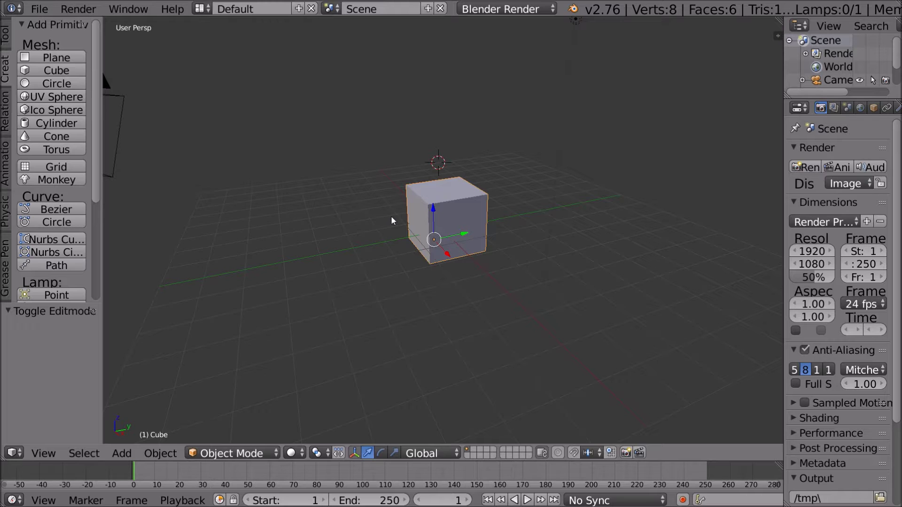
middle_drag(390, 221, 248, 227)
middle_drag(511, 217, 301, 234)
scroll(511, 228, up, 6)
middle_drag(579, 238, 408, 241)
scroll(553, 244, down, 5)
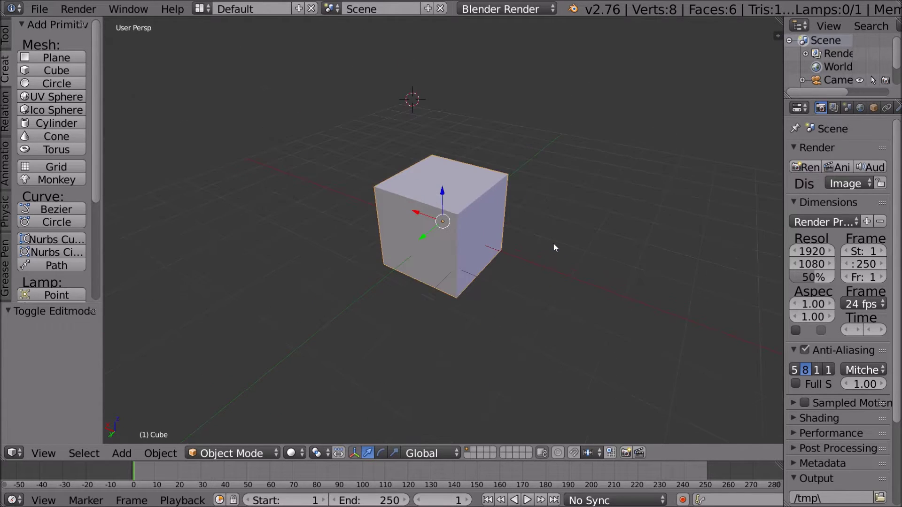
scroll(555, 241, down, 5)
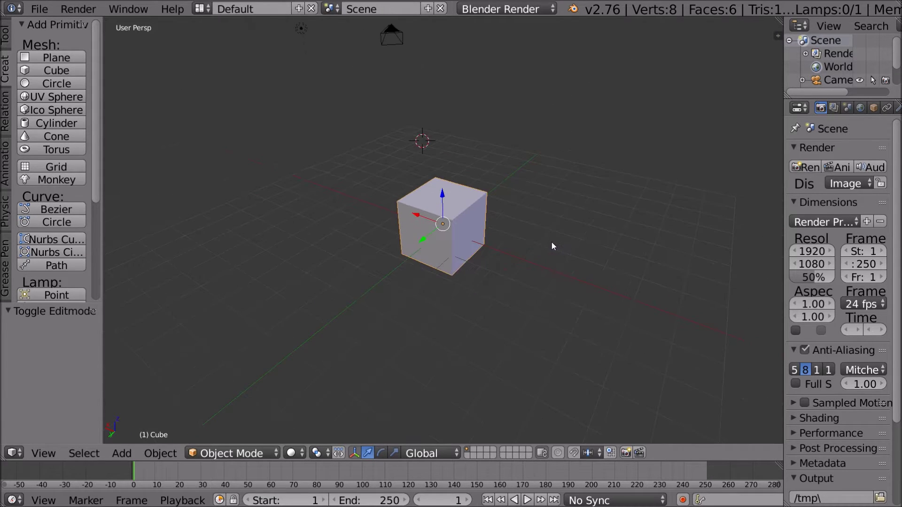
middle_drag(540, 236, 505, 233)
scroll(507, 235, up, 1)
scroll(510, 242, up, 1)
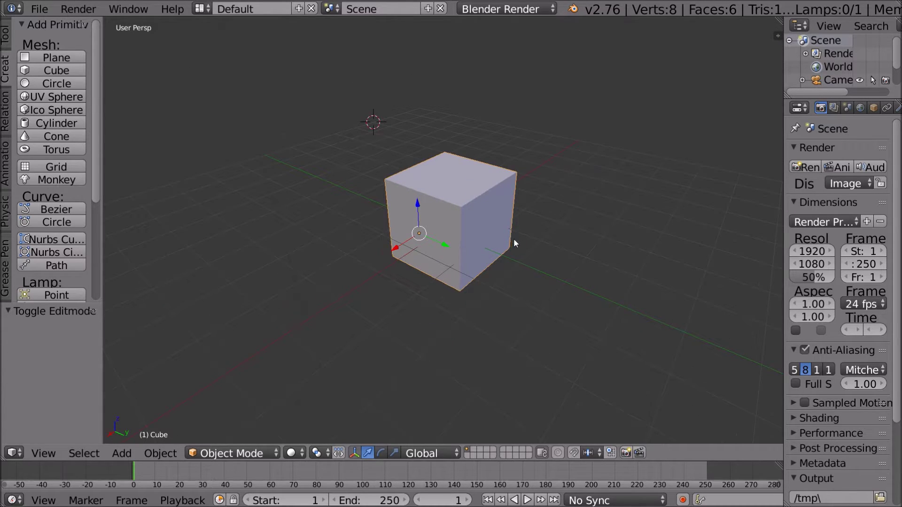
scroll(543, 244, down, 2)
middle_drag(517, 246, 553, 265)
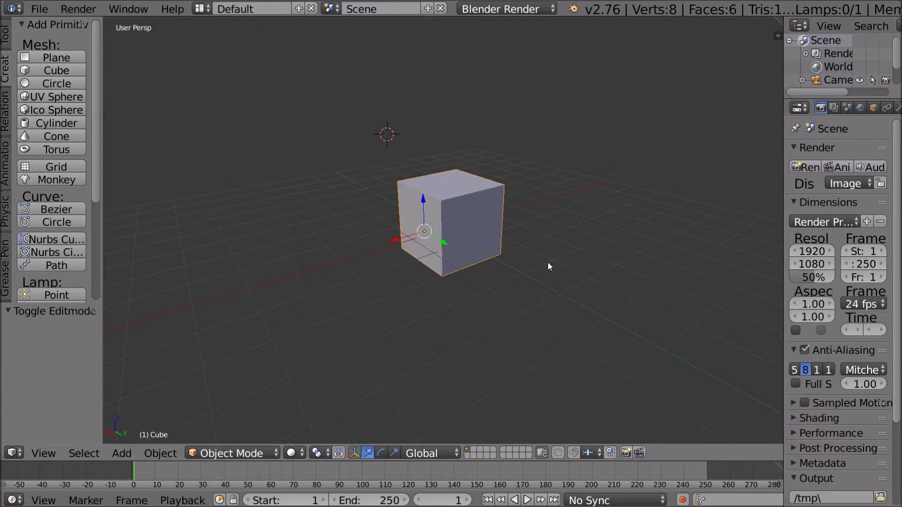
middle_drag(547, 261, 500, 255)
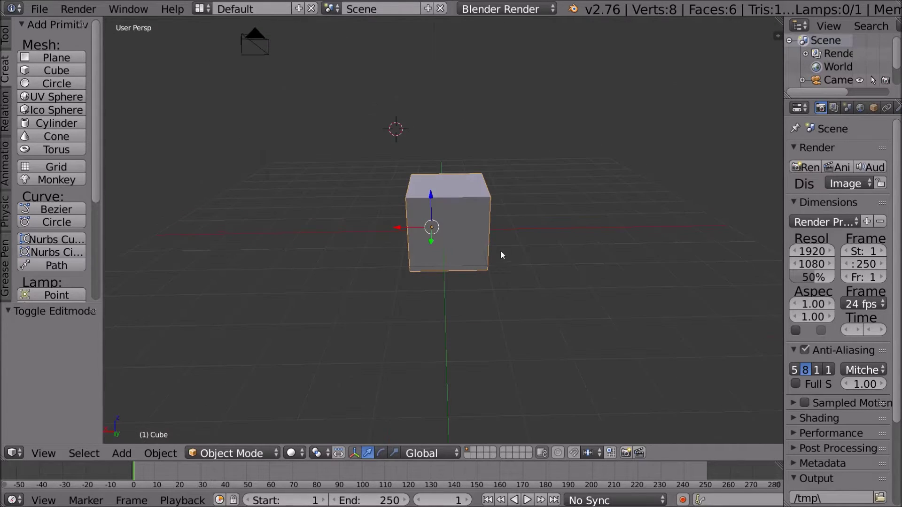
middle_drag(421, 298, 439, 236)
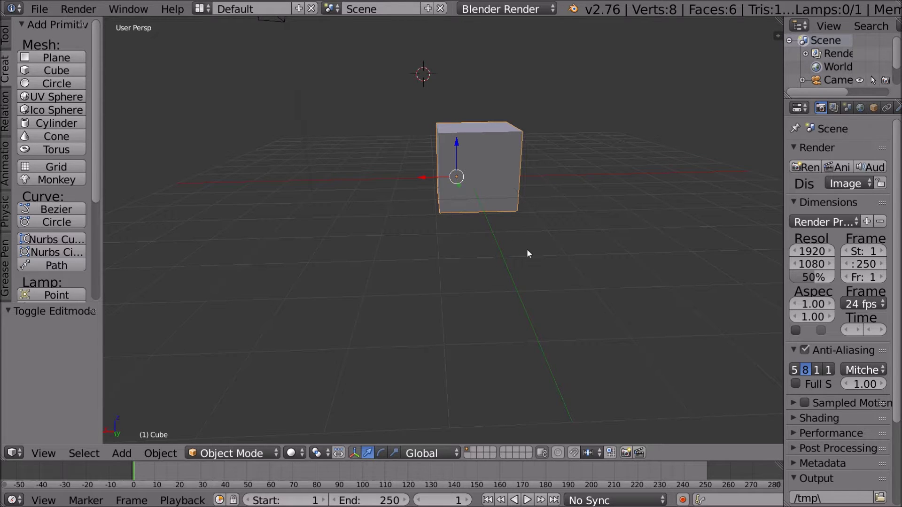
scroll(465, 236, up, 1)
scroll(465, 236, down, 2)
scroll(465, 234, down, 1)
scroll(475, 234, up, 1)
shift+middle_drag(475, 234, 478, 258)
scroll(431, 288, up, 1)
scroll(500, 226, down, 1)
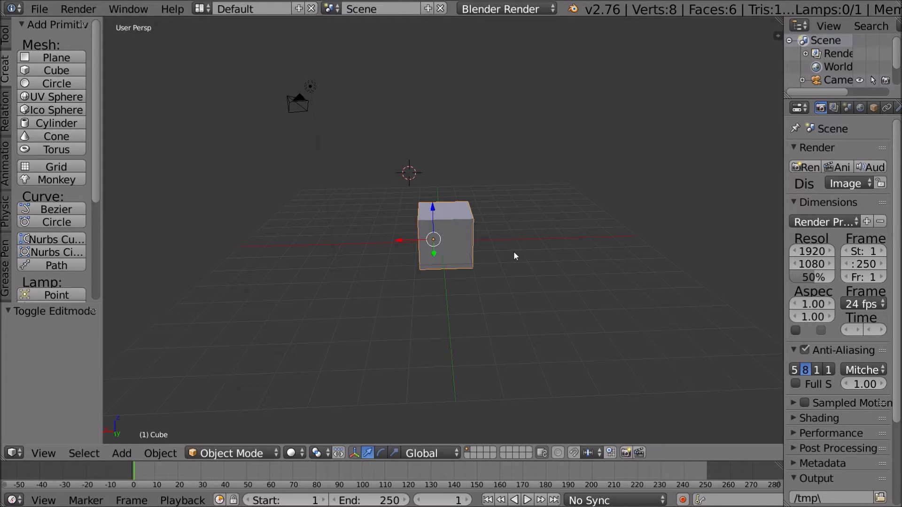
scroll(511, 248, up, 3)
middle_drag(540, 246, 468, 265)
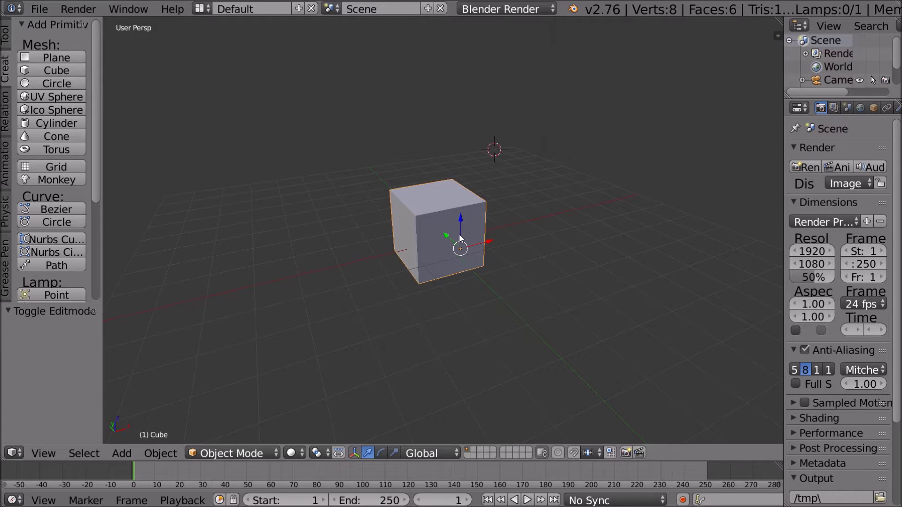
scroll(460, 238, down, 1)
- Enter Edit Mode on the cube and select the four vertices of its top face
key(Tab)
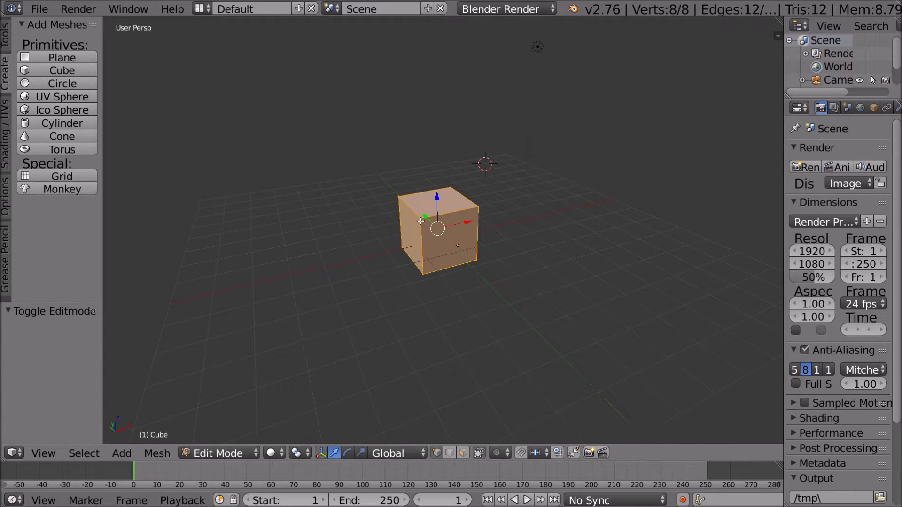
right_click(421, 218)
shift+right_click(476, 208)
shift+right_click(450, 191)
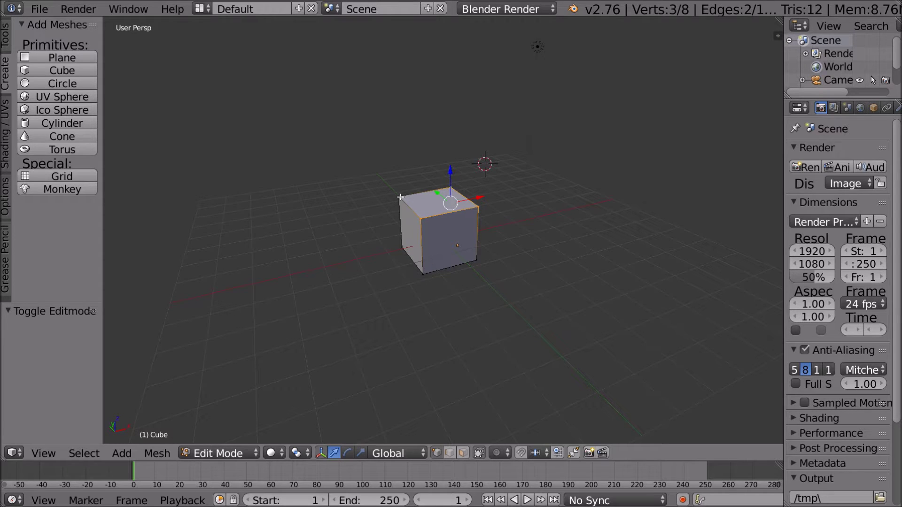
shift+click(399, 196)
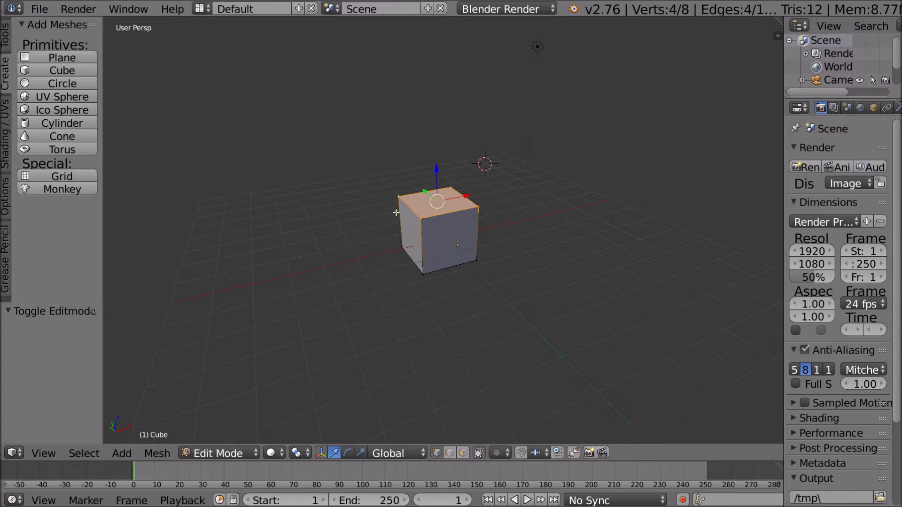
- Switch the viewport to wireframe shading and briefly check the top face's transform properties
middle_drag(563, 244, 540, 221)
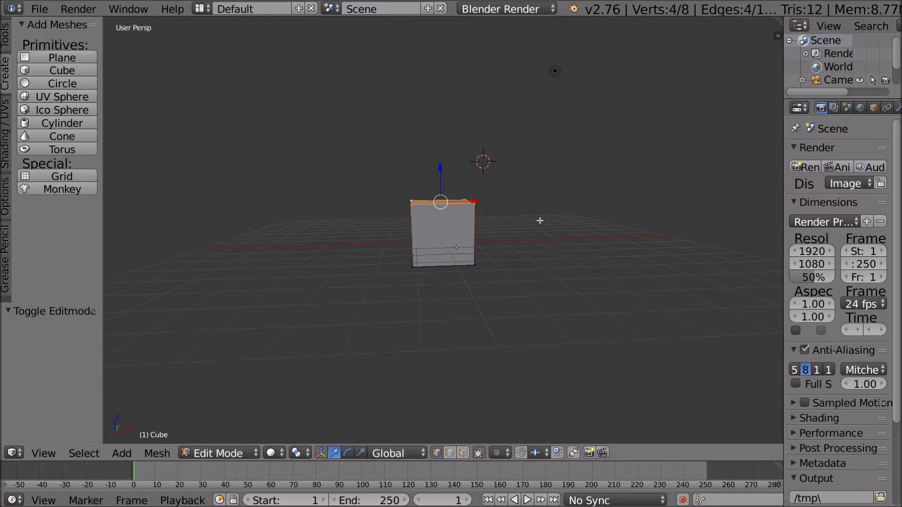
scroll(539, 220, up, 1)
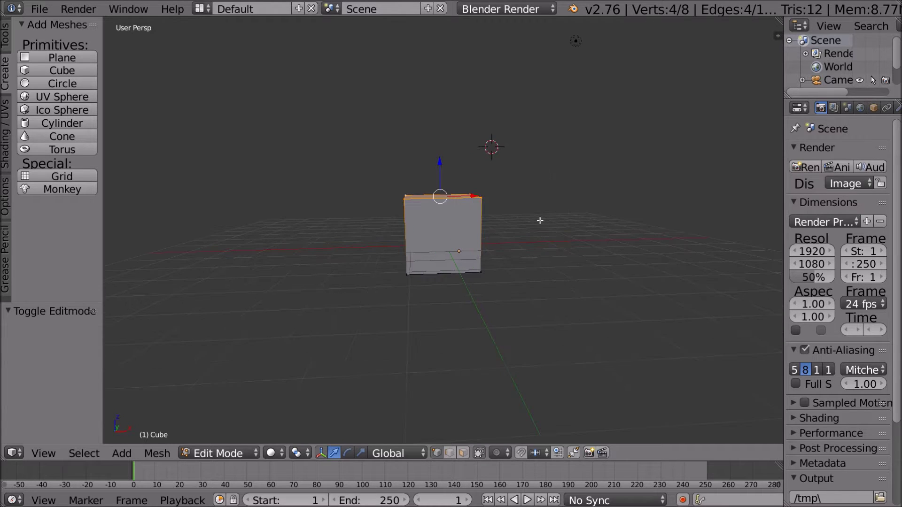
key(x)
key(z)
middle_drag(469, 229, 499, 250)
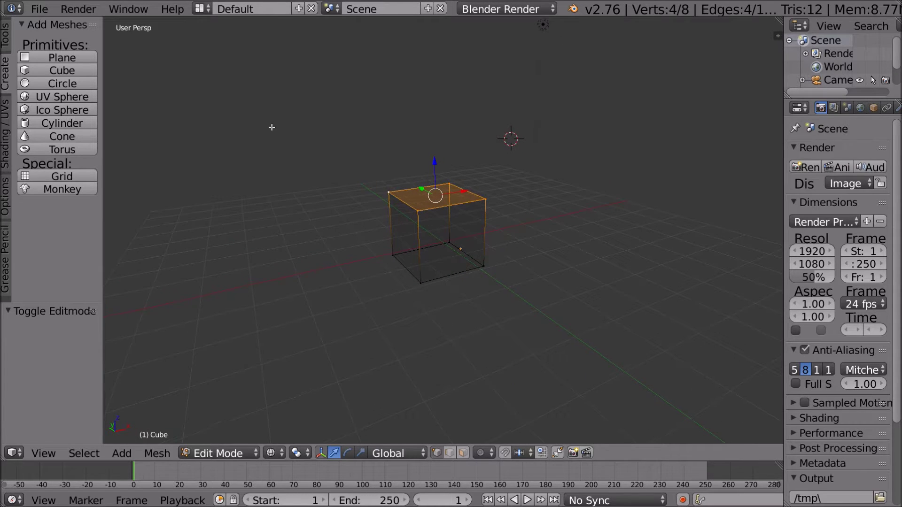
key(n)
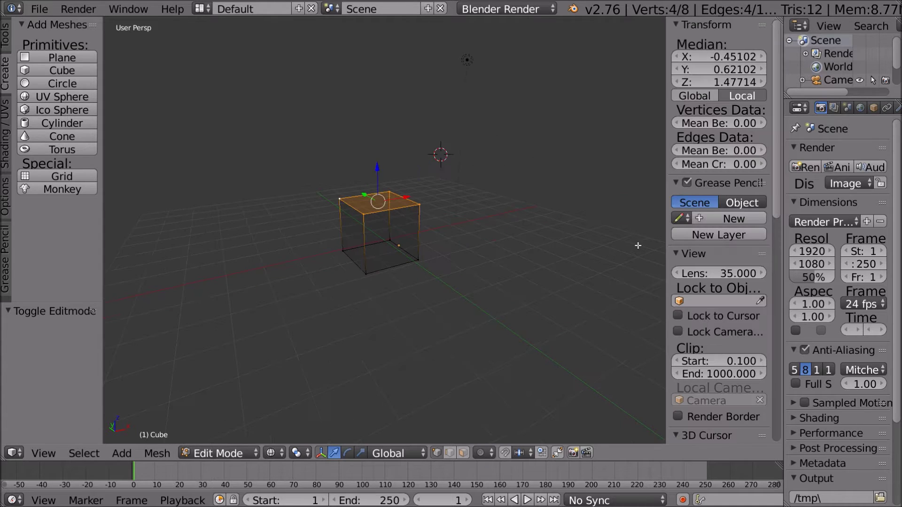
key(n)
- Select the whole cube mesh and delete all of its vertices
key(b)
drag(343, 136, 556, 336)
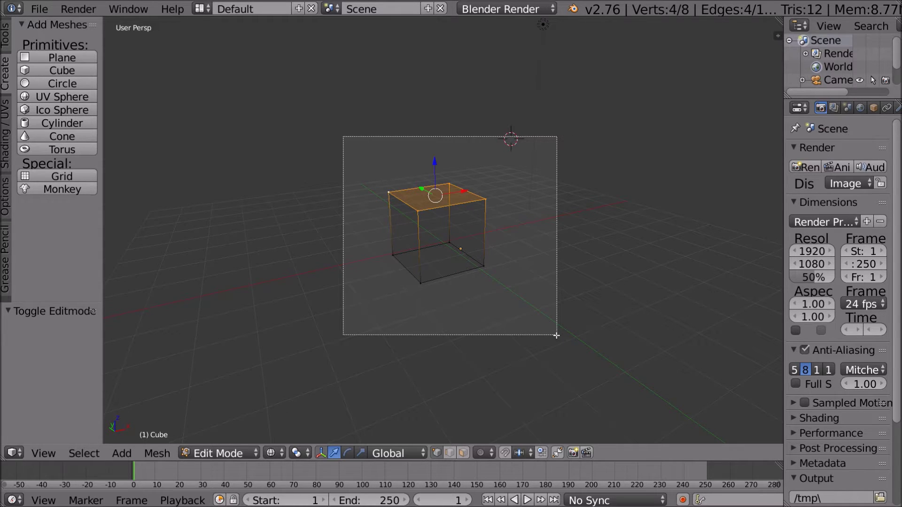
drag(556, 335, 556, 336)
key(a)
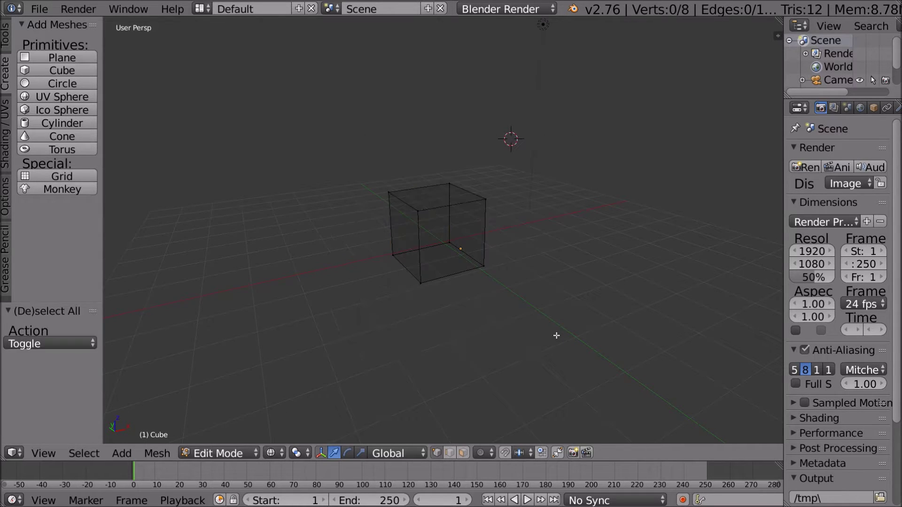
key(a)
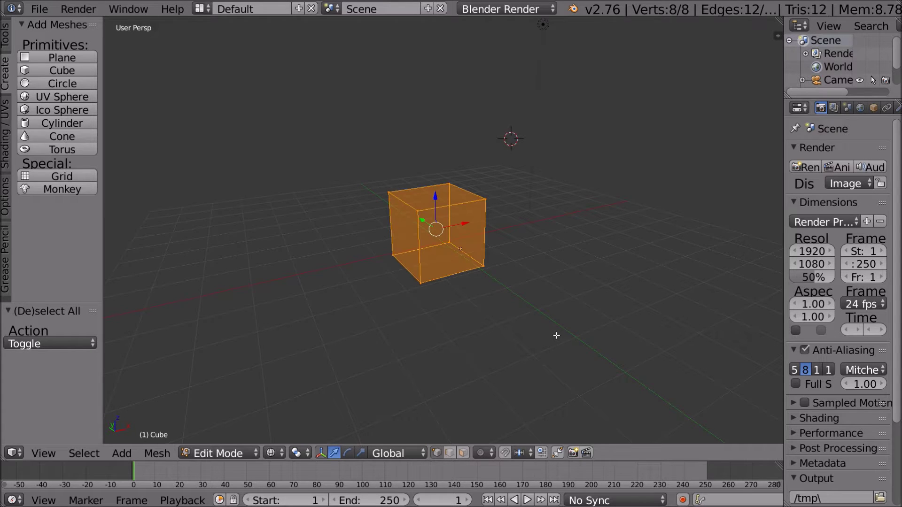
key(x)
key(Return)
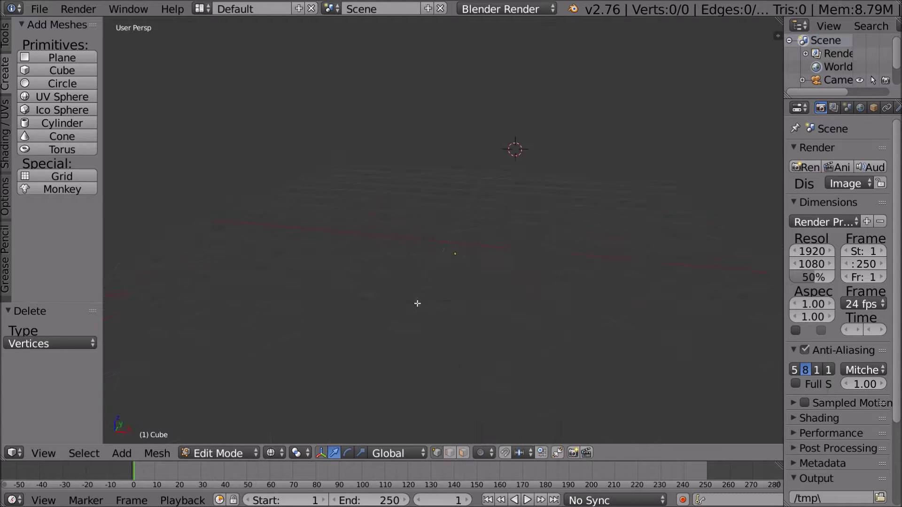
- Add a UV sphere at the 3D cursor and move it down toward the centre of the grid
middle_drag(344, 296, 473, 302)
scroll(423, 242, down, 3)
scroll(342, 230, up, 1)
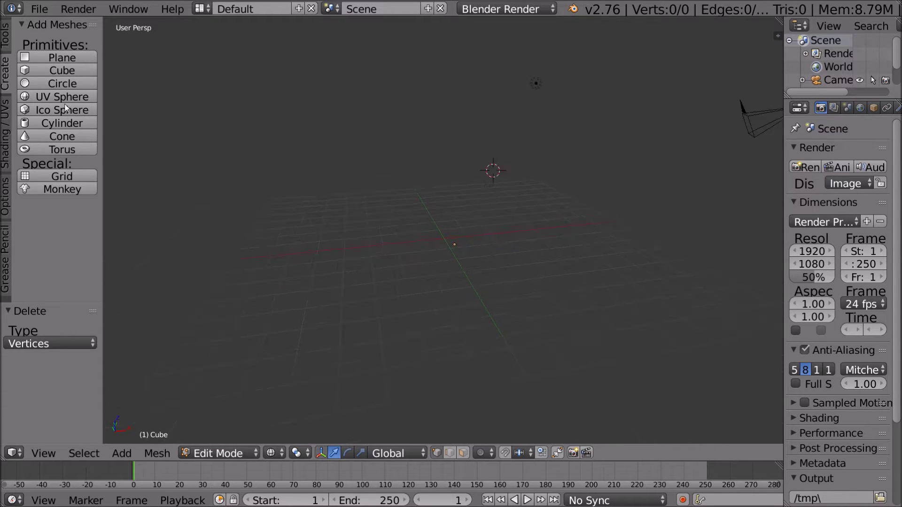
click(38, 96)
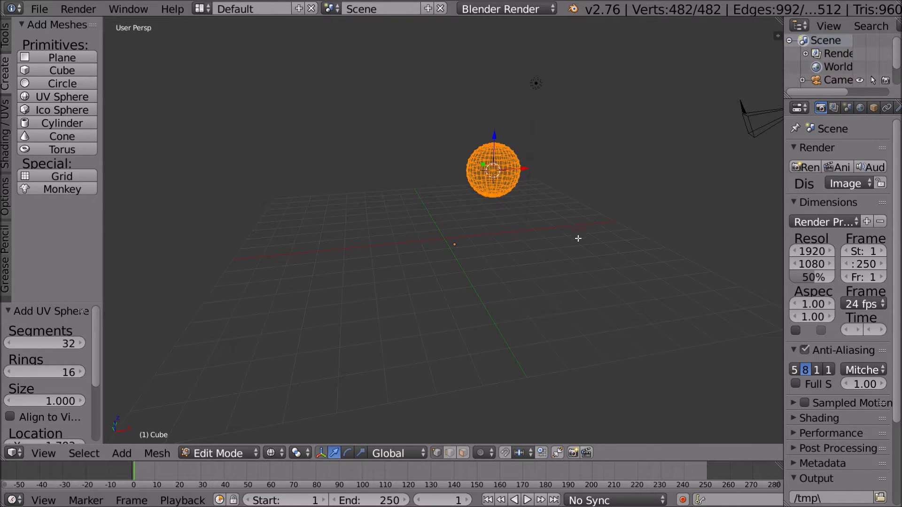
key(g)
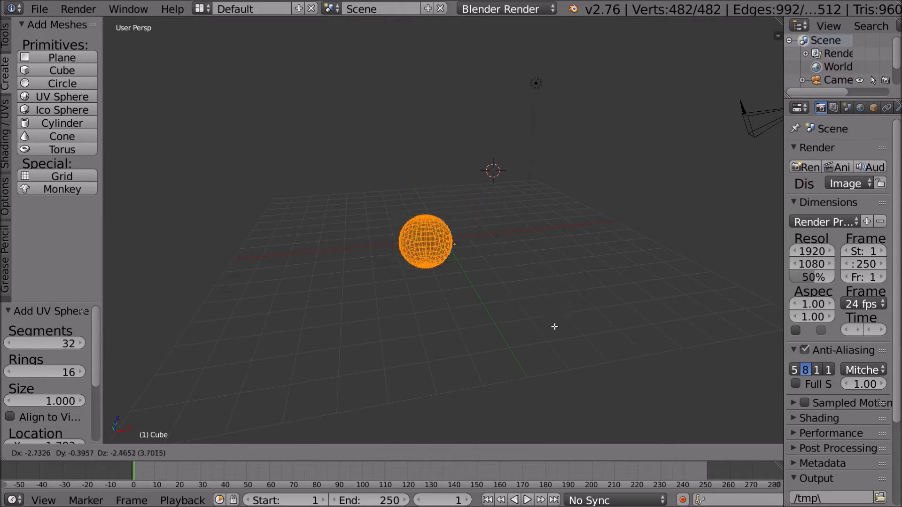
click(702, 257)
- Move the sphere again by about X -0.43, Y 0.87, Z -0.60 so it sits near the grid's centre
middle_drag(702, 258, 545, 234)
key(g)
drag(558, 243, 573, 250)
click(573, 249)
middle_drag(573, 249, 560, 305)
middle_drag(499, 282, 493, 270)
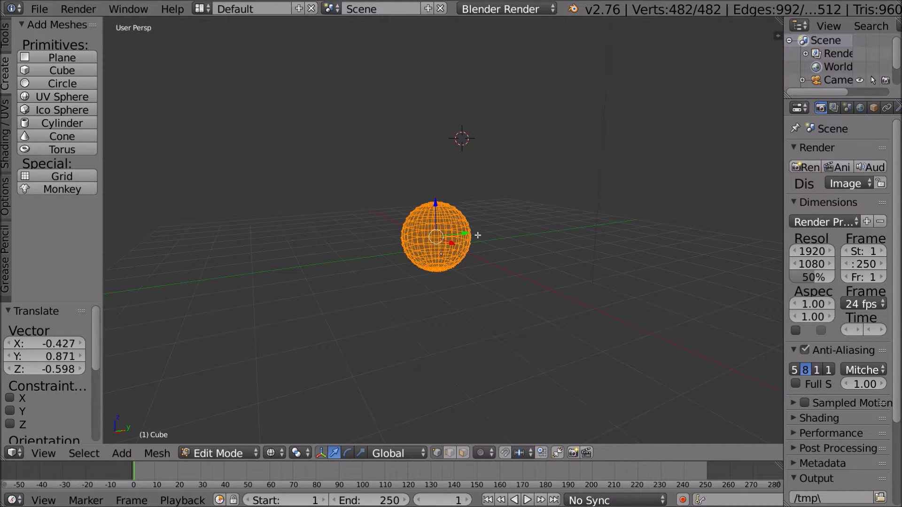
- Deselect the sphere's vertices and toggle between Edit Mode and Object Mode, ending in Object Mode
key(a)
key(Tab)
key(Tab)
key(Tab)
key(Tab)
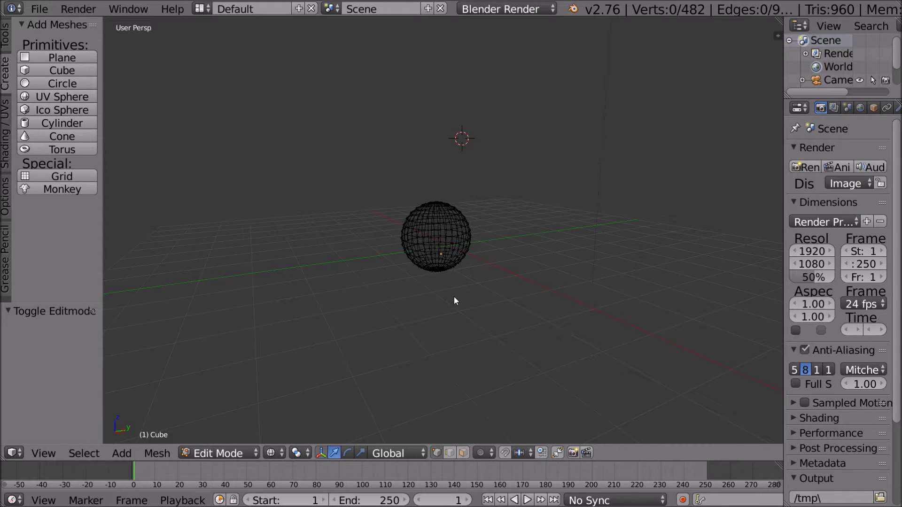
key(Tab)
key(Tab)
key(Tab)
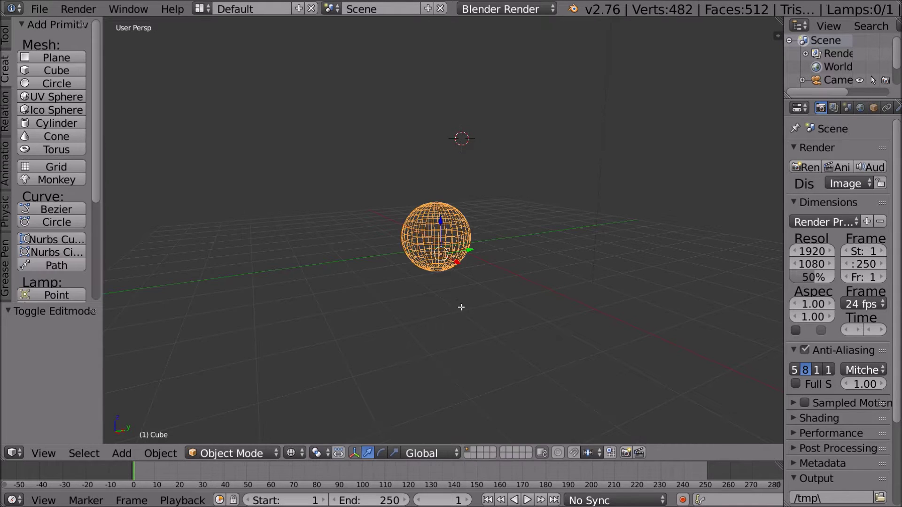
- Review the available interaction modes and put the sphere into Edit Mode with solid shading
click(267, 454)
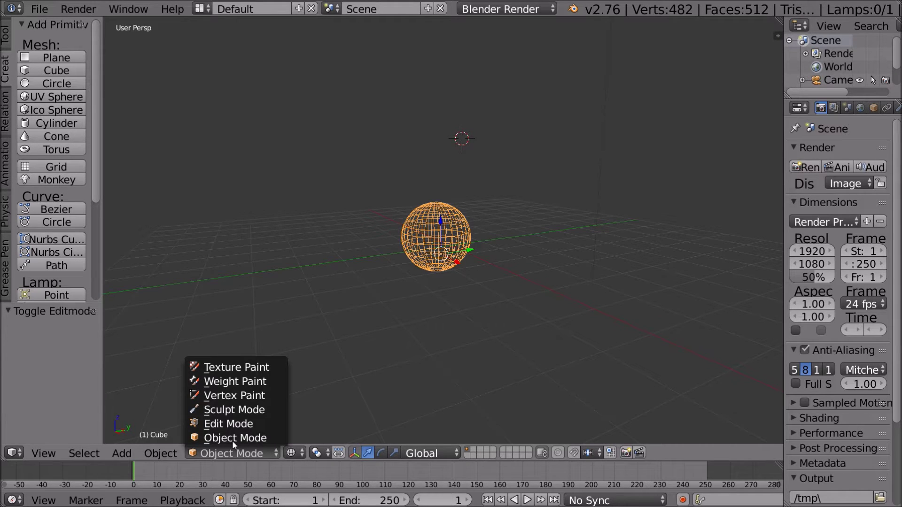
click(269, 452)
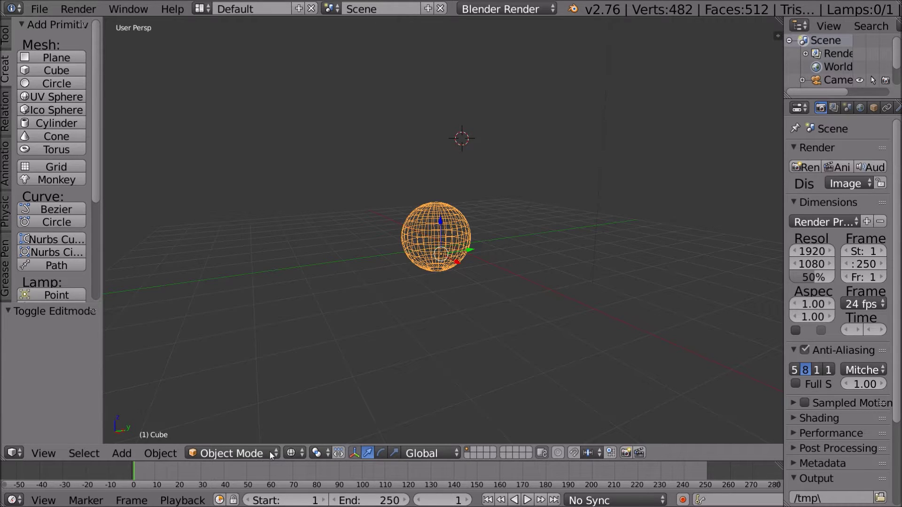
click(269, 451)
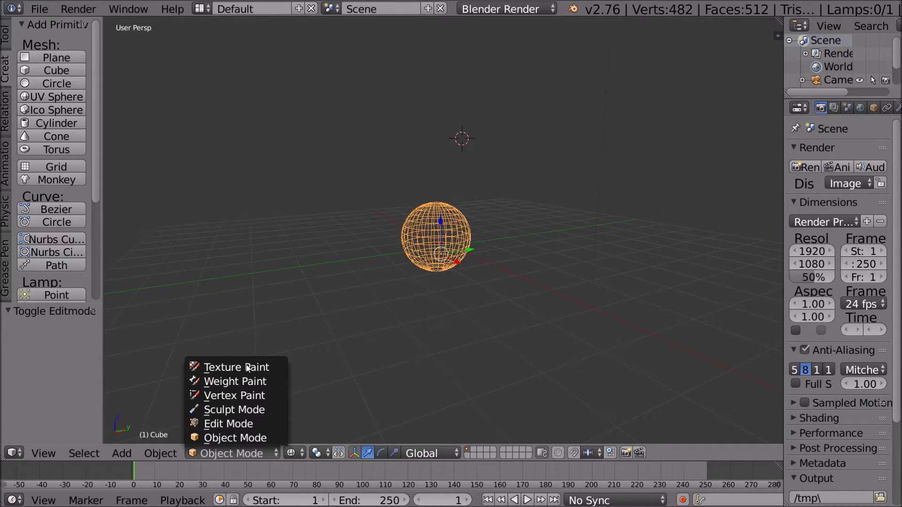
click(236, 439)
click(231, 454)
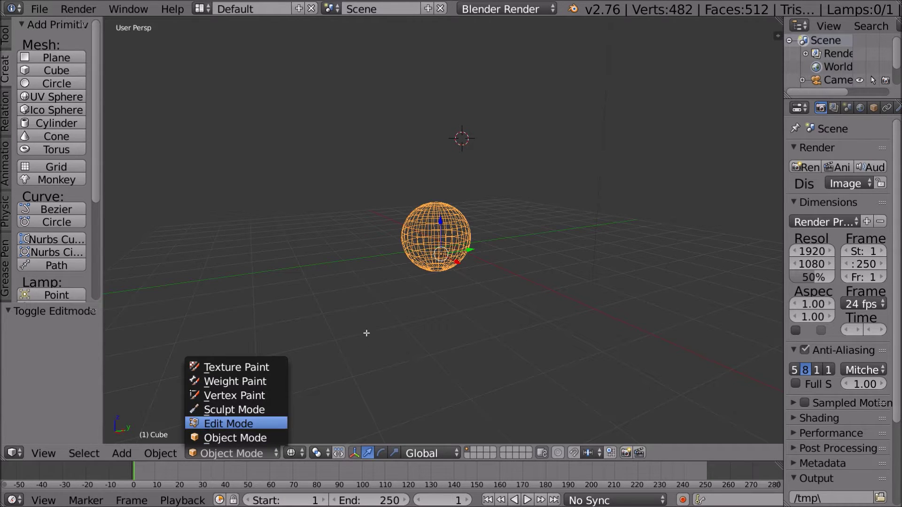
key(Tab)
scroll(585, 232, up, 1)
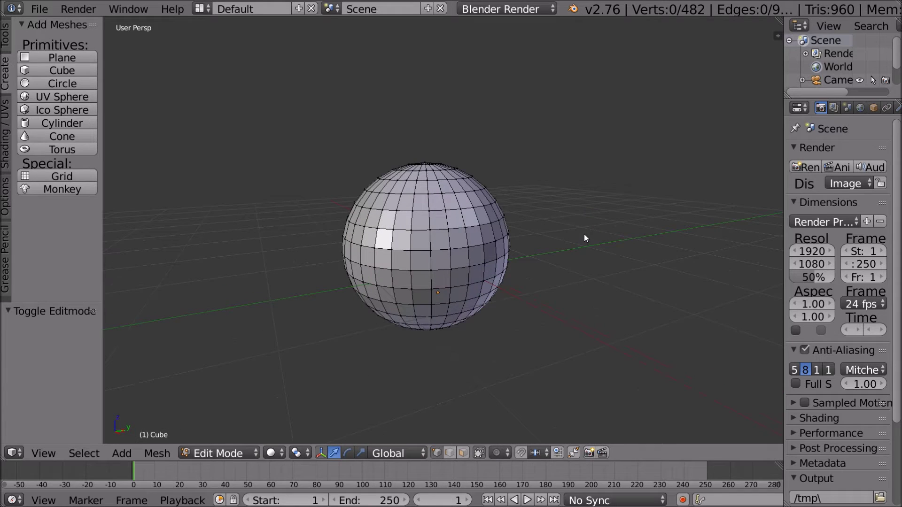
- Toggle the sphere to Object Mode and back to Edit Mode
key(Tab)
scroll(555, 204, up, 1)
middle_drag(555, 204, 512, 195)
scroll(564, 202, down, 1)
key(Tab)
scroll(561, 204, down, 2)
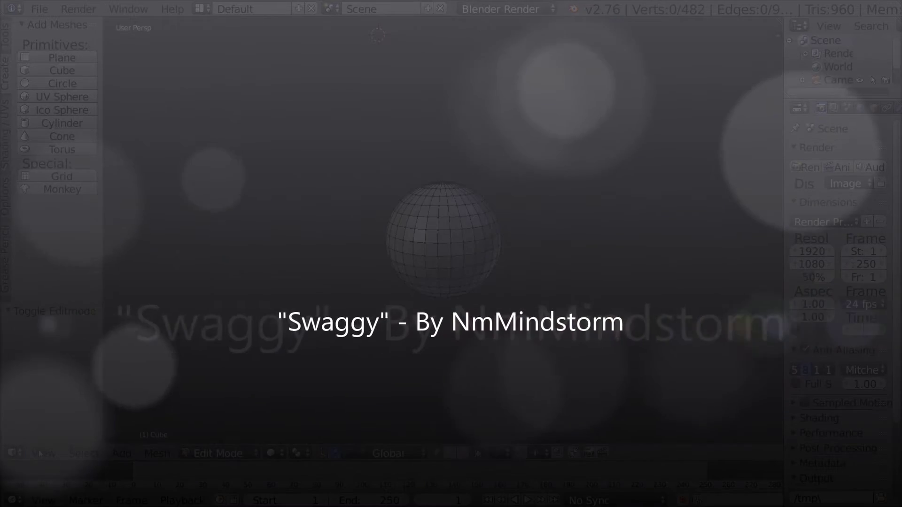
- Switch the viewport to the Front view and frame the sphere
click(43, 453)
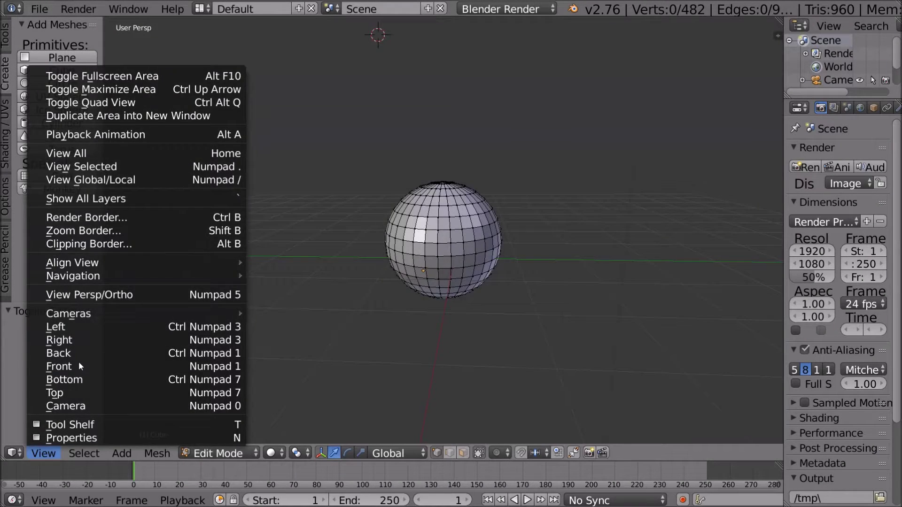
click(78, 367)
key(KP_1)
shift+middle_drag(385, 241, 505, 251)
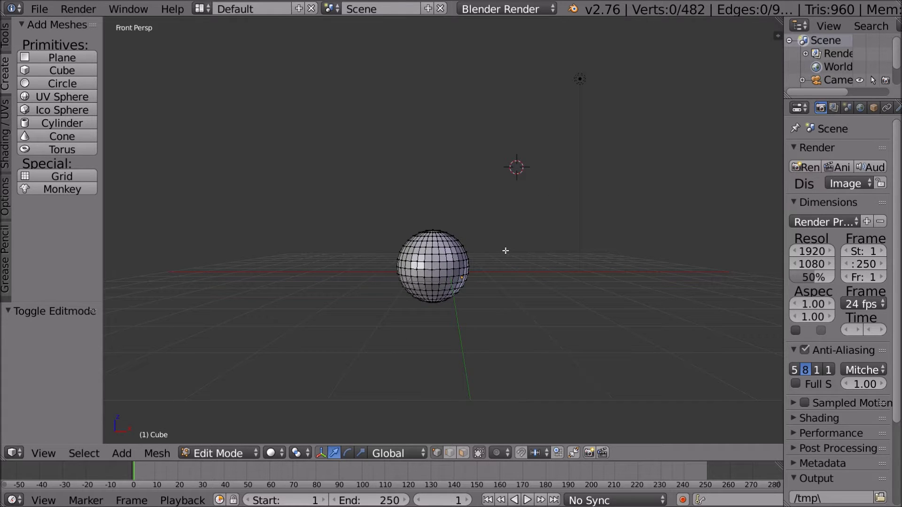
mouse_move(458, 301)
shift+middle_down()
mouse_move(456, 310)
mouse_move(466, 290)
mouse_move(478, 296)
mouse_move(459, 296)
shift+middle_up()
scroll(458, 296, up, 3)
- Toggle Object Mode and return to Edit Mode, then display the sphere in wireframe with all its vertices deselected
key(Tab)
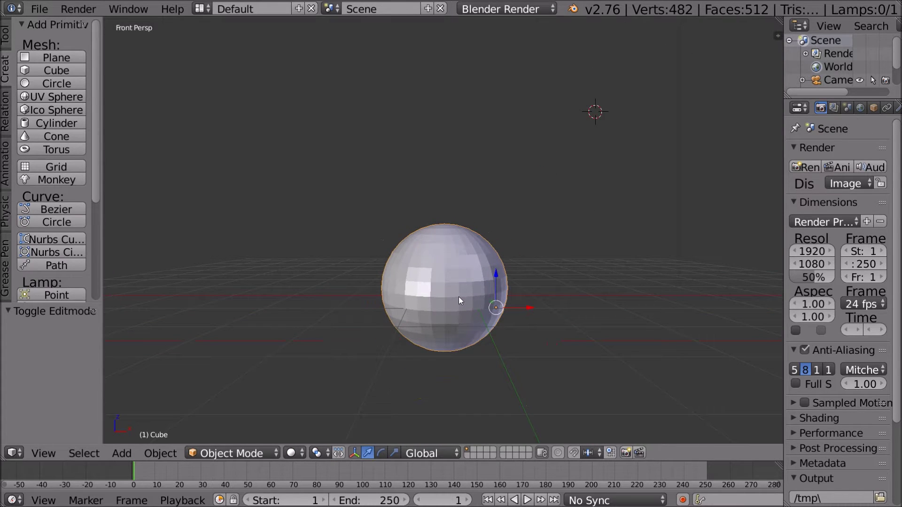
scroll(459, 297, down, 1)
key(Tab)
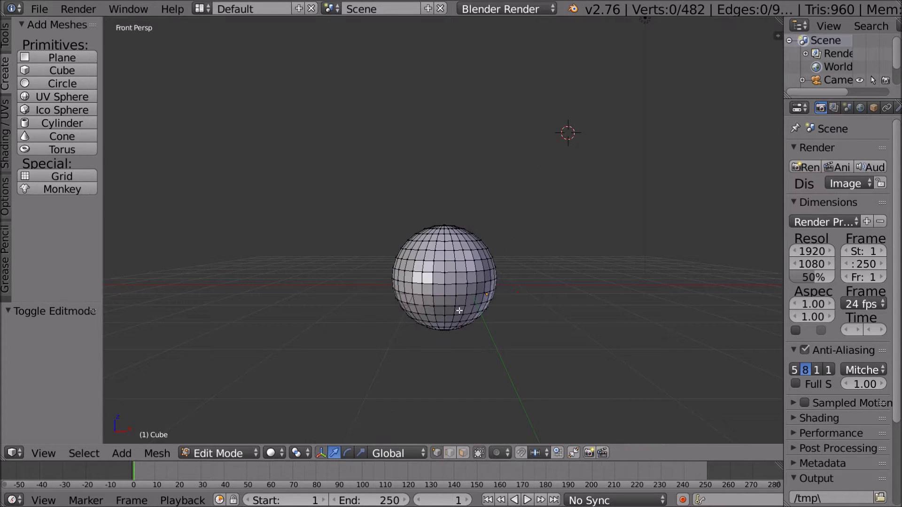
key(a)
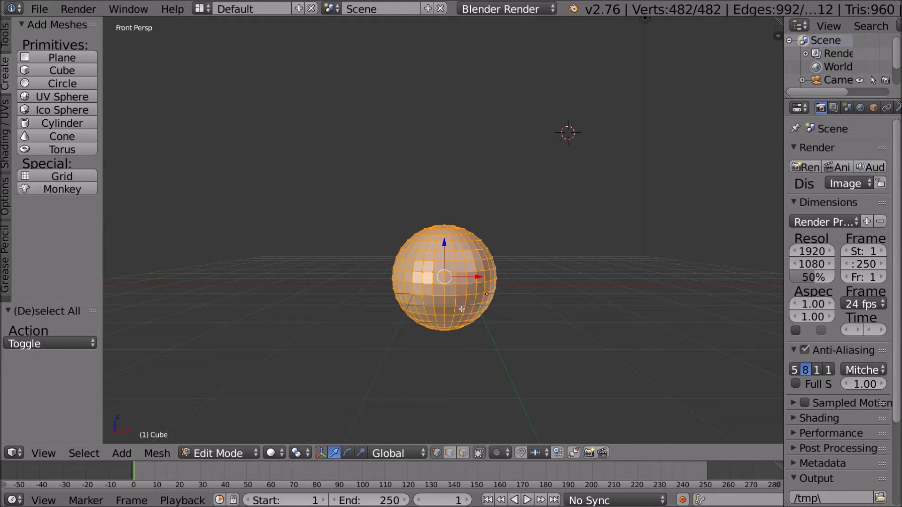
key(z)
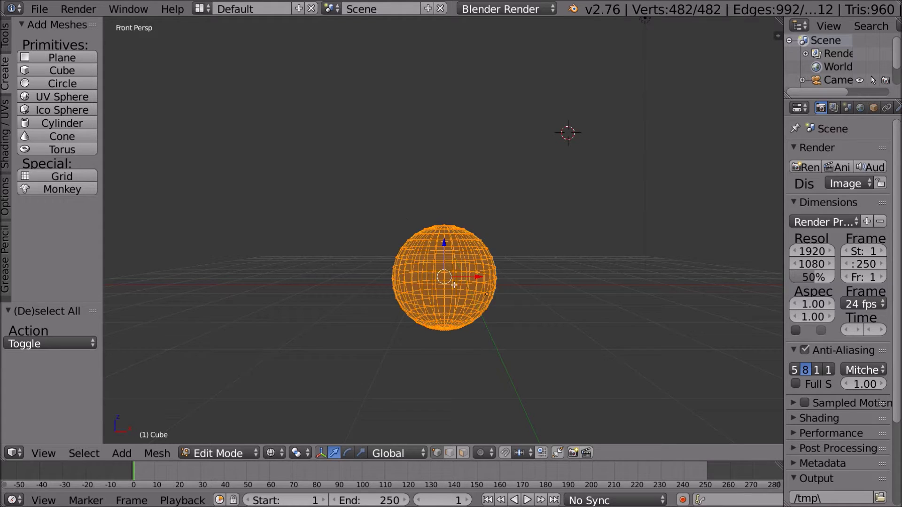
key(a)
scroll(453, 284, up, 3)
- Switch the Front view from perspective to orthographic projection and frame the whole sphere
click(49, 456)
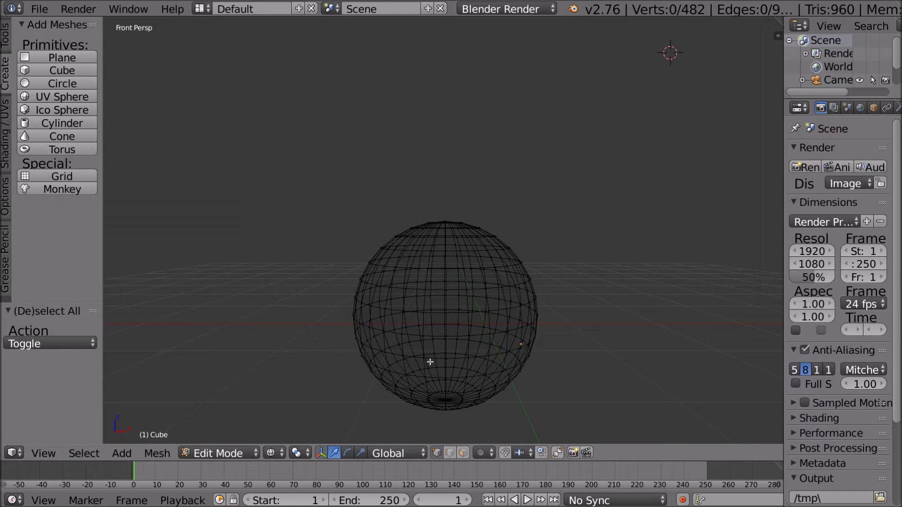
click(45, 451)
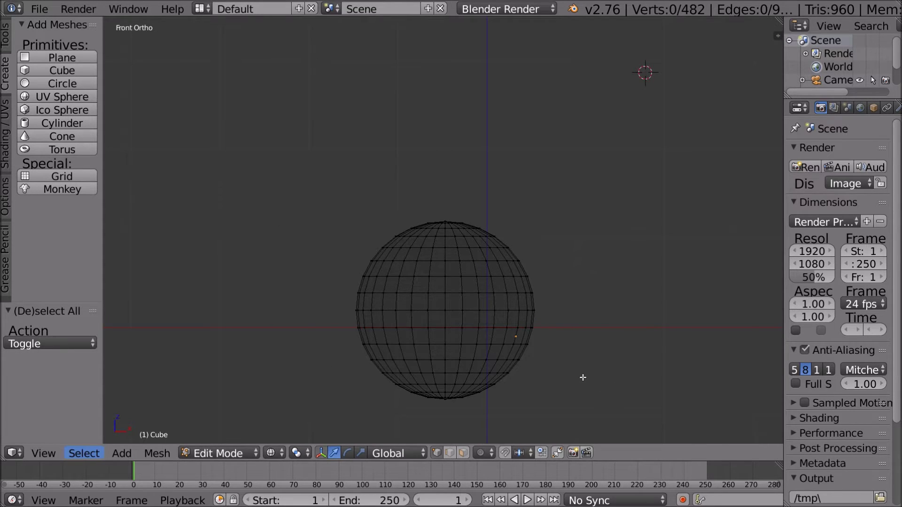
scroll(583, 377, up, 2)
scroll(578, 380, up, 2)
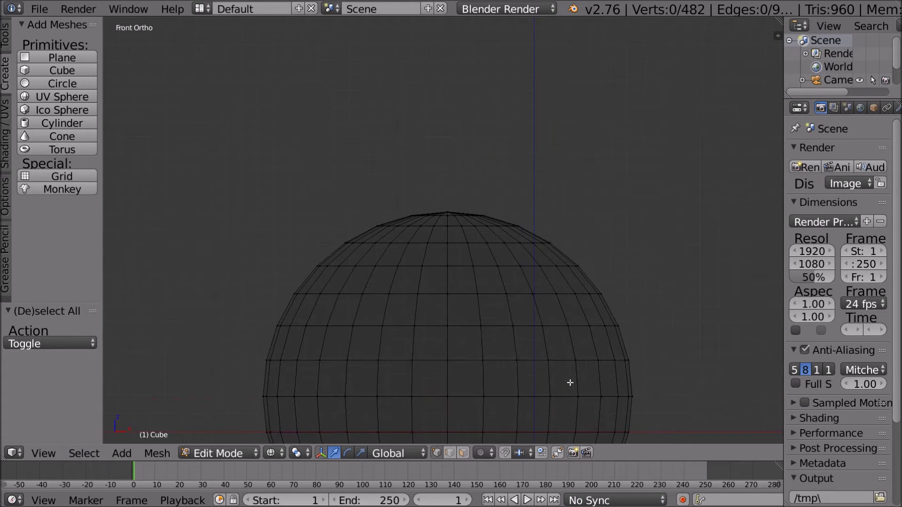
shift+middle_drag(570, 384, 587, 177)
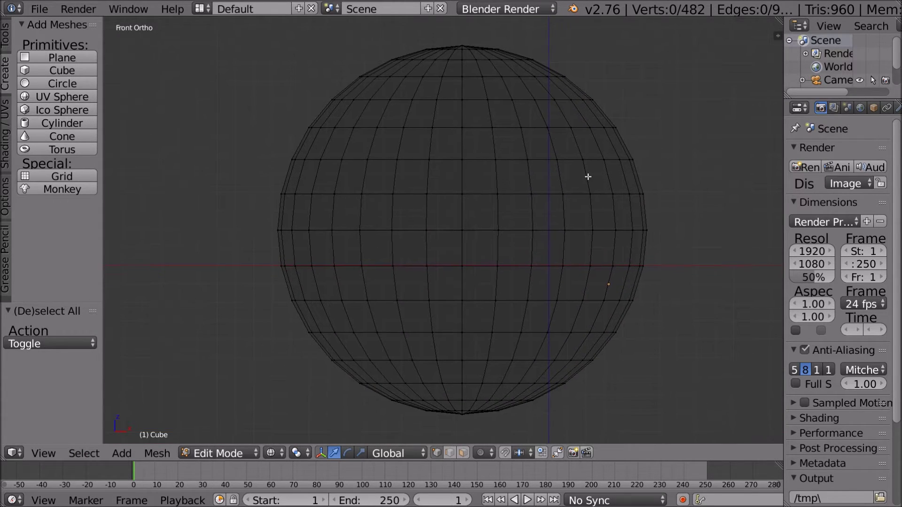
shift+middle_drag(509, 181, 509, 179)
- Box-select the vertices of the sphere's left half, leaving the centre column unselected, and check the selection at an angle
key(b)
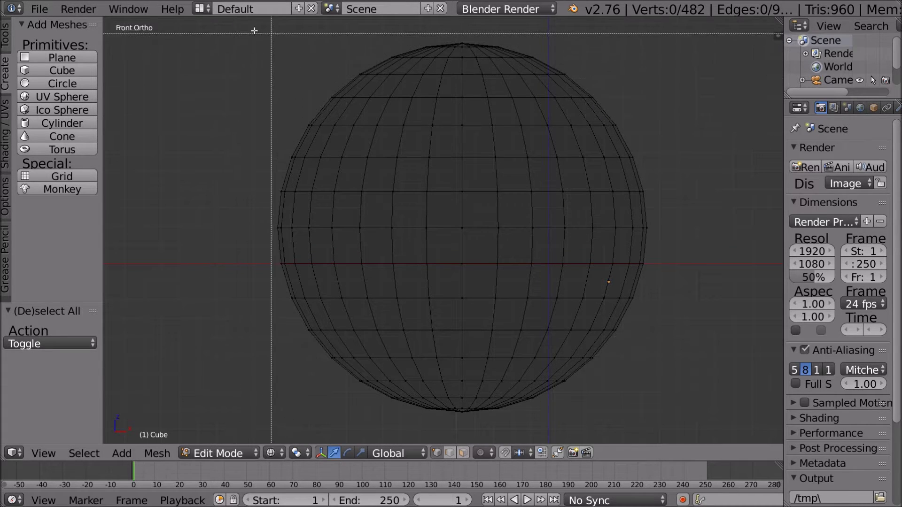
key(Escape)
drag(227, 28, 461, 429)
middle_drag(521, 300, 530, 354)
middle_drag(531, 282, 524, 256)
- Change the shortcut of the Front view command to Left Mouse and return to the Front view
click(43, 453)
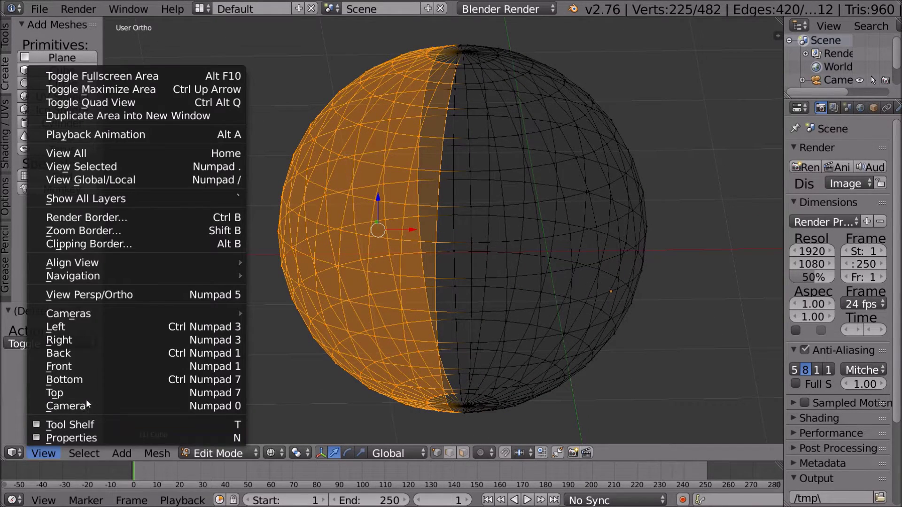
right_click(90, 365)
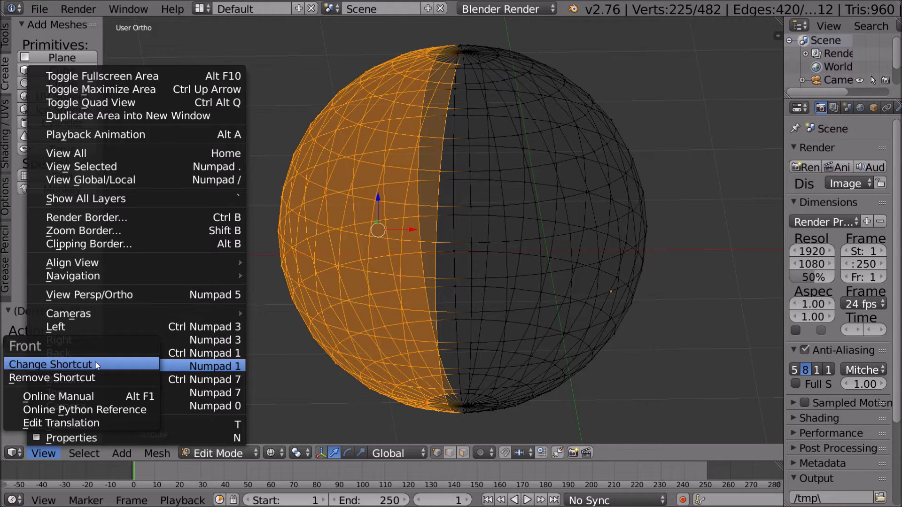
click(95, 363)
click(95, 363)
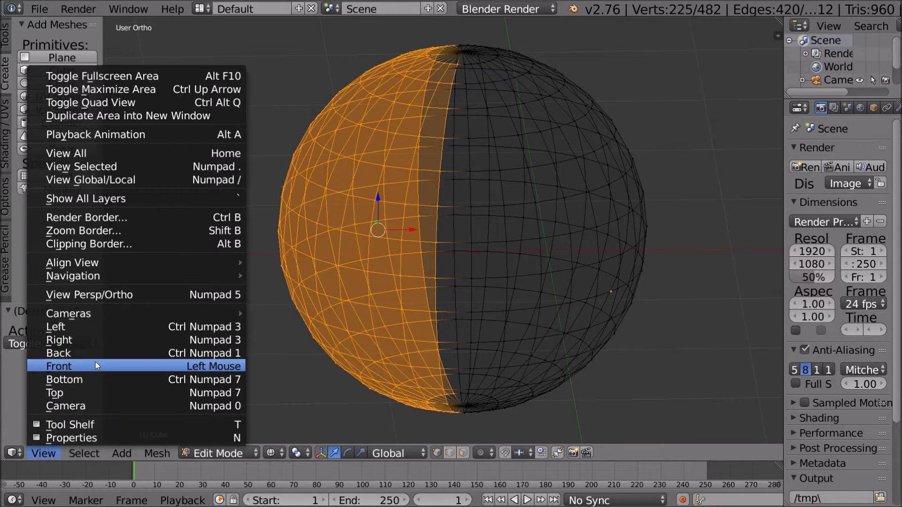
key(Escape)
click(186, 353)
- Try to add a new shortcut to the Front view command
click(44, 454)
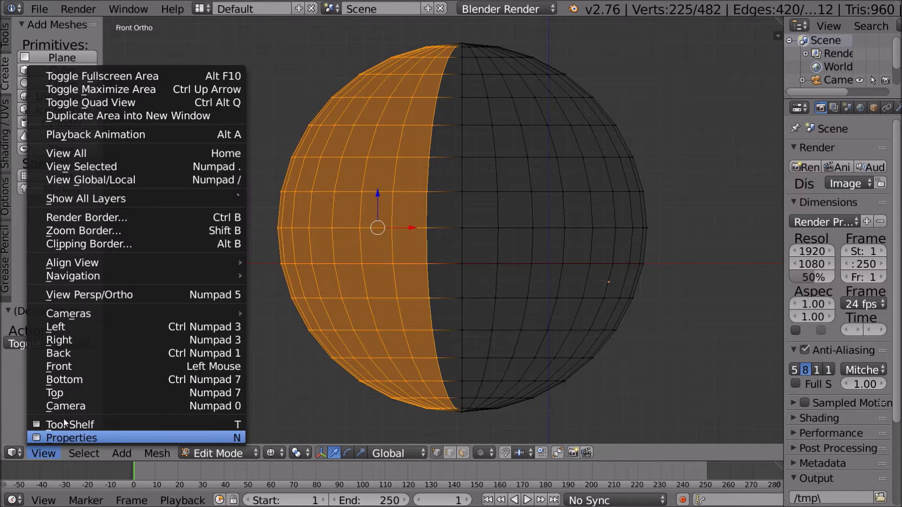
right_click(75, 365)
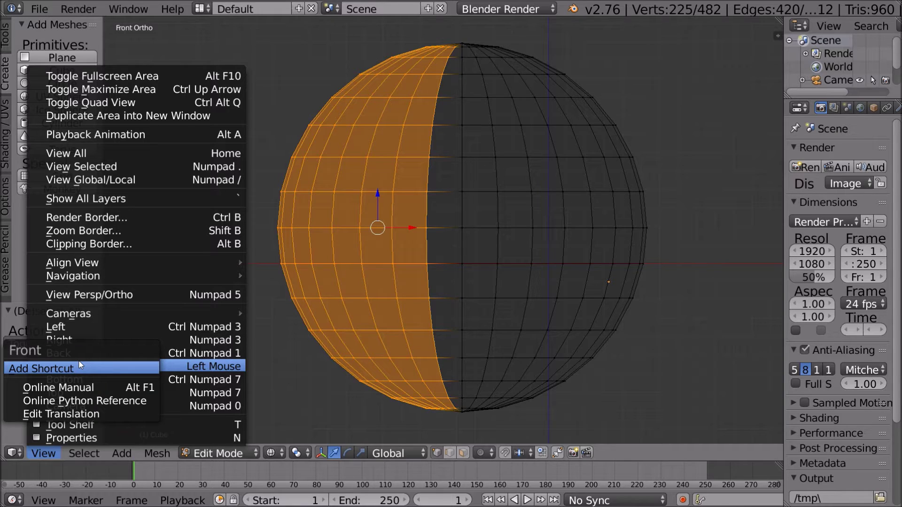
click(81, 366)
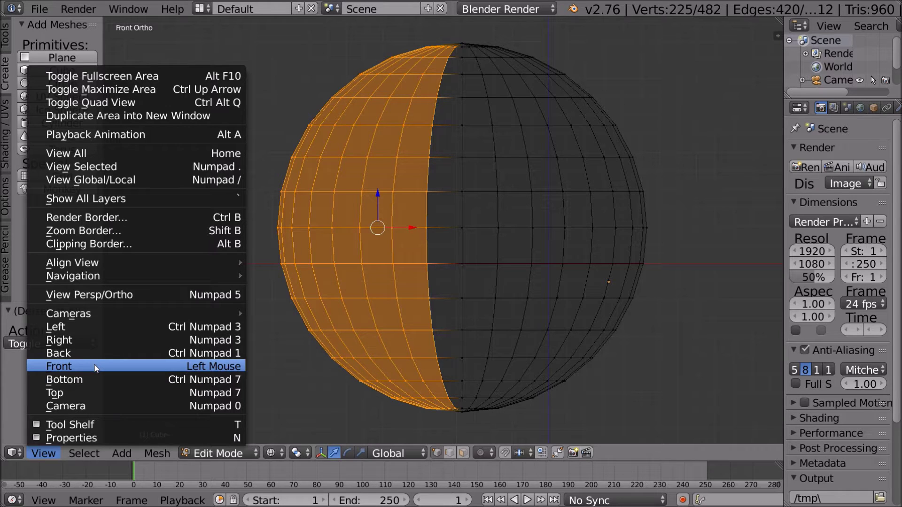
click(47, 453)
click(47, 453)
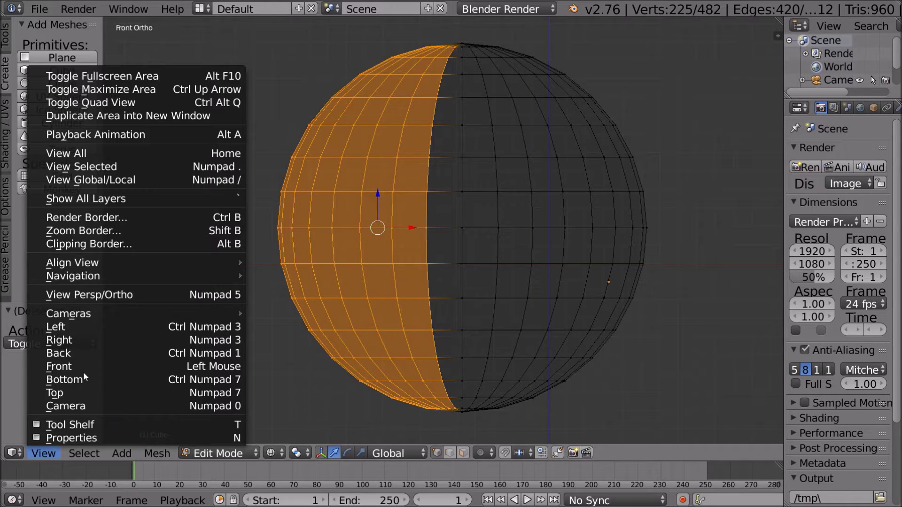
right_click(83, 370)
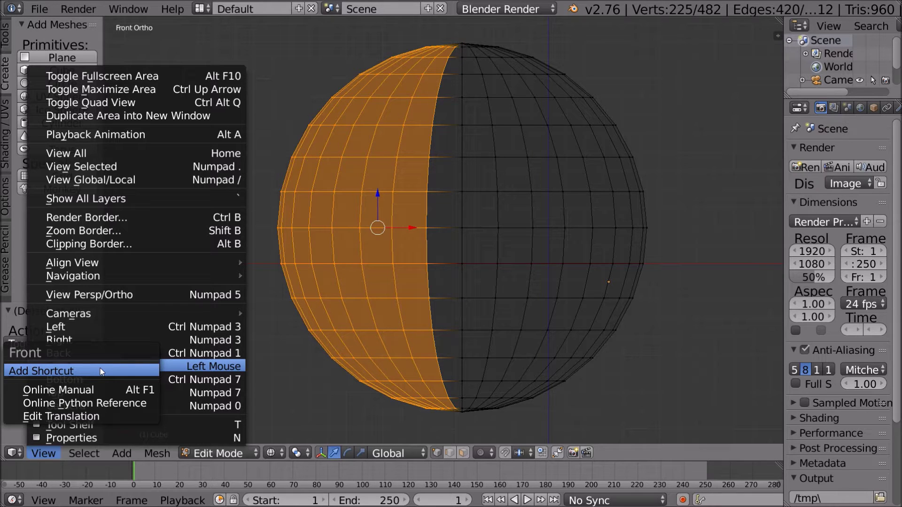
click(102, 371)
click(99, 371)
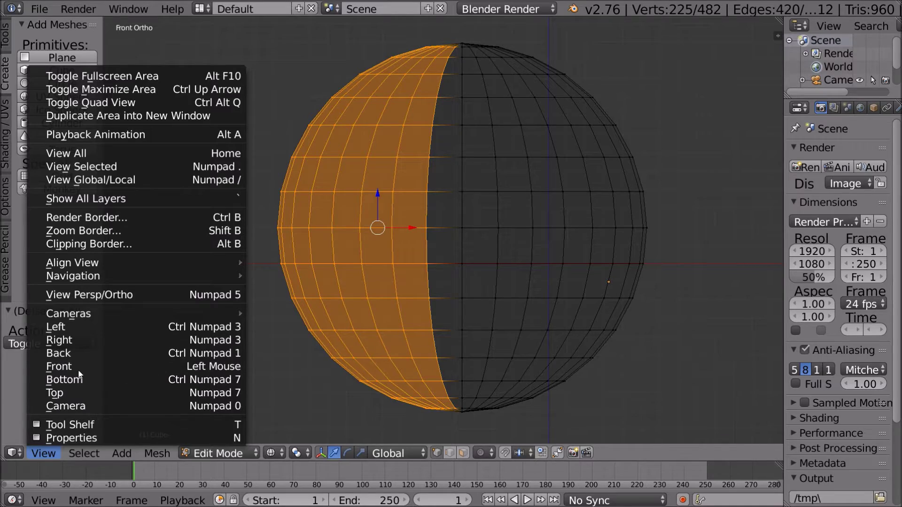
- Restore the Front view and delete the selected vertices of the sphere's left half
middle_drag(249, 343, 238, 318)
click(238, 318)
middle_drag(388, 322, 287, 299)
click(54, 454)
click(70, 366)
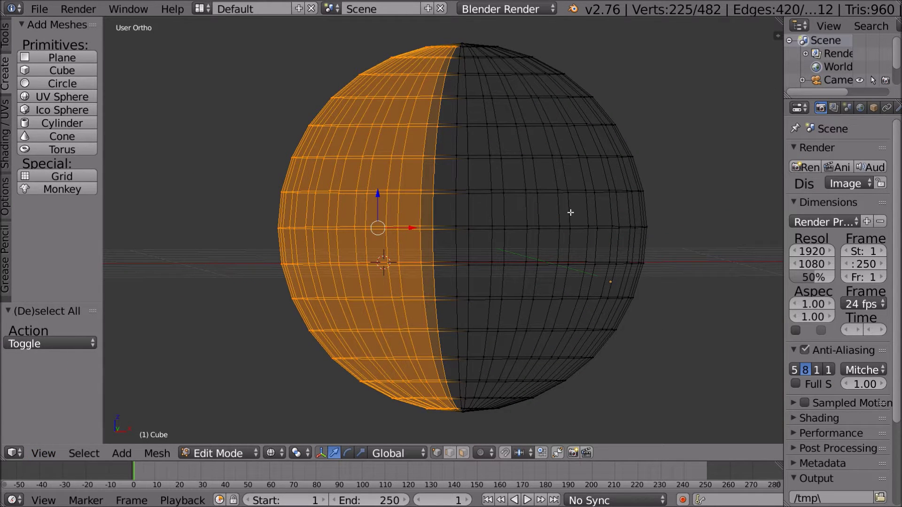
key(KP_1)
key(x)
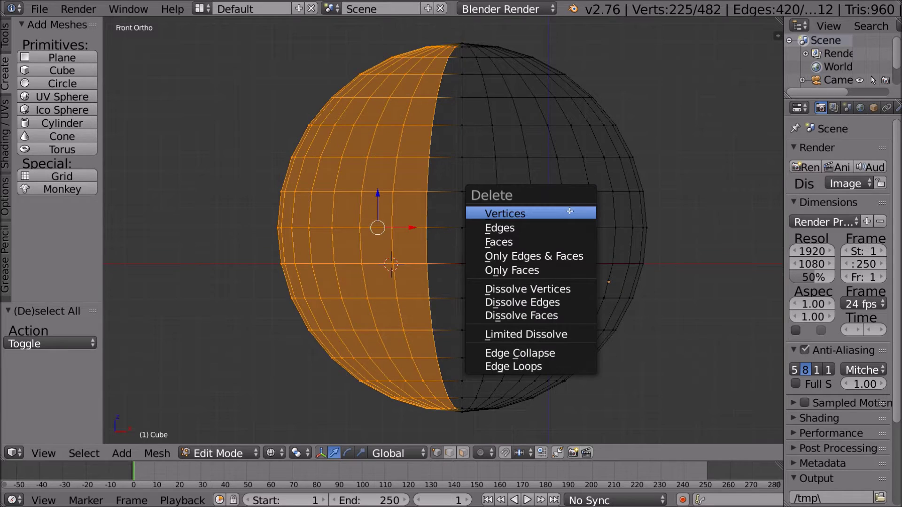
key(Return)
scroll(425, 215, down, 4)
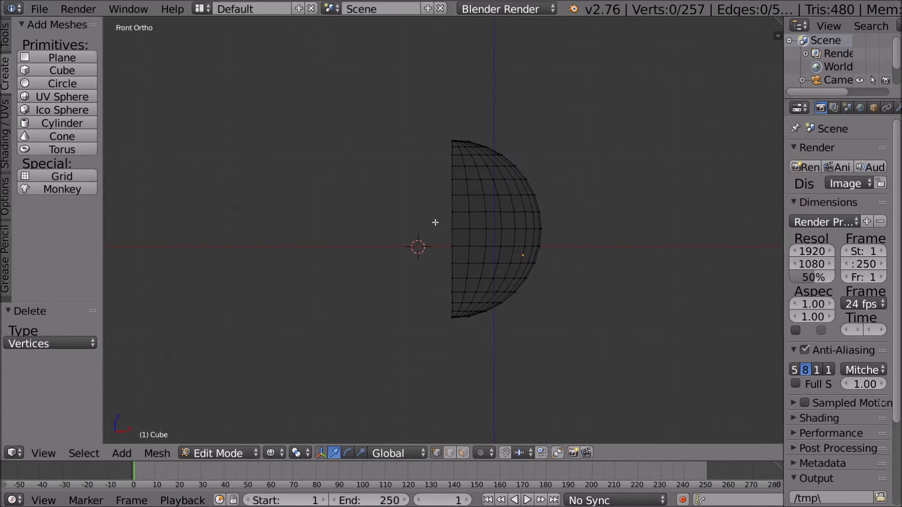
scroll(556, 342, up, 2)
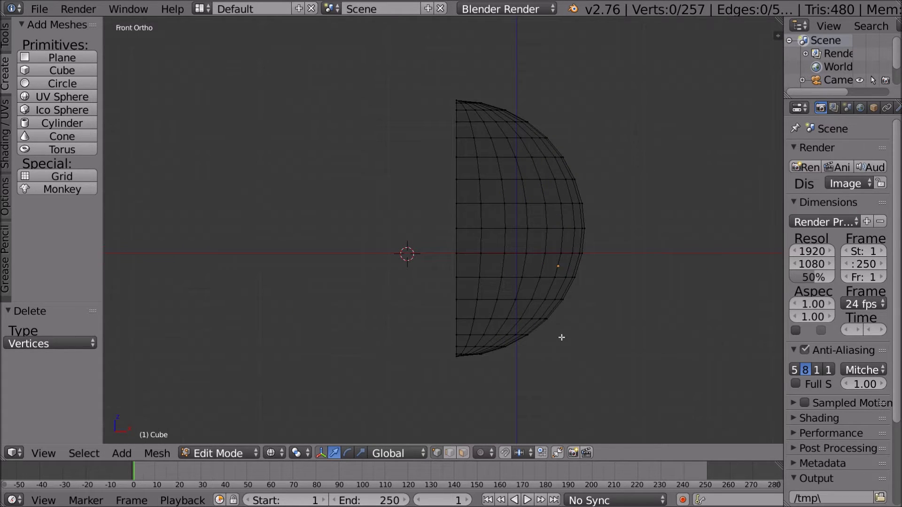
scroll(561, 338, up, 1)
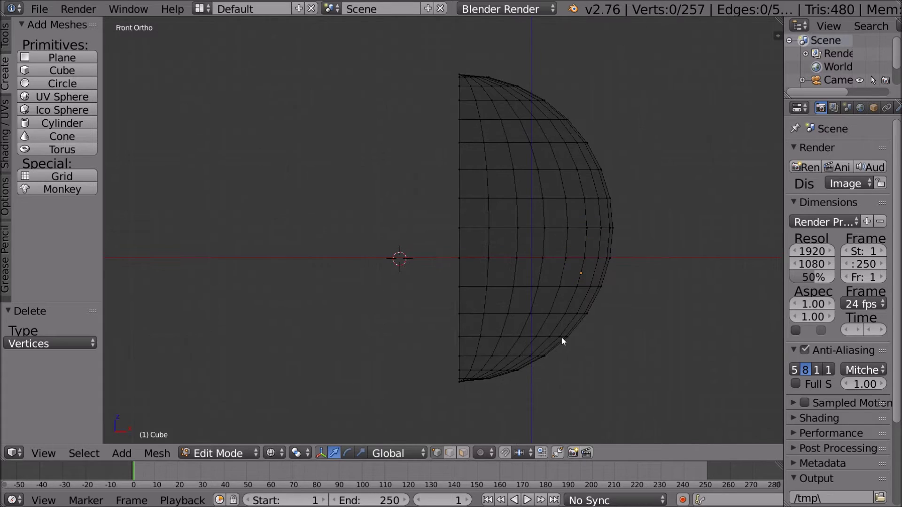
- Return the half sphere to Object Mode with solid shading and inspect its hollow side
key(Tab)
key(z)
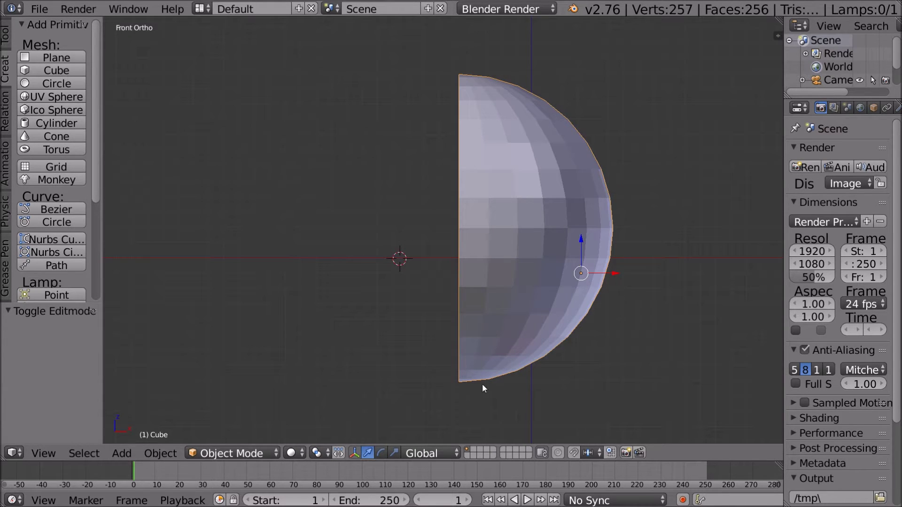
middle_drag(592, 323, 454, 355)
- Look at the half sphere from the Bottom view and return to the Front view
click(47, 453)
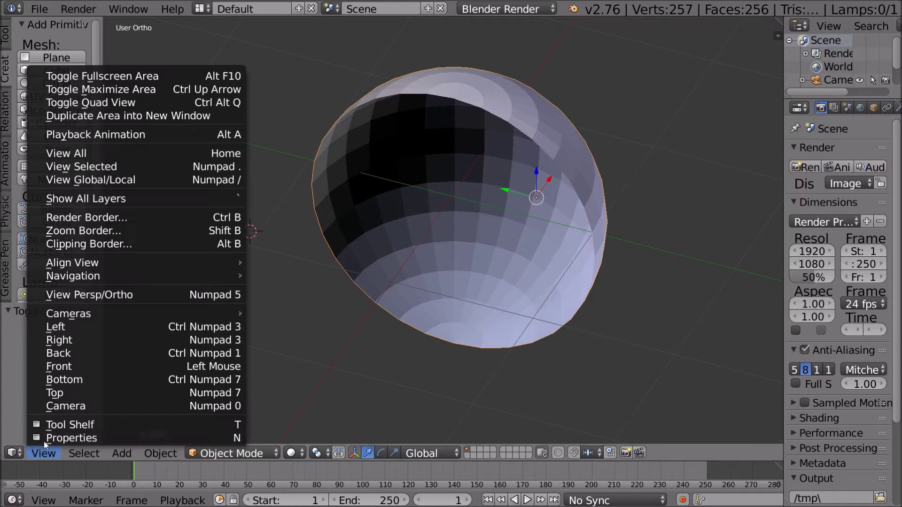
click(68, 378)
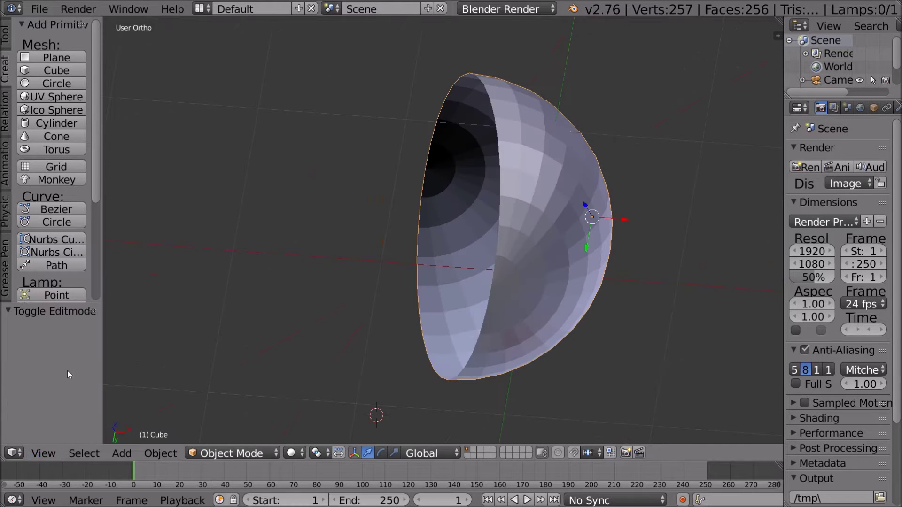
click(38, 456)
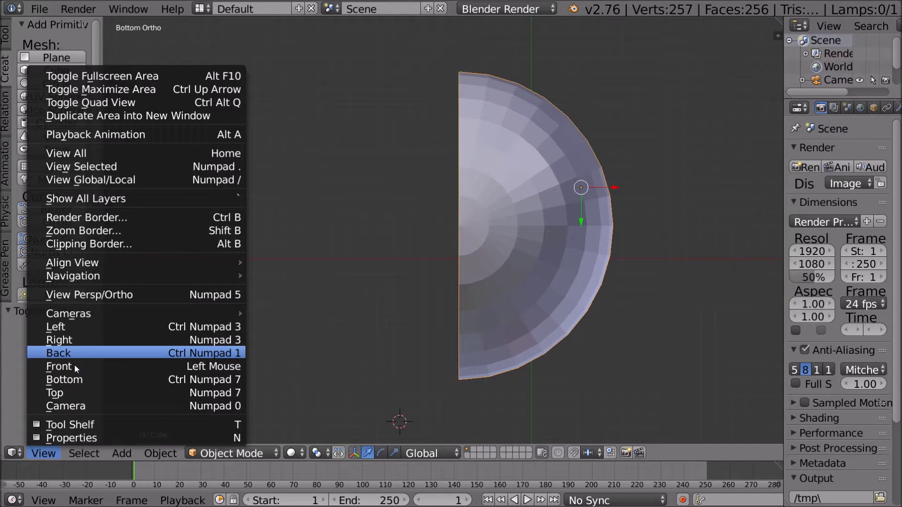
click(74, 366)
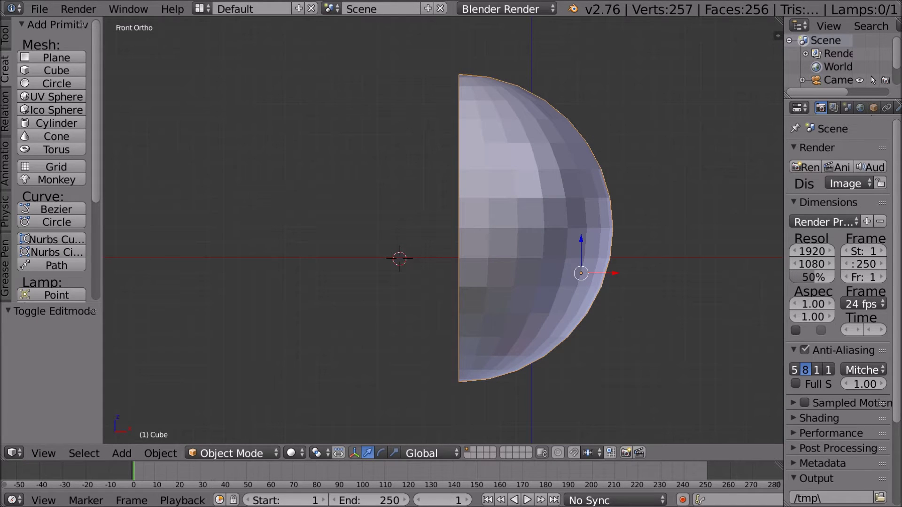
- Select the half sphere's entire mesh in Edit Mode and add a Mirror modifier to the object
click(895, 108)
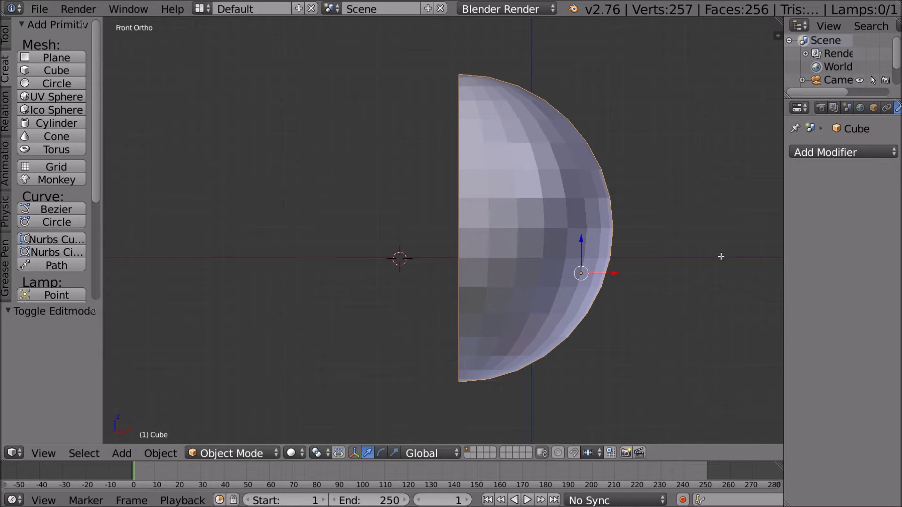
key(Tab)
key(a)
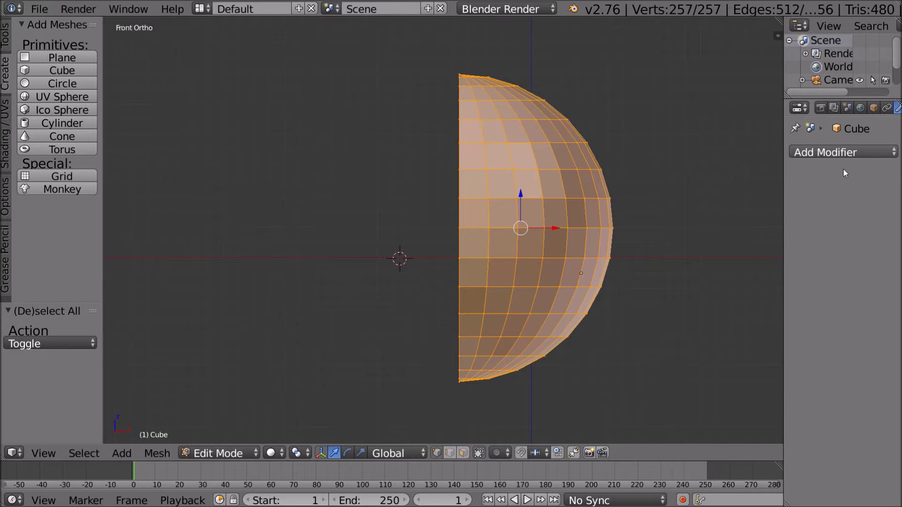
click(844, 153)
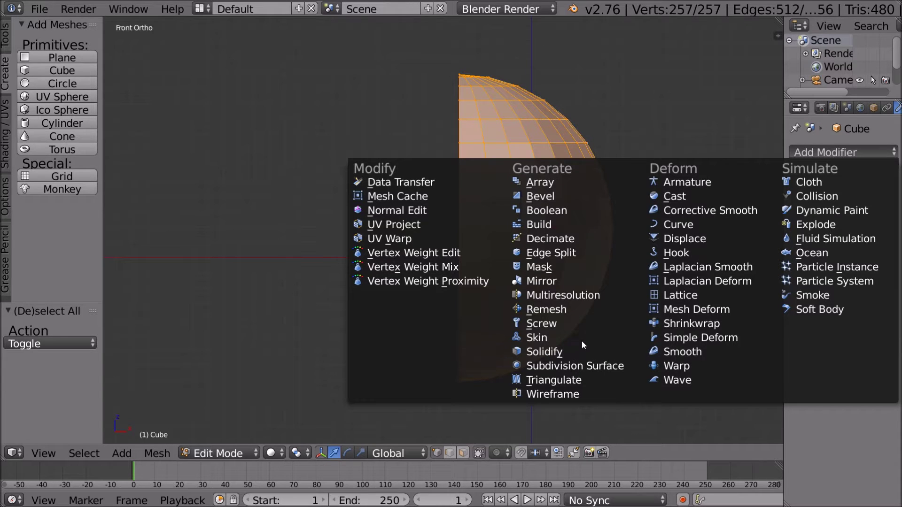
click(584, 282)
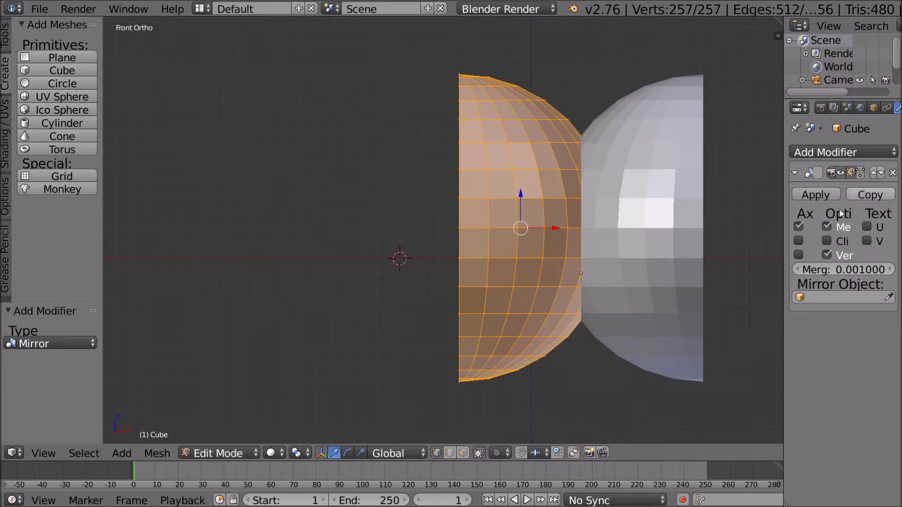
- With Clipping enabled, move the half mesh about 0.794 along X and -0.080 along Z, and show the mirror on the editing cage
key(g)
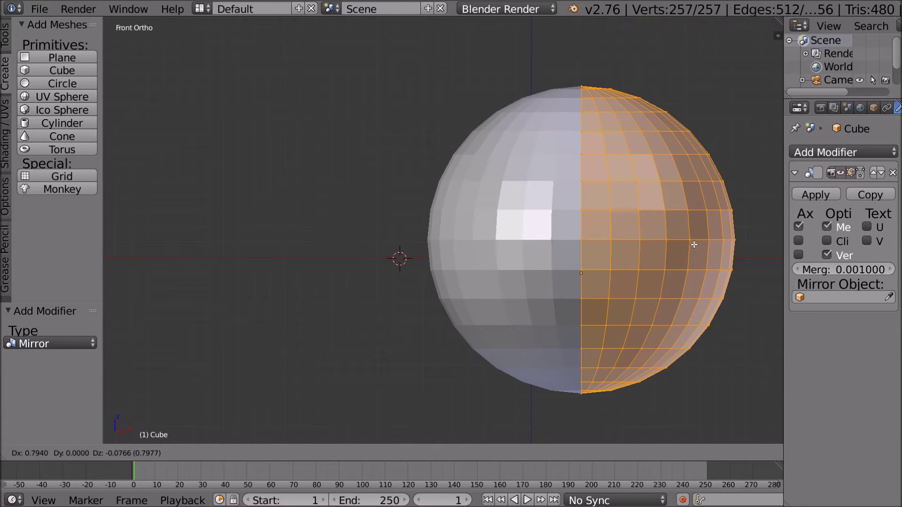
click(707, 242)
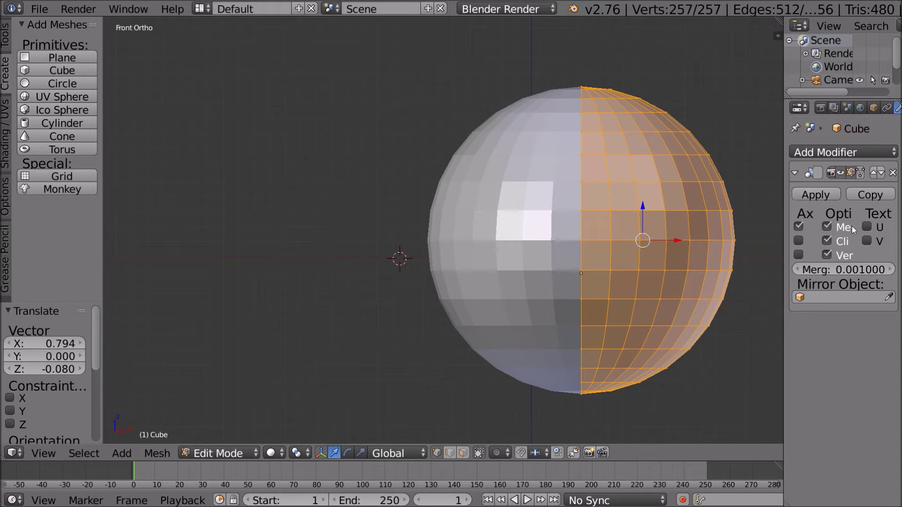
click(859, 173)
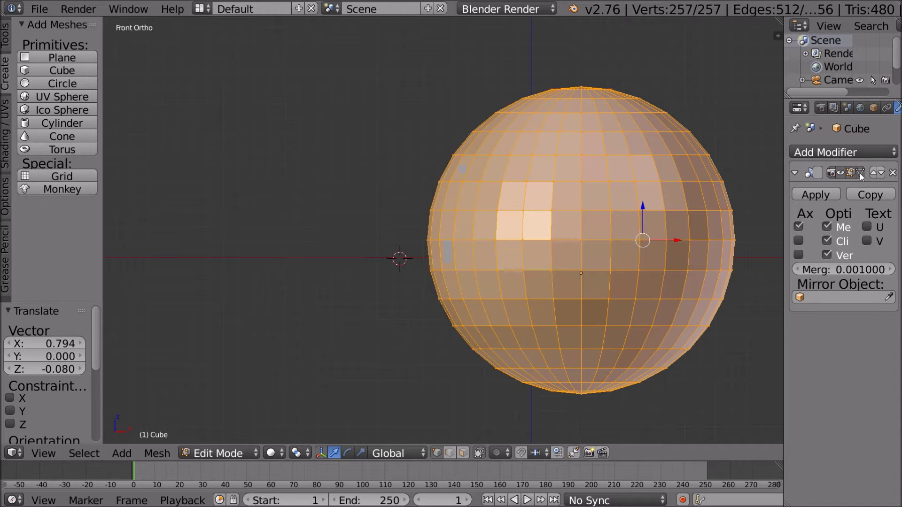
click(860, 174)
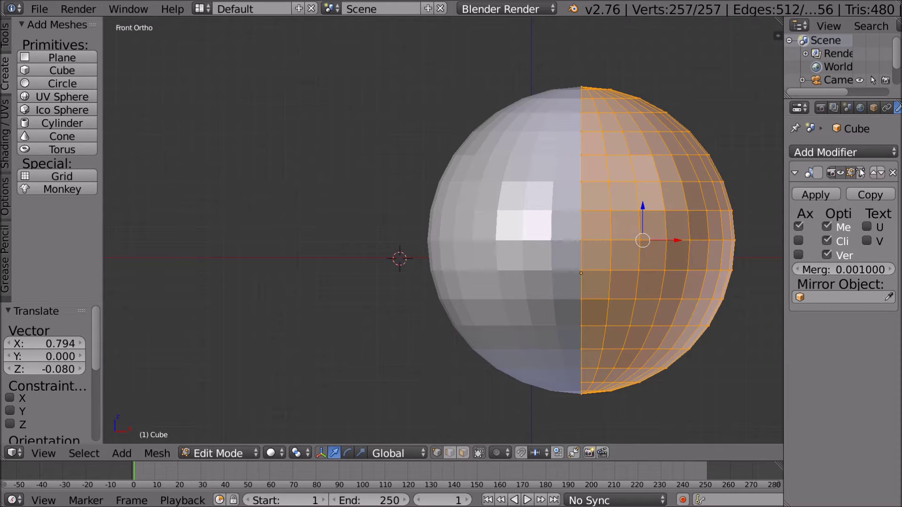
click(859, 174)
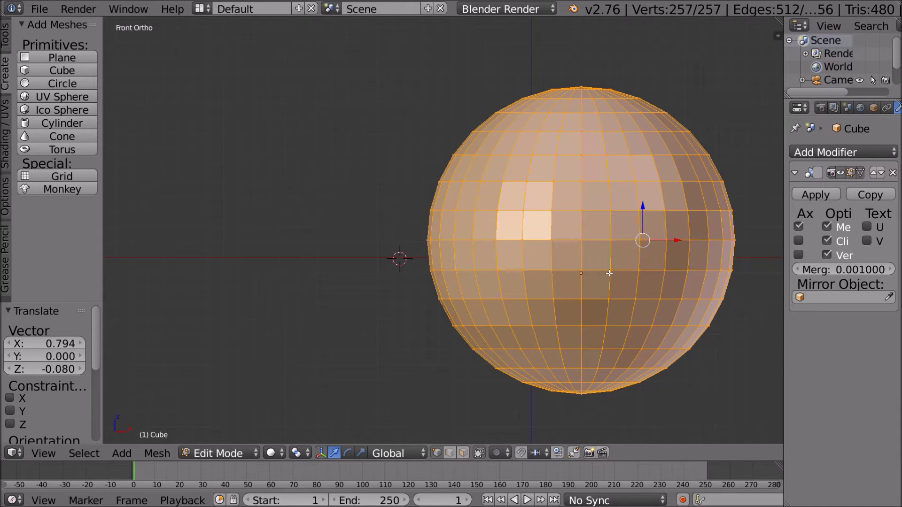
- Inspect the mirrored sphere in Object Mode and Edit Mode from several angles, ending in the Front view
key(Tab)
middle_drag(624, 266, 630, 237)
key(Tab)
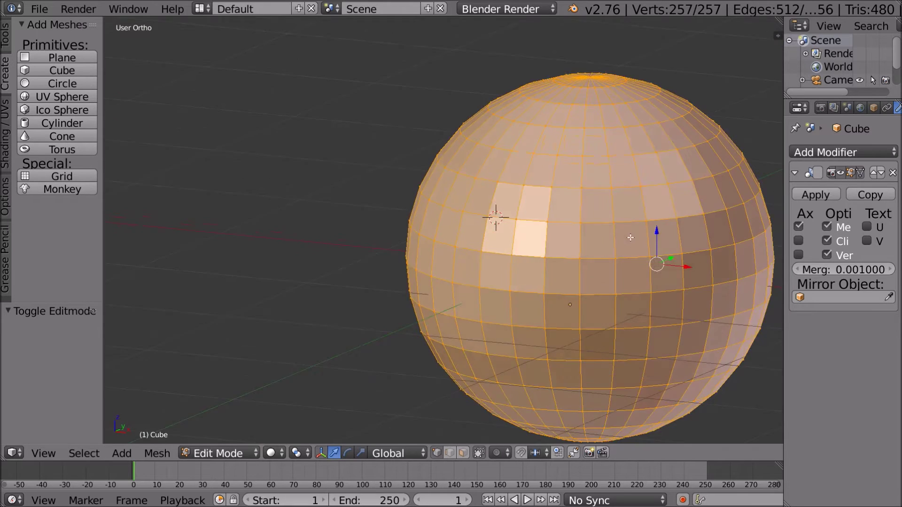
scroll(629, 238, down, 2)
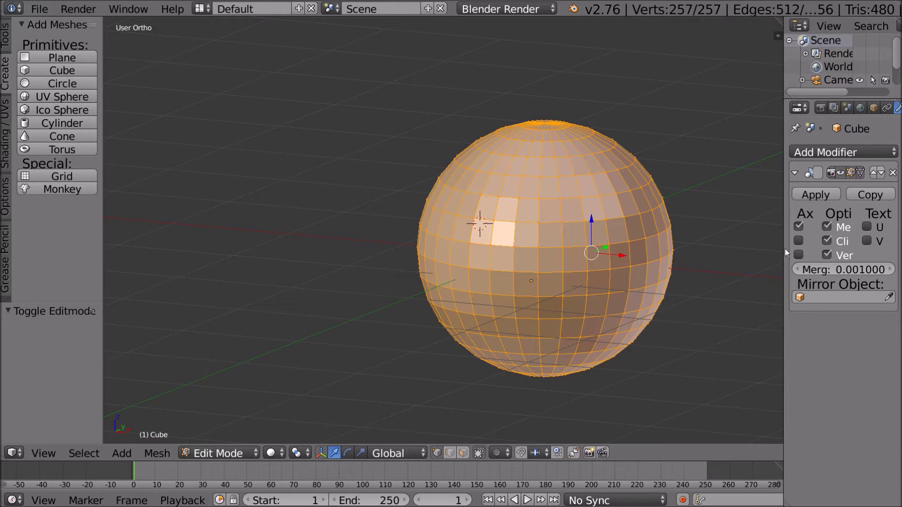
drag(785, 250, 808, 254)
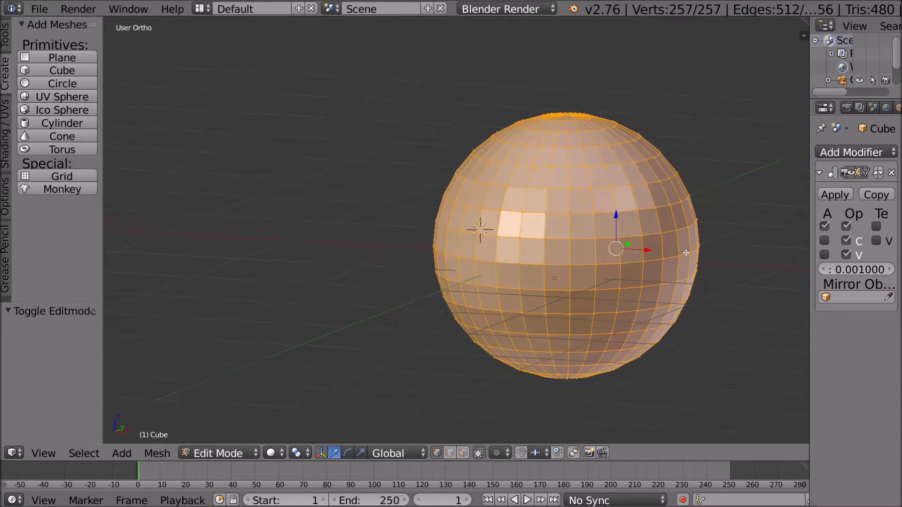
middle_drag(686, 253, 699, 248)
click(48, 451)
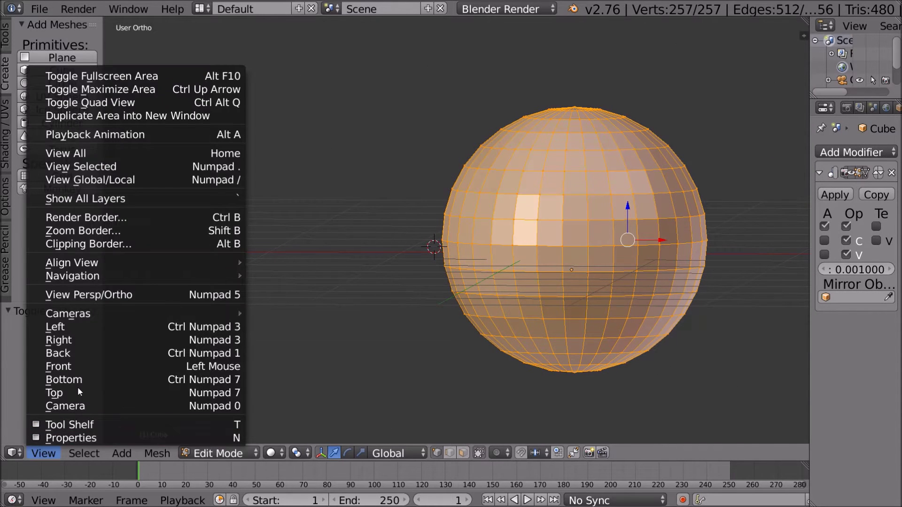
click(88, 364)
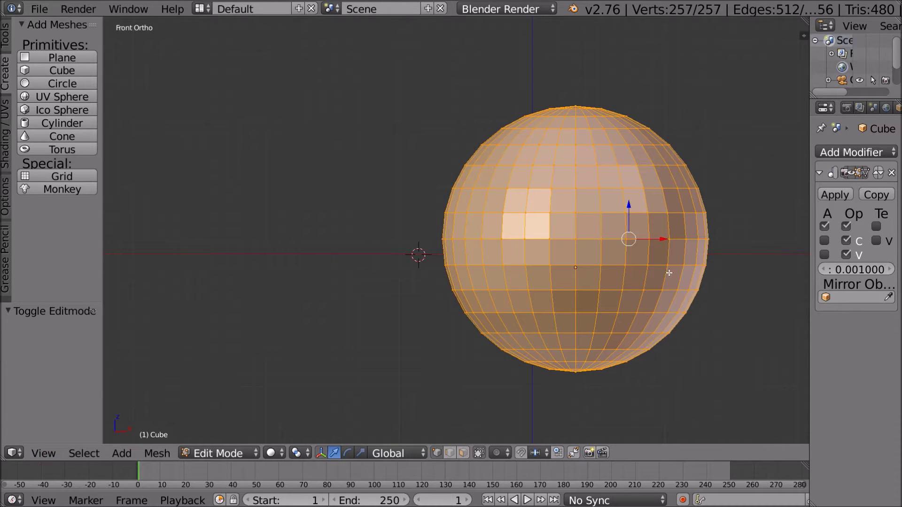
- Try moving the clipped mesh about 0.067 along X and 0.138 along Z, and undo the move
key(g)
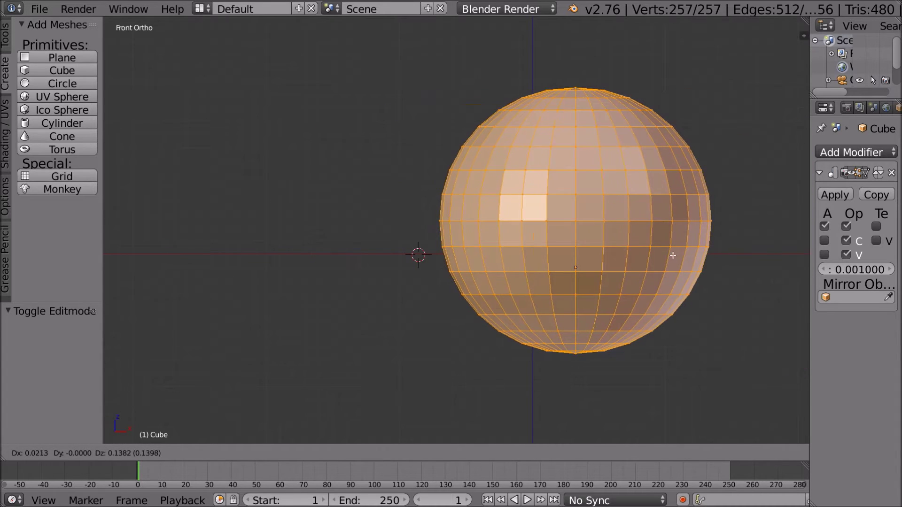
click(721, 258)
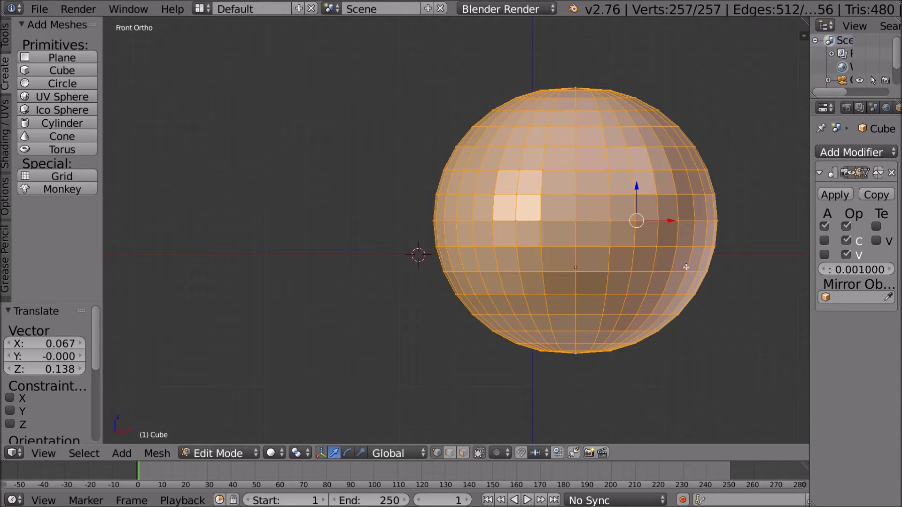
key(ctrl+z)
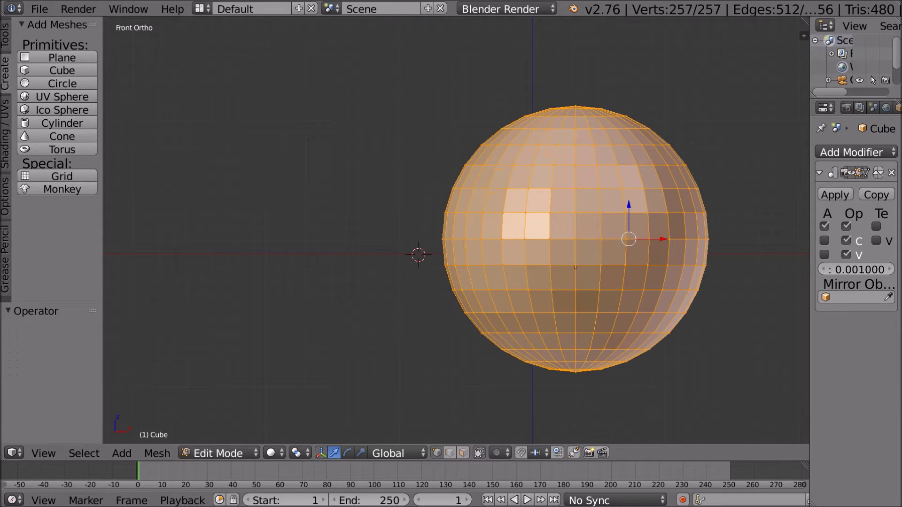
- Add a Subdivision Surface modifier to the mirrored sphere with 3 view and 6 render subdivisions
click(852, 152)
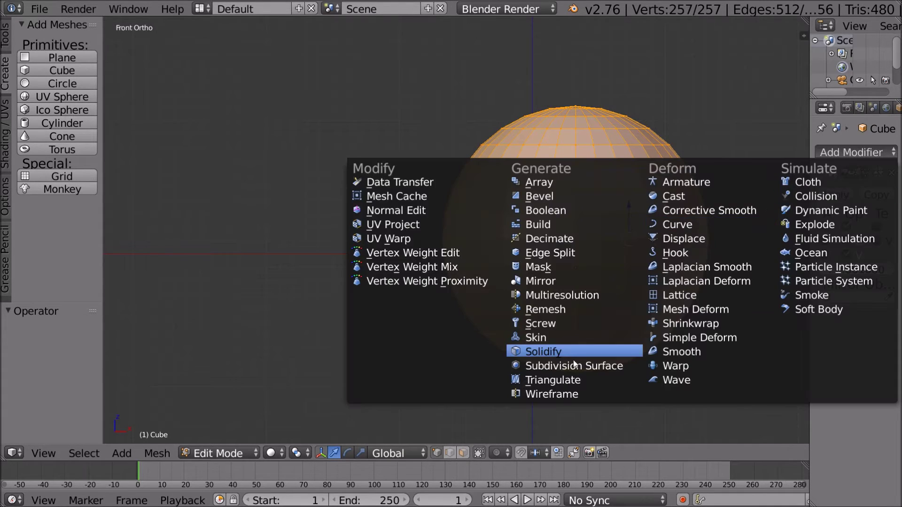
click(574, 366)
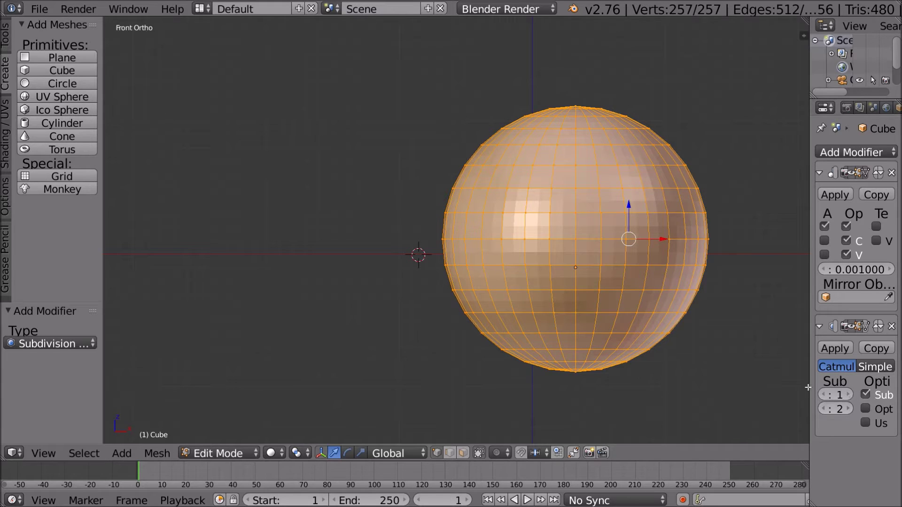
drag(810, 382, 644, 381)
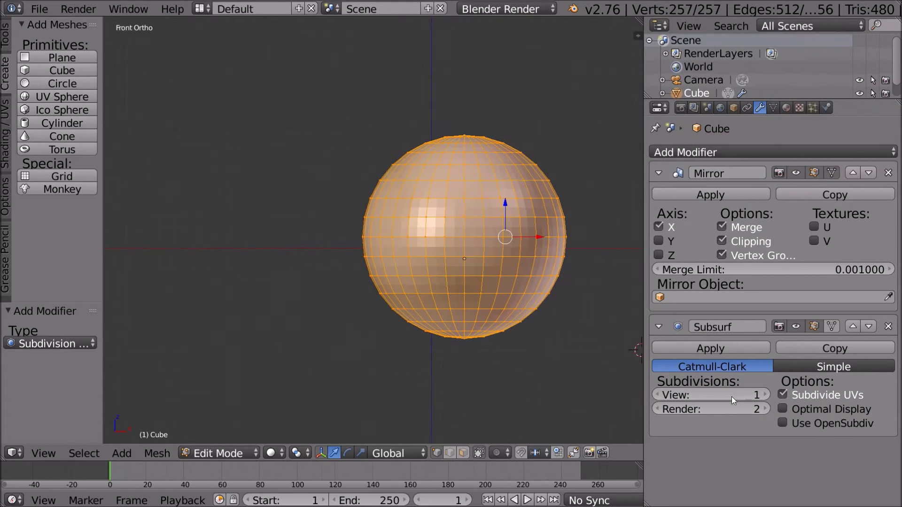
click(765, 394)
click(765, 399)
click(766, 411)
click(766, 411)
click(766, 411)
click(765, 411)
click(637, 380)
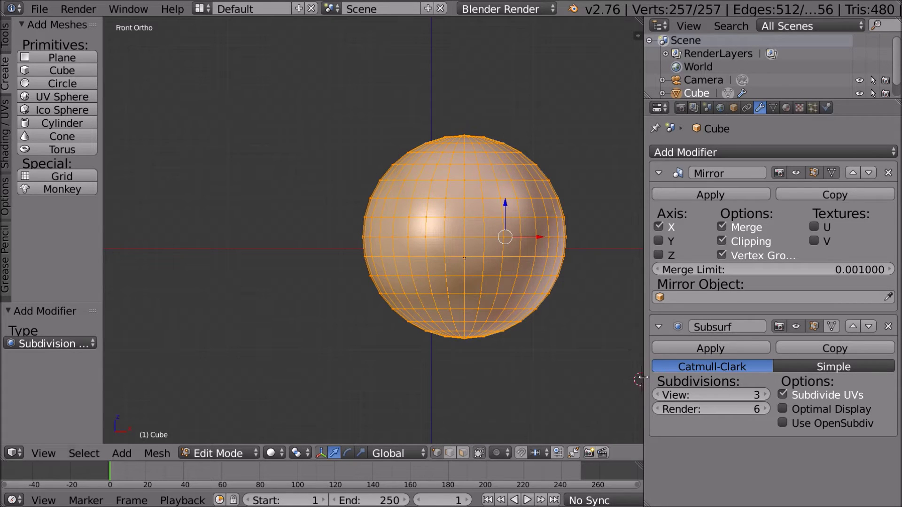
drag(644, 382, 775, 365)
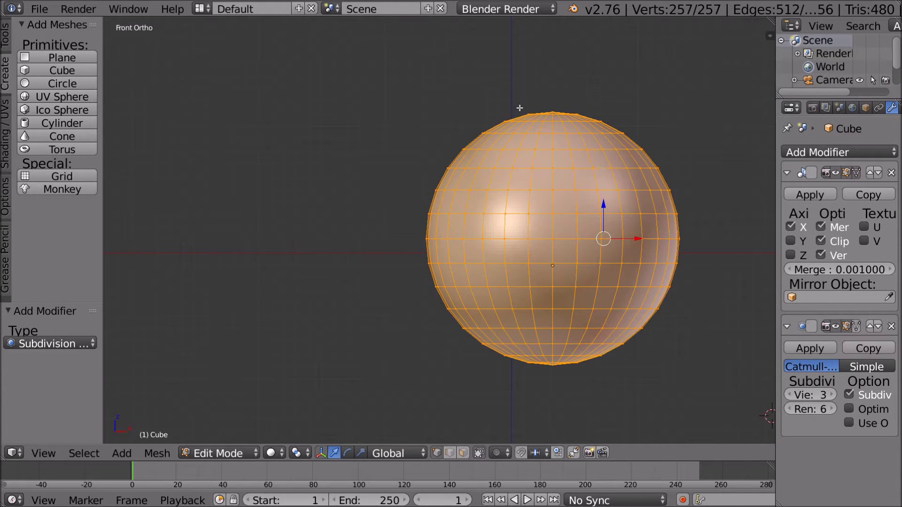
- Examine the subdivided sphere's surface in Object Mode and return to Edit Mode in the Front view
key(Tab)
middle_drag(602, 165, 661, 238)
scroll(571, 163, up, 5)
scroll(634, 221, down, 7)
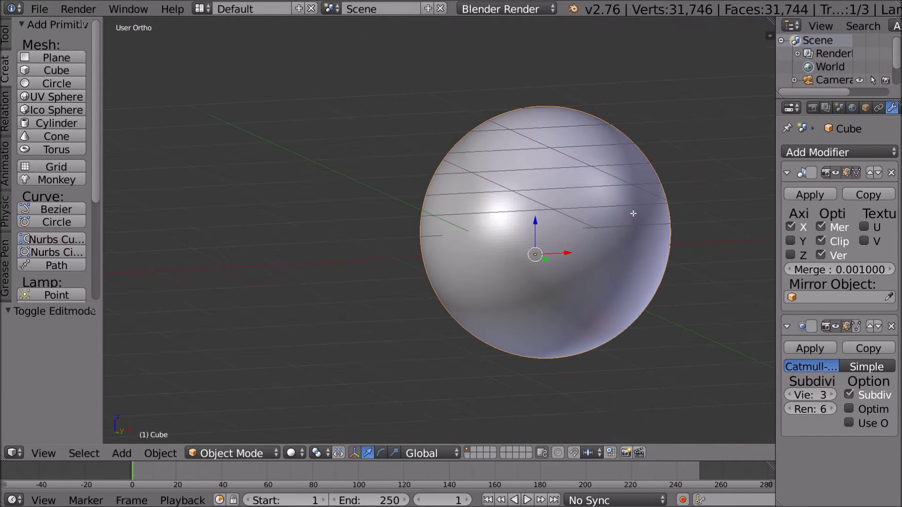
key(Tab)
middle_drag(635, 216, 653, 230)
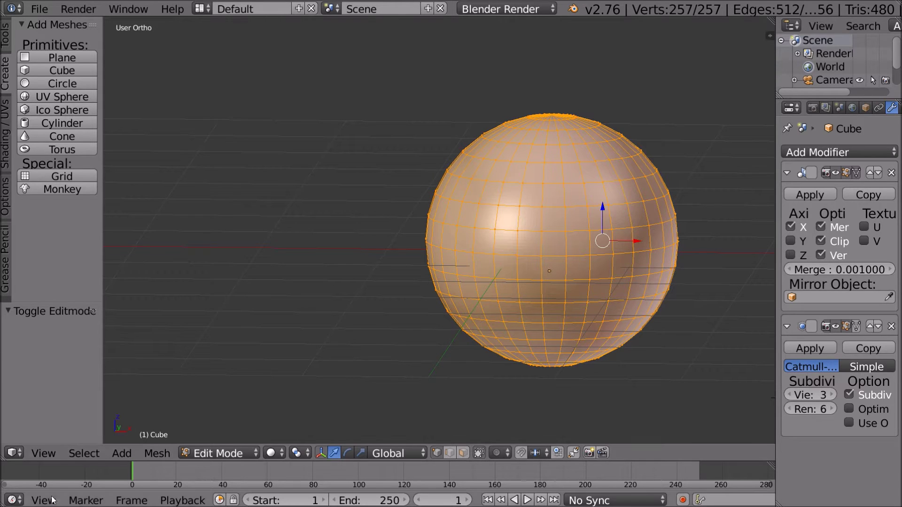
click(44, 453)
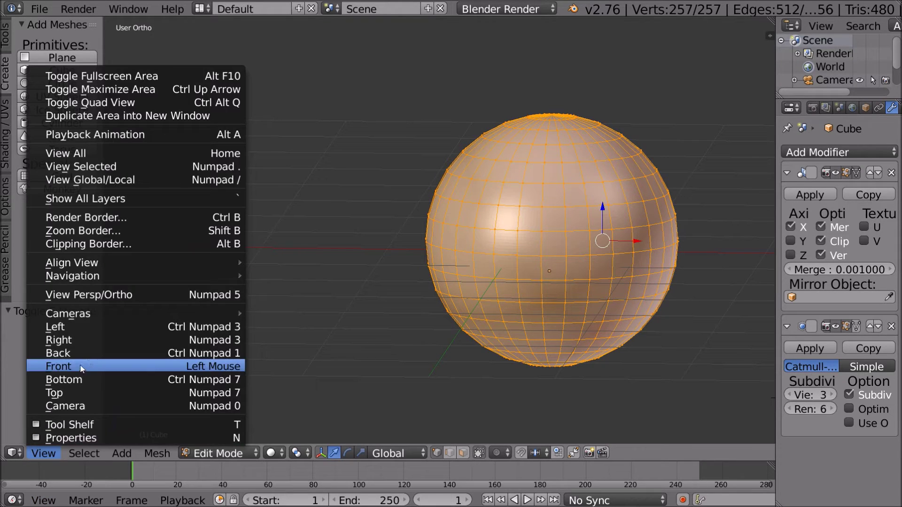
key(KP_1)
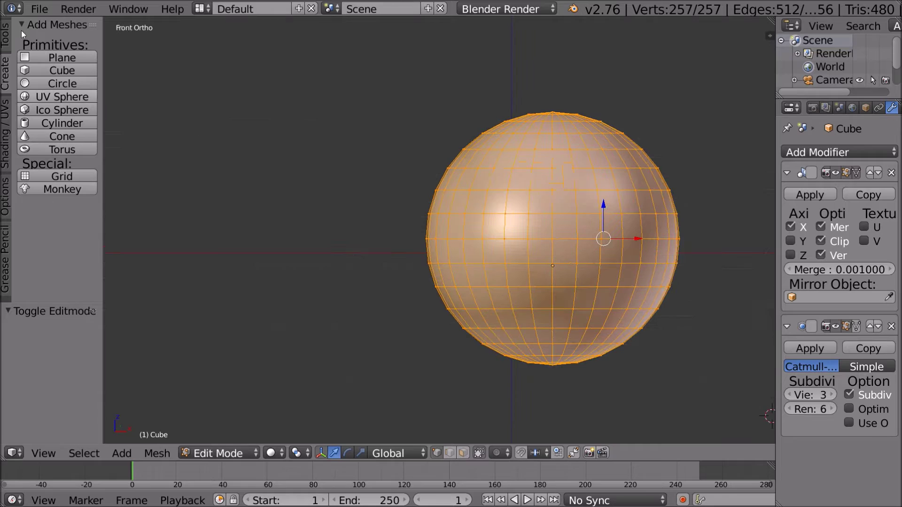
- Apply smooth shading to the sphere's faces and inspect the surface up close in Object Mode
click(6, 123)
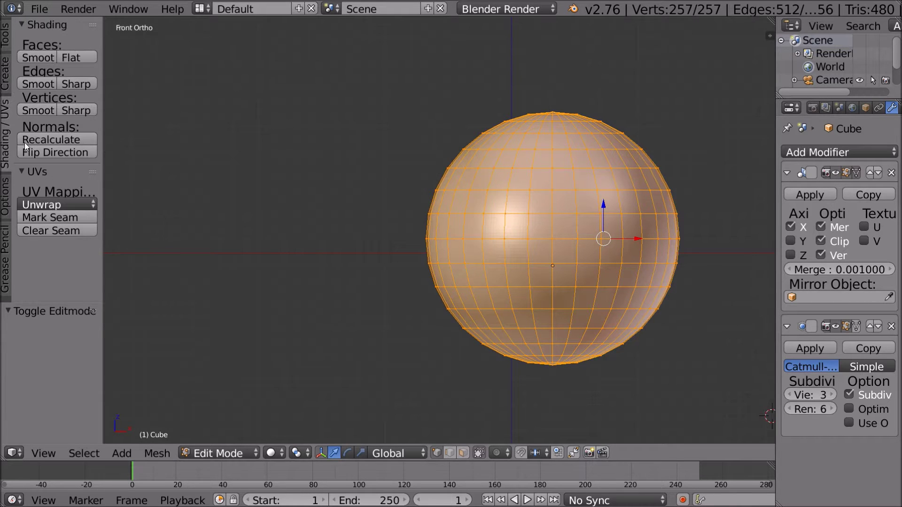
click(49, 55)
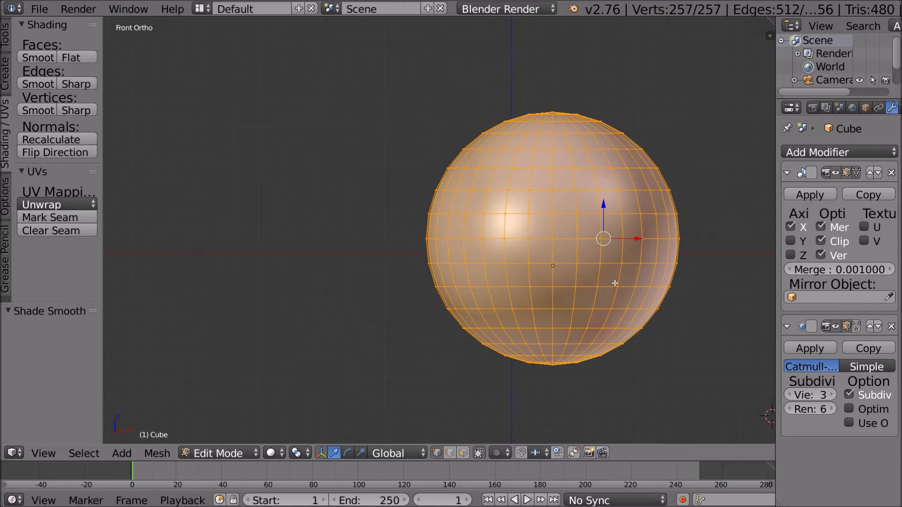
key(Tab)
scroll(659, 285, up, 2)
scroll(660, 283, up, 6)
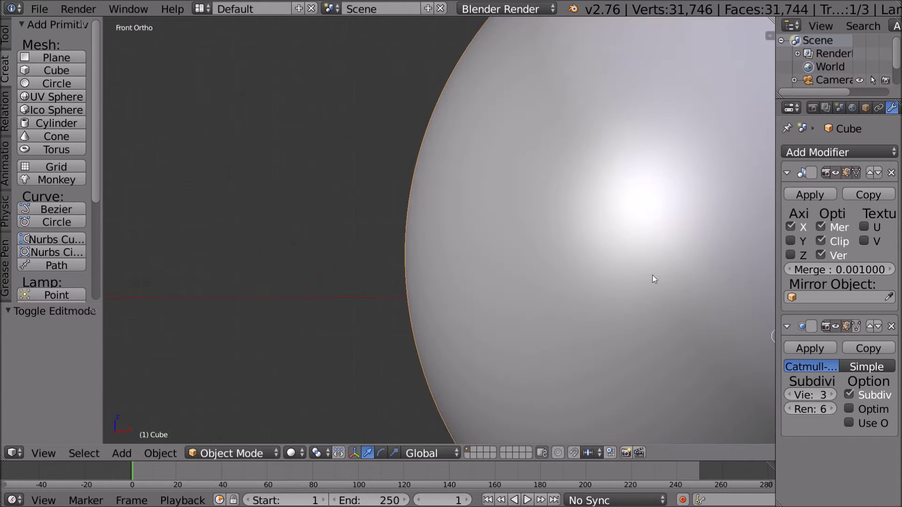
scroll(652, 275, up, 1)
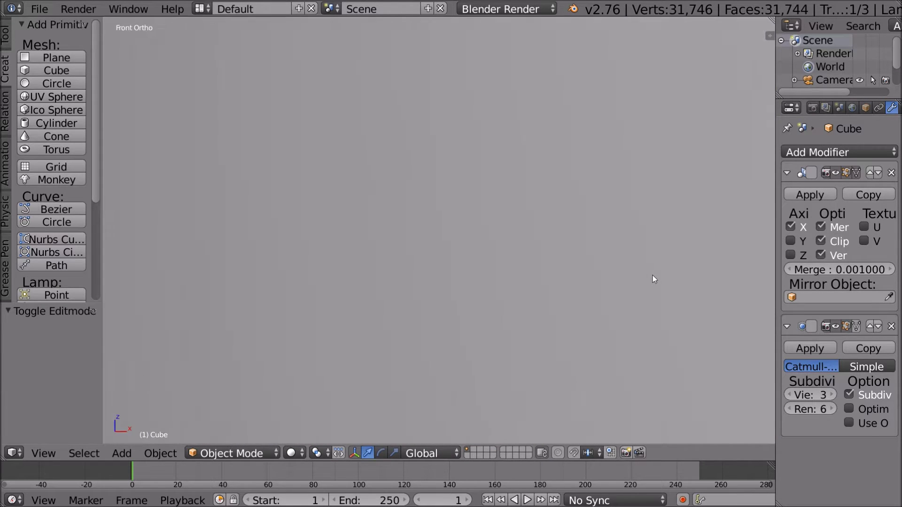
scroll(652, 275, down, 6)
scroll(697, 263, down, 2)
shift+middle_drag(676, 259, 362, 272)
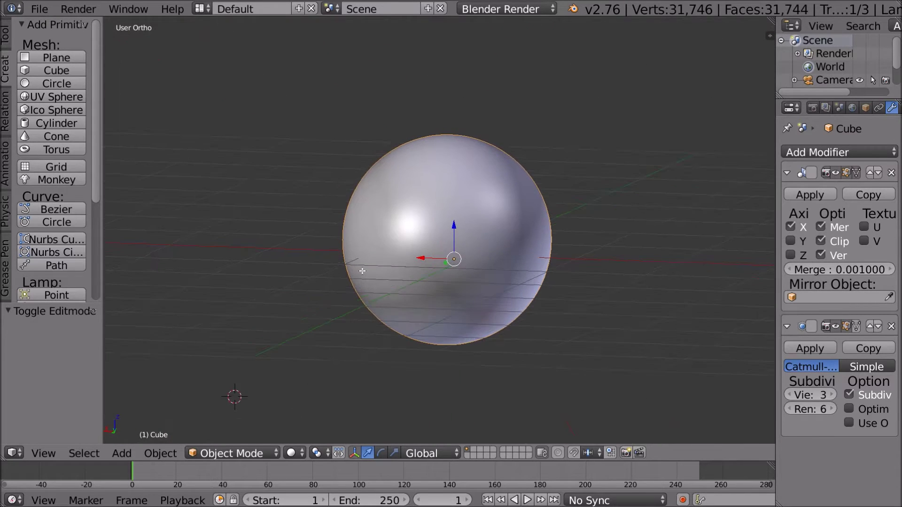
- Move the whole sphere about -0.313 along X and -0.080 along Z in Object Mode, using the Front view
key(Tab)
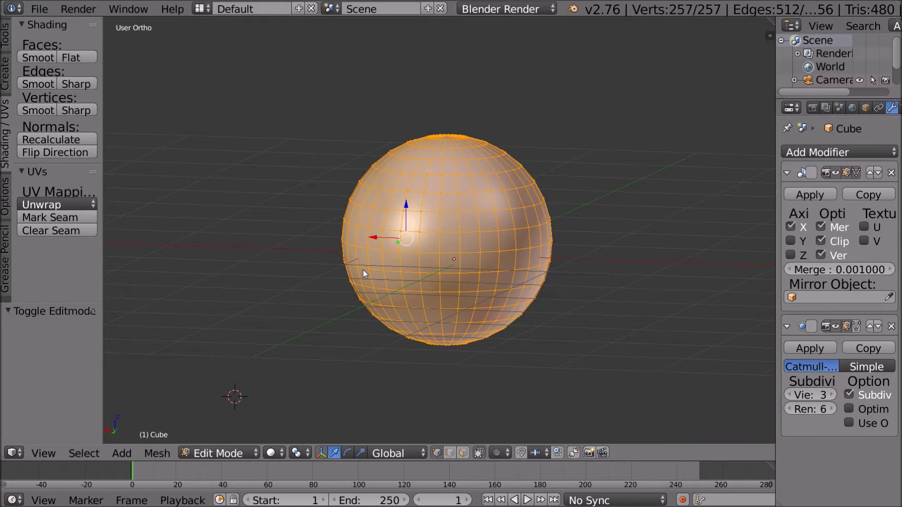
key(Tab)
click(43, 453)
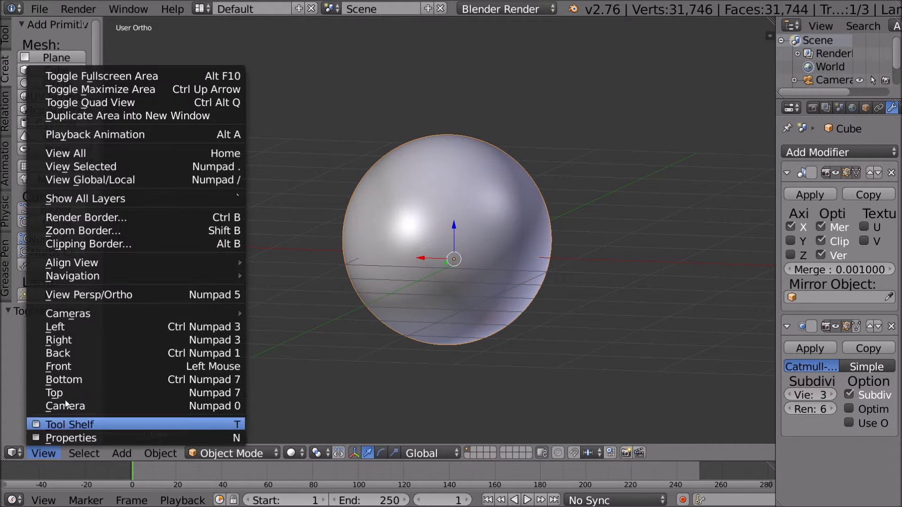
click(76, 363)
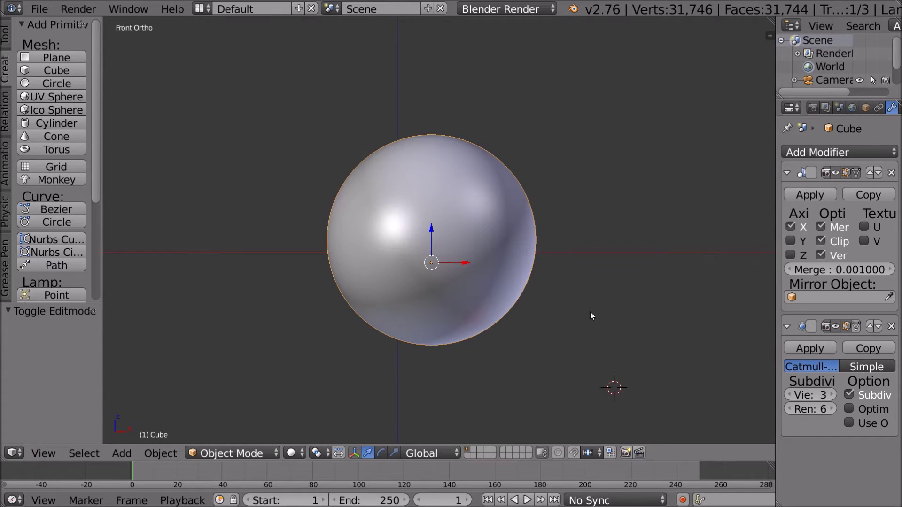
key(g)
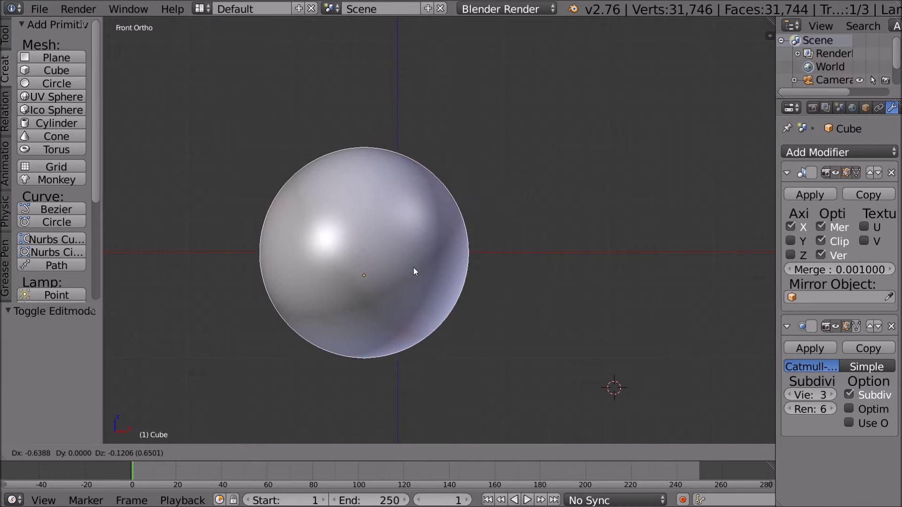
click(447, 264)
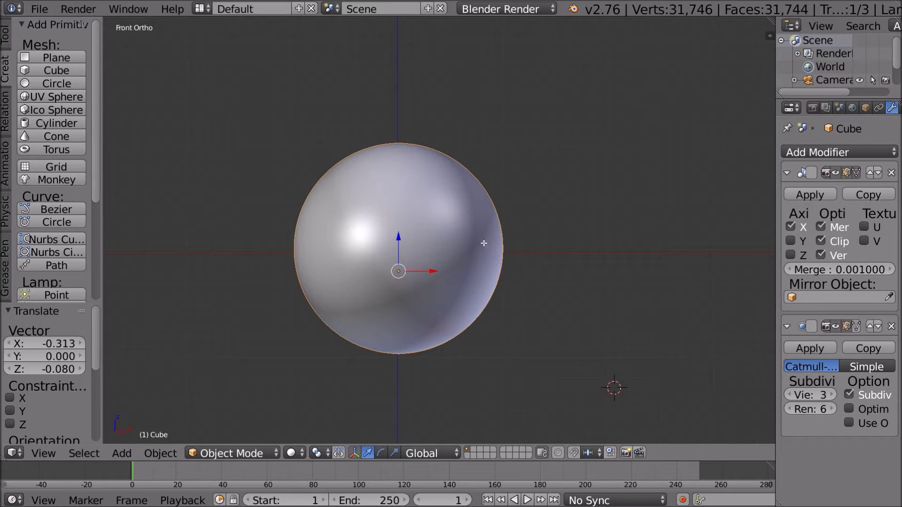
- Try moving a single vertex on the sphere's right side about 0.143 along X and 0.098 along Z in Edit Mode, and undo the move
key(Tab)
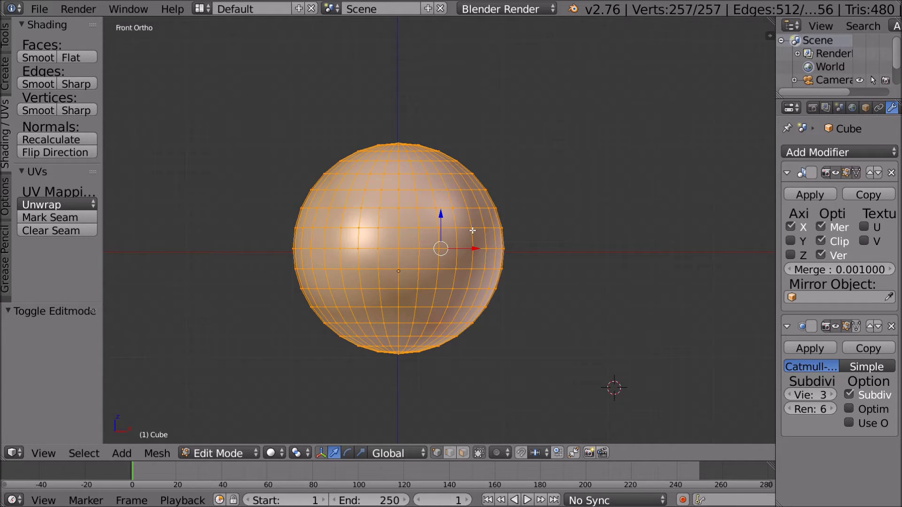
right_click(472, 230)
key(g)
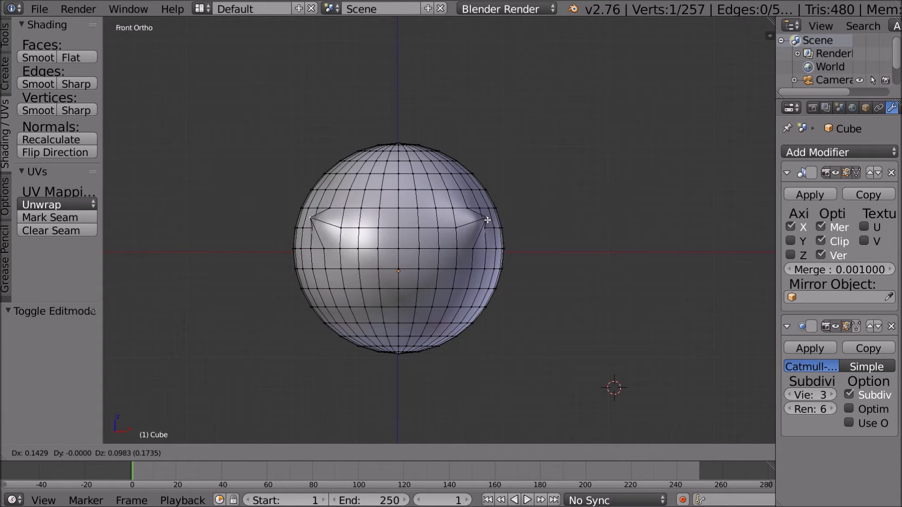
click(487, 220)
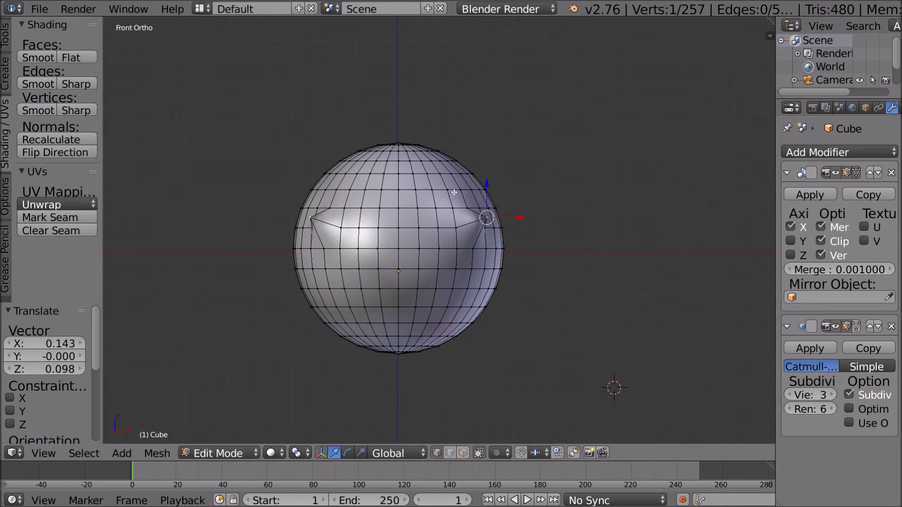
key(ctrl+z)
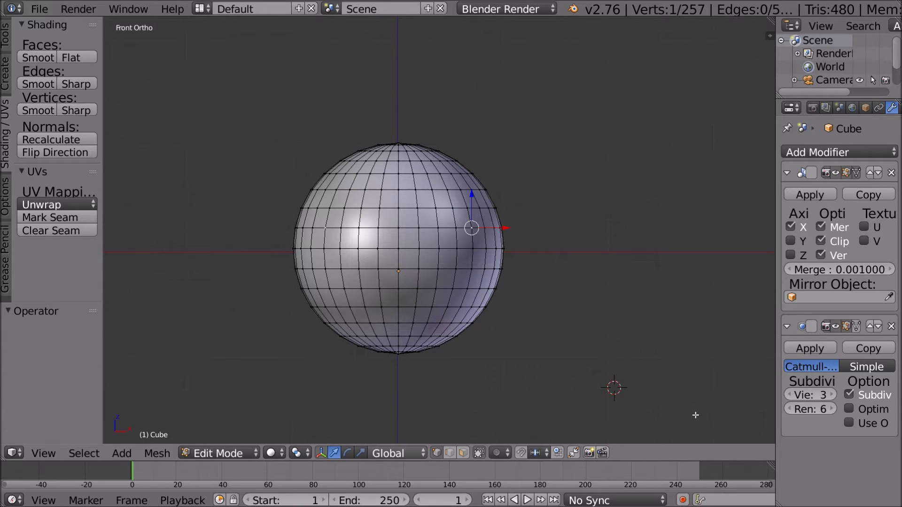
- Delete the vertex at the sphere's bottom pole to open a round hole in the underside
scroll(432, 375, down, 2)
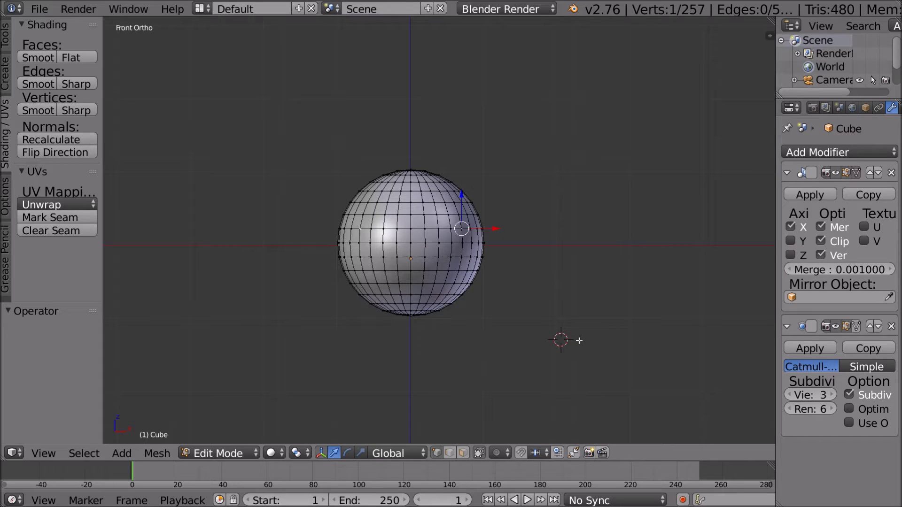
scroll(529, 332, up, 3)
middle_drag(529, 332, 525, 211)
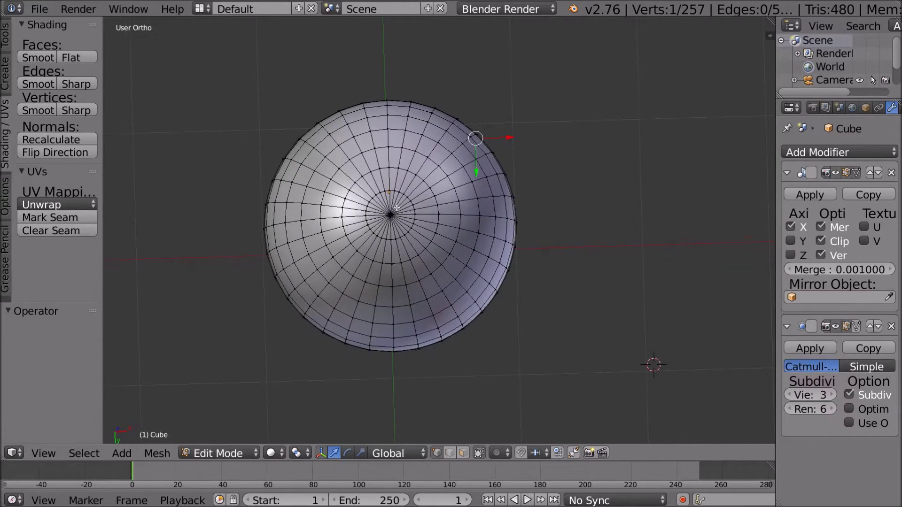
key(x)
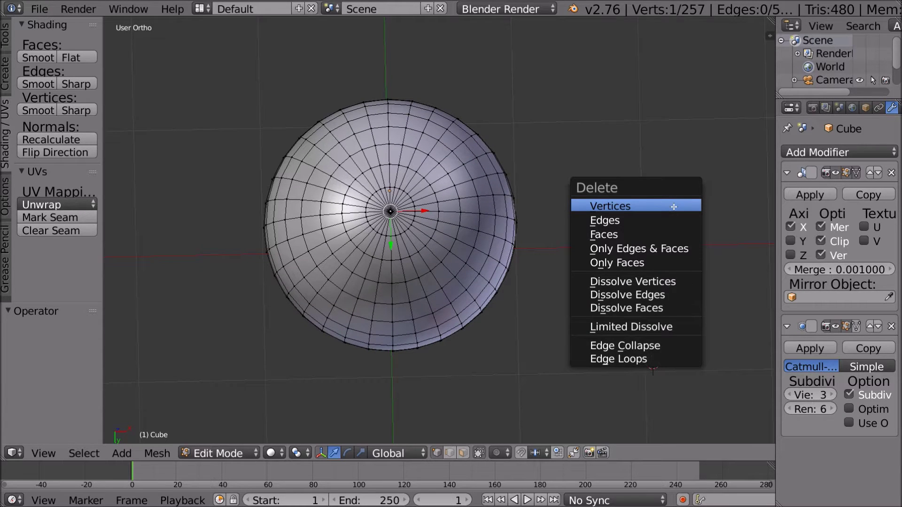
click(655, 210)
middle_drag(655, 211, 527, 316)
scroll(475, 281, up, 3)
middle_drag(476, 280, 371, 253)
- Select the edge loop around the hole in the sphere's underside, using the Bottom view
click(44, 453)
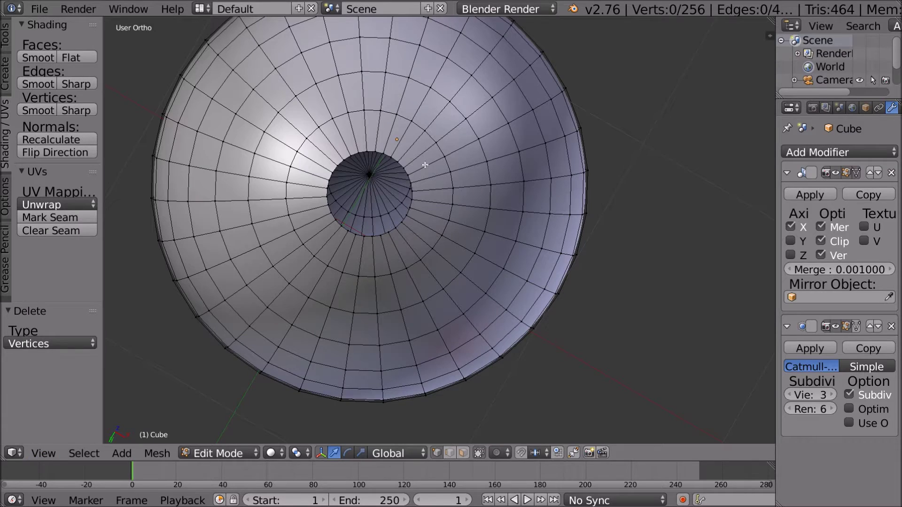
key(ctrl+KP_1)
scroll(411, 147, up, 4)
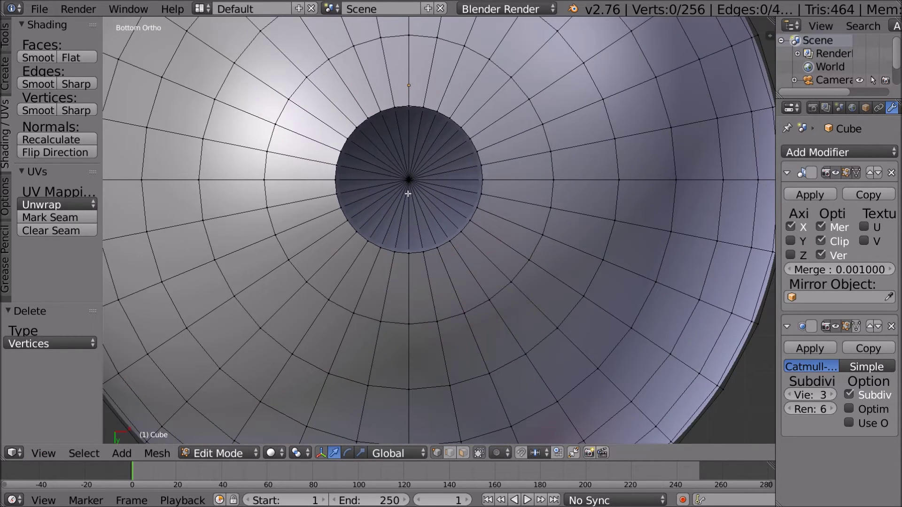
scroll(408, 194, down, 3)
middle_drag(502, 219, 470, 282)
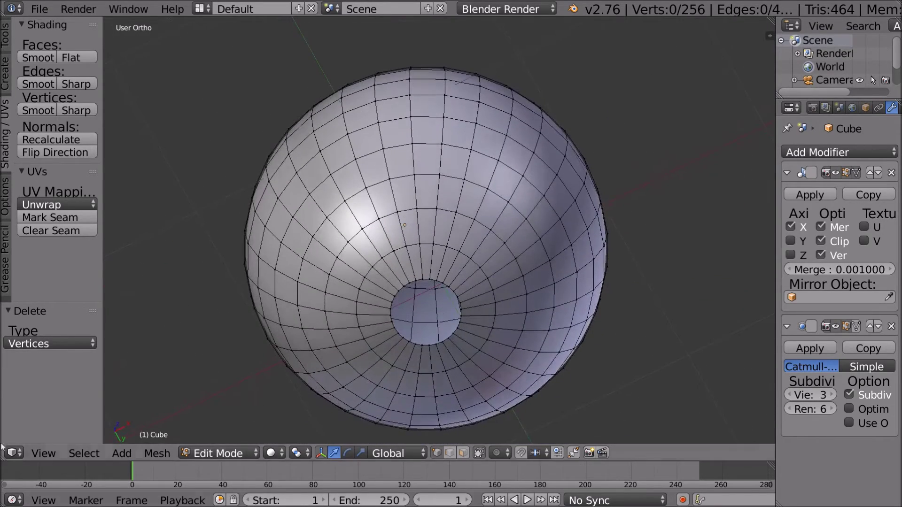
click(44, 452)
key(ctrl+KP_7)
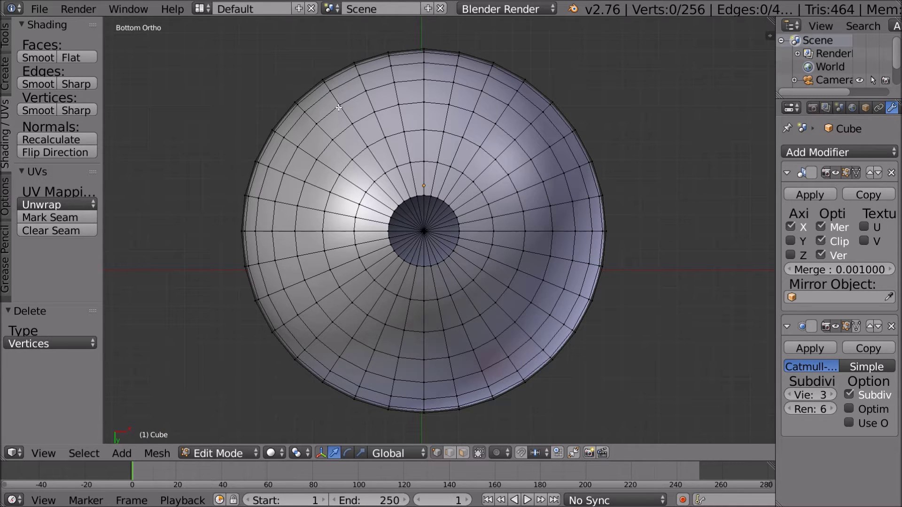
alt+right_click(455, 211)
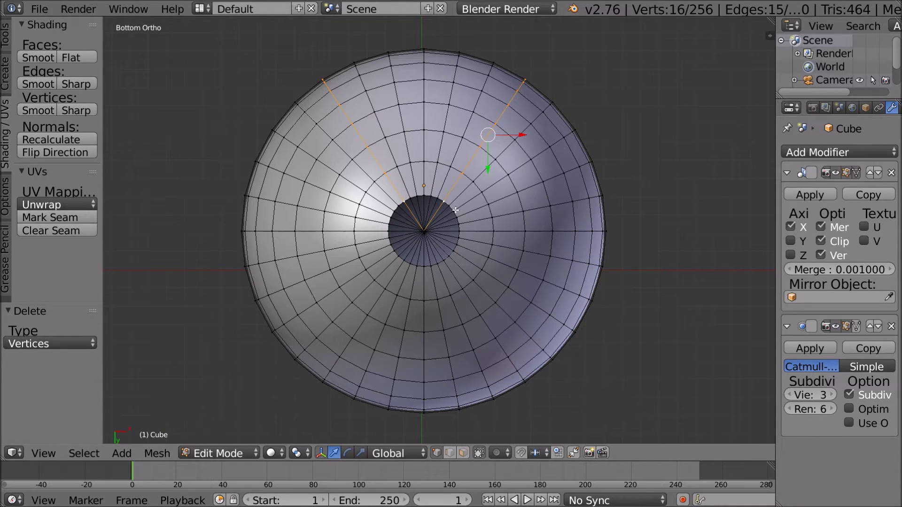
alt+right_click(452, 210)
alt+right_click(440, 197)
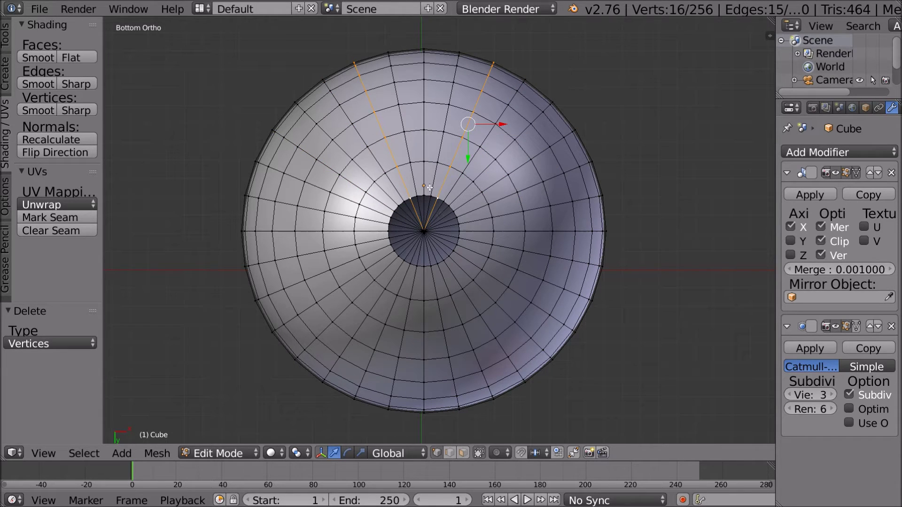
alt+right_click(455, 212)
middle_drag(501, 202, 493, 184)
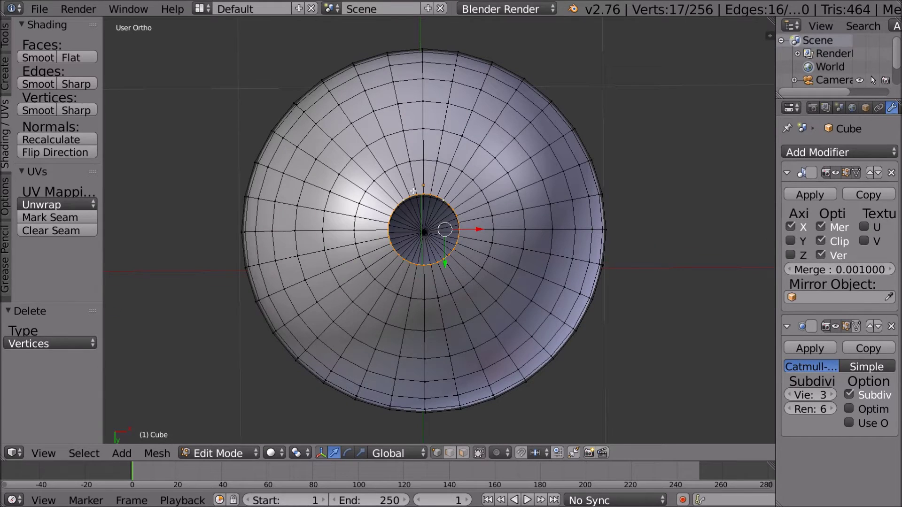
- Scale the selected loop around the bottom hole by about 1.571 in the Front view
middle_drag(483, 223, 483, 254)
scroll(484, 190, down, 3)
click(55, 455)
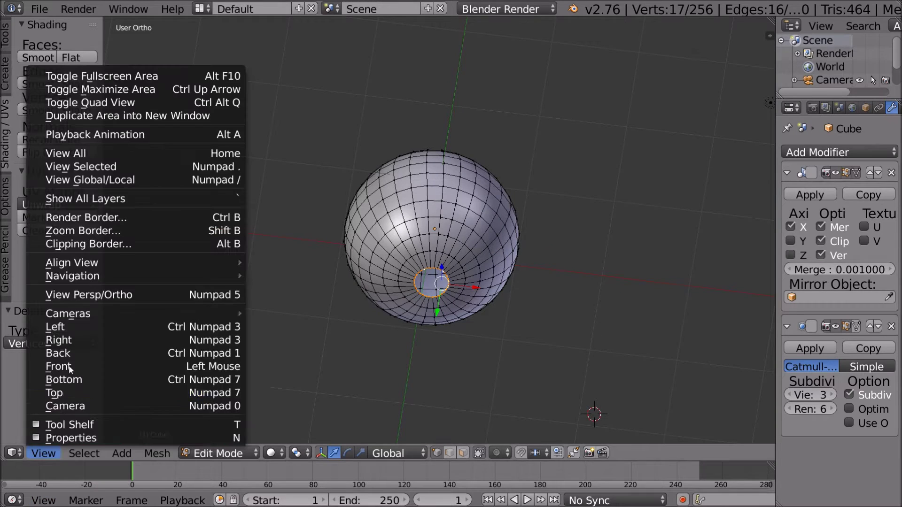
click(83, 367)
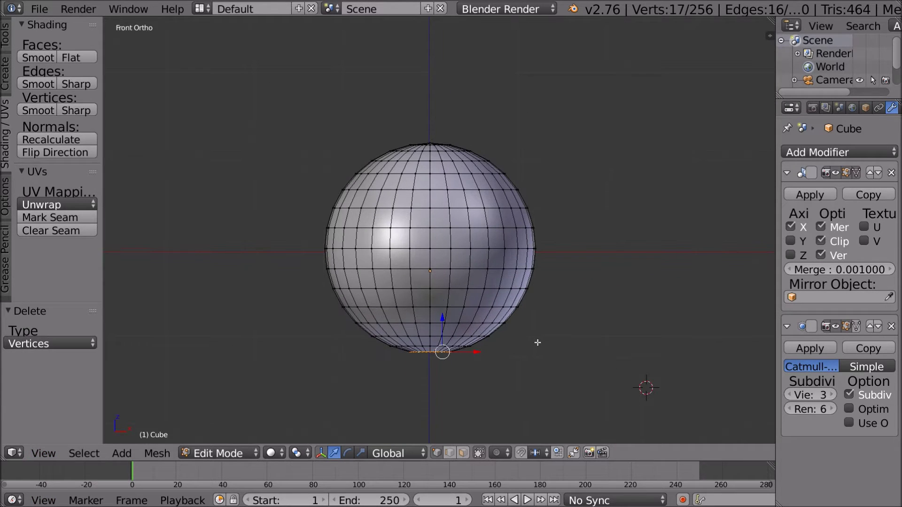
scroll(538, 343, up, 1)
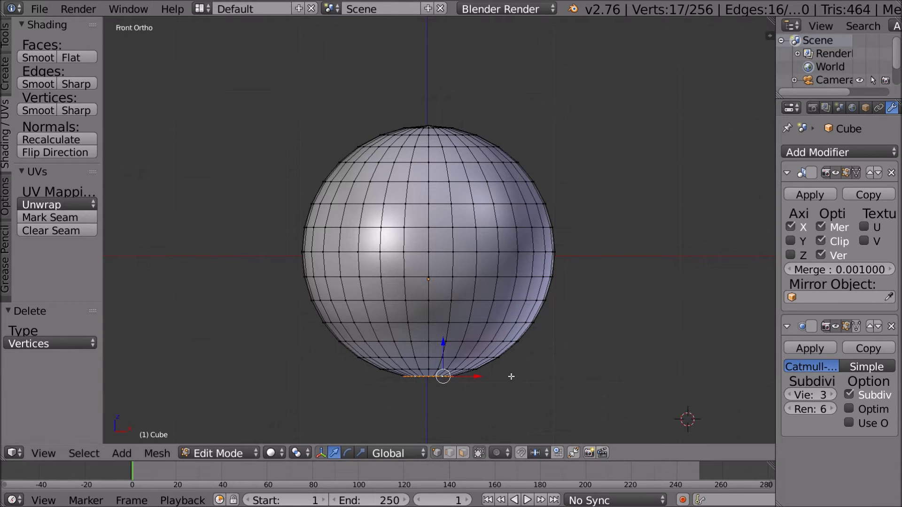
key(s)
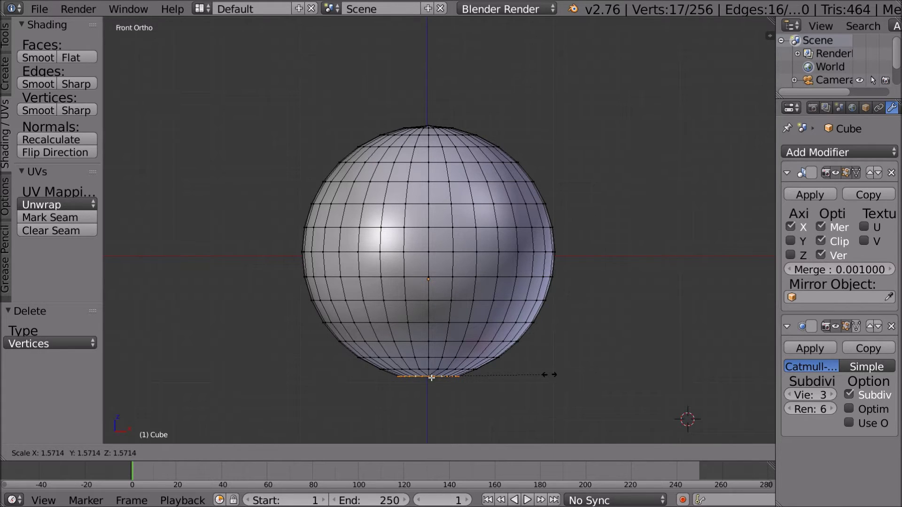
click(473, 398)
- Try moving the hole's edge loop about -0.033 along X and -0.004 along Z, and undo the move
mouse_move(474, 399)
middle_down()
mouse_move(478, 308)
mouse_move(470, 397)
middle_up()
key(g)
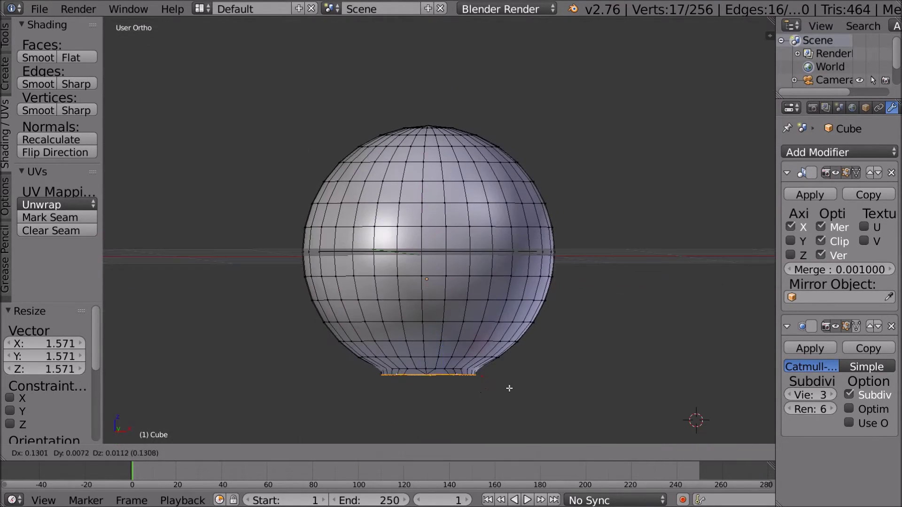
click(491, 389)
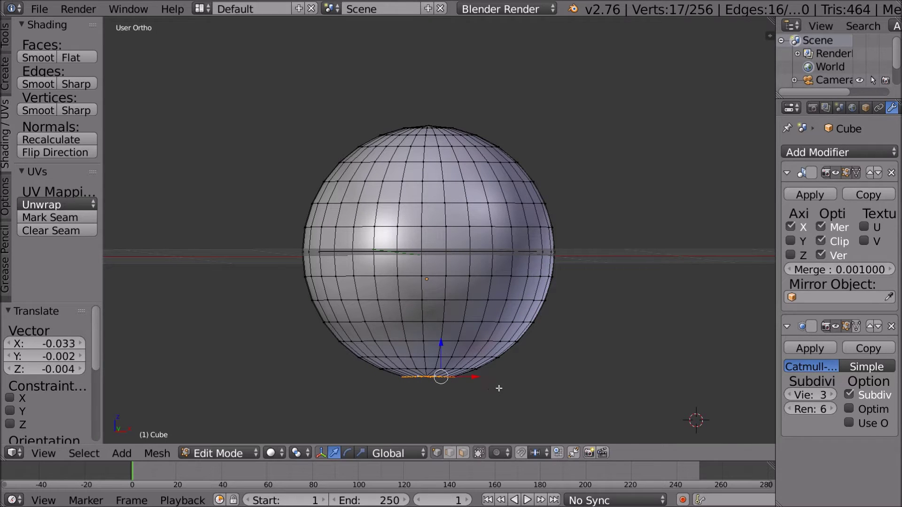
key(ctrl+z)
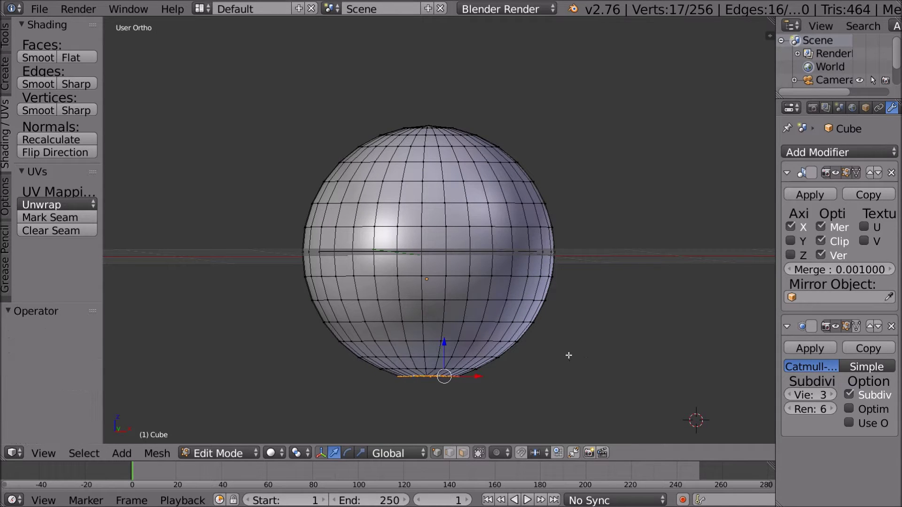
- Move the hole's edge loop about 0.127 along X and -0.086 along Z to form a short neck below the sphere
scroll(568, 356, up, 1)
middle_drag(568, 377, 578, 376)
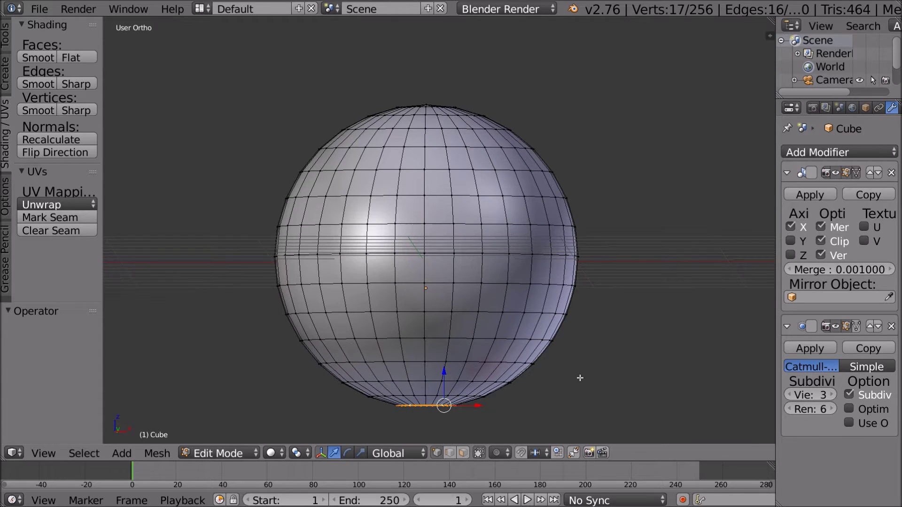
scroll(468, 392, down, 1)
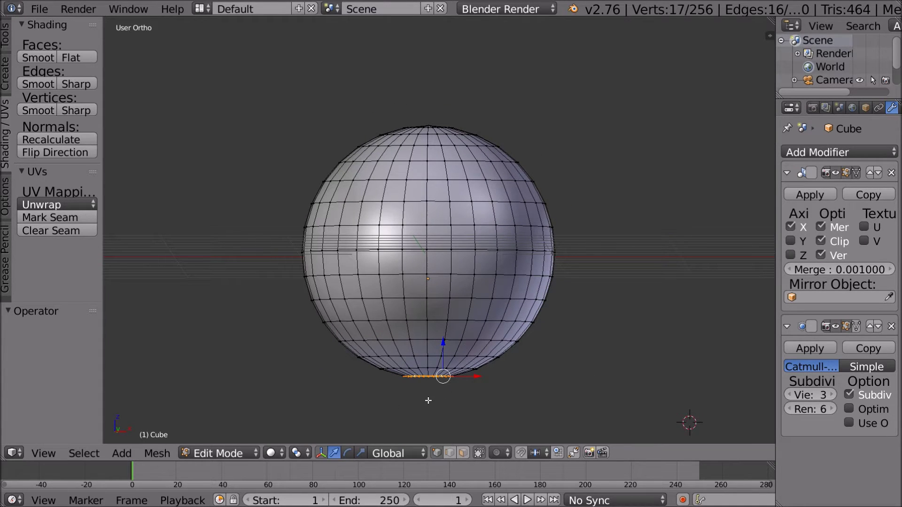
click(463, 386)
key(g)
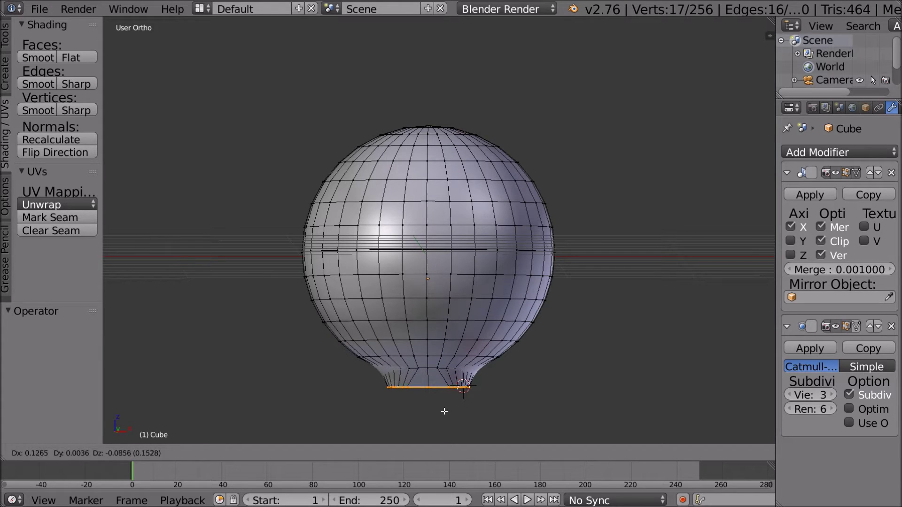
click(586, 404)
- Scale the neck's lower rim up by about 2.281 and view it from a raised angle
key(s)
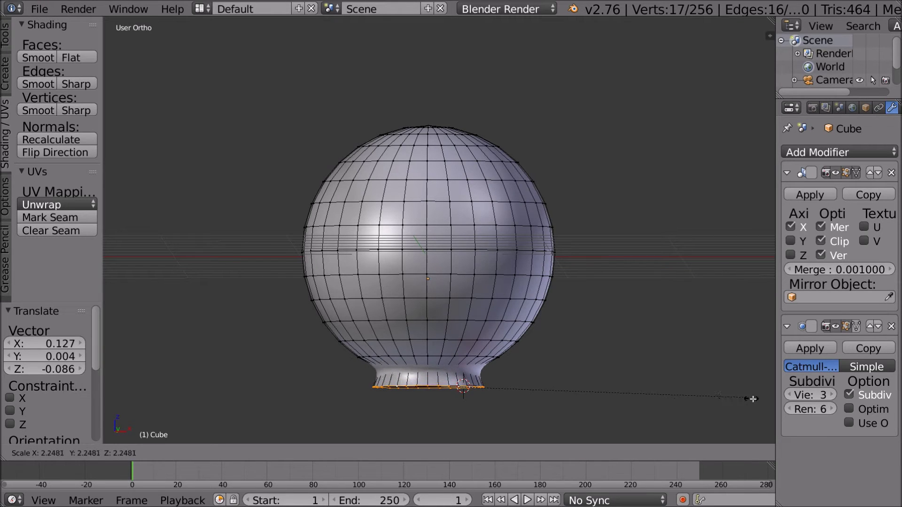
click(751, 397)
middle_drag(750, 396, 451, 341)
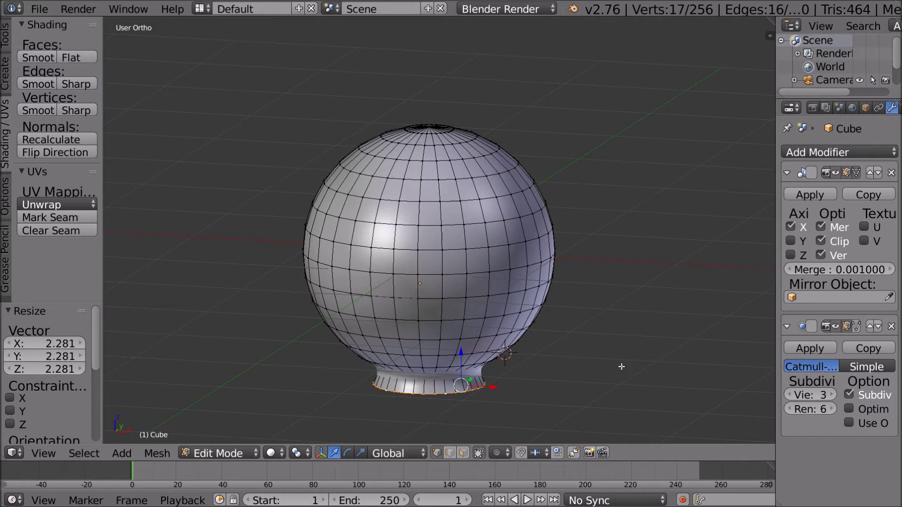
middle_drag(628, 368, 628, 365)
- Scale the neck's rim down by about 0.484 and move it about -0.108 along X and 0.123 along Z
key(s)
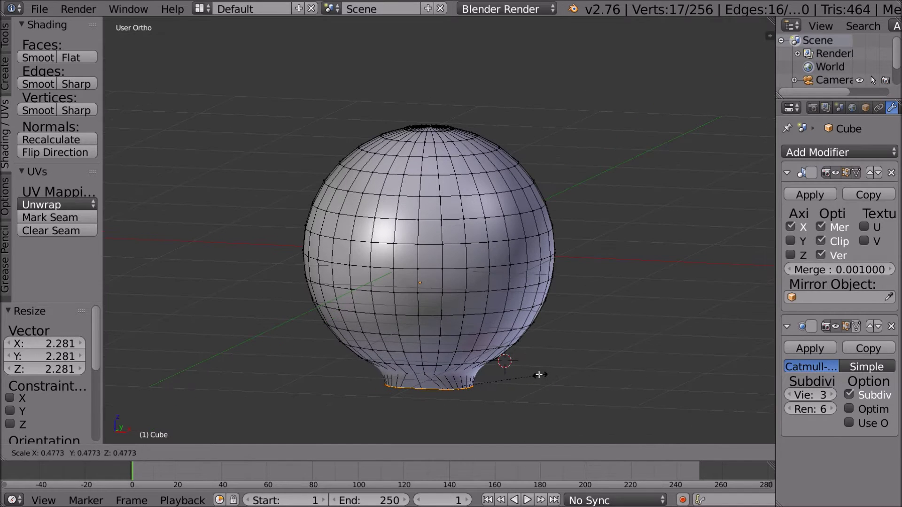
click(527, 365)
middle_drag(527, 365, 530, 369)
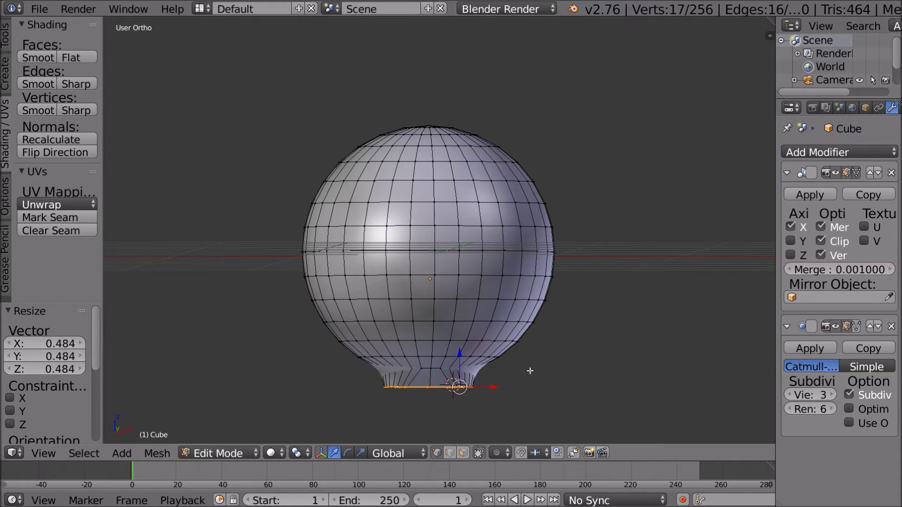
key(g)
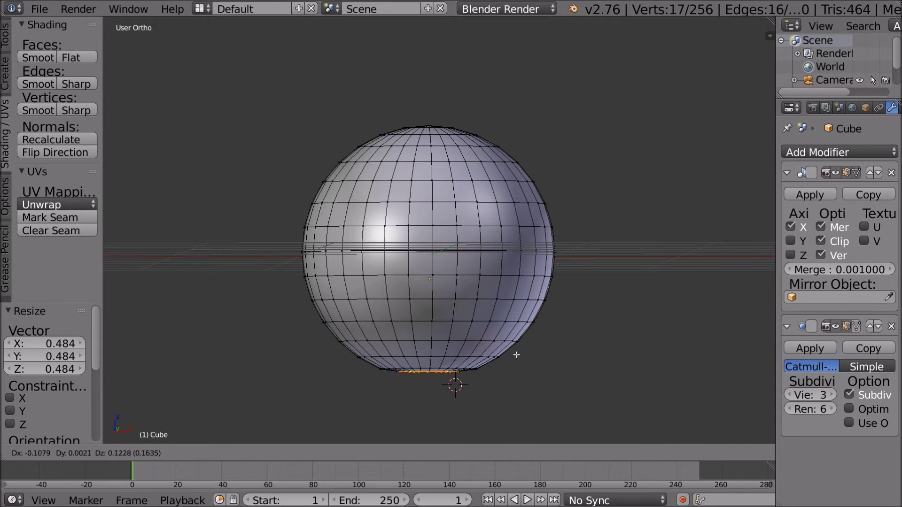
click(516, 354)
- Resize the rim of the sphere's bottom hole, moving it about 0.022 along X and scaling it by about 1.056
middle_drag(516, 355, 528, 258)
key(s)
click(551, 263)
key(g)
click(561, 266)
key(s)
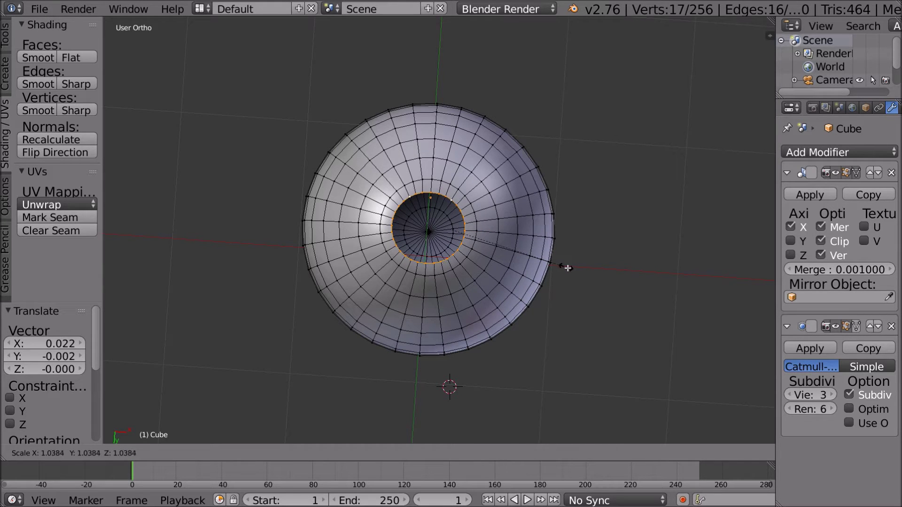
click(566, 264)
- In the Bottom view, move the hole's rim about -0.004 along X and -0.011 along Y
mouse_move(565, 265)
middle_down()
mouse_move(539, 346)
mouse_move(569, 352)
mouse_move(564, 253)
middle_up()
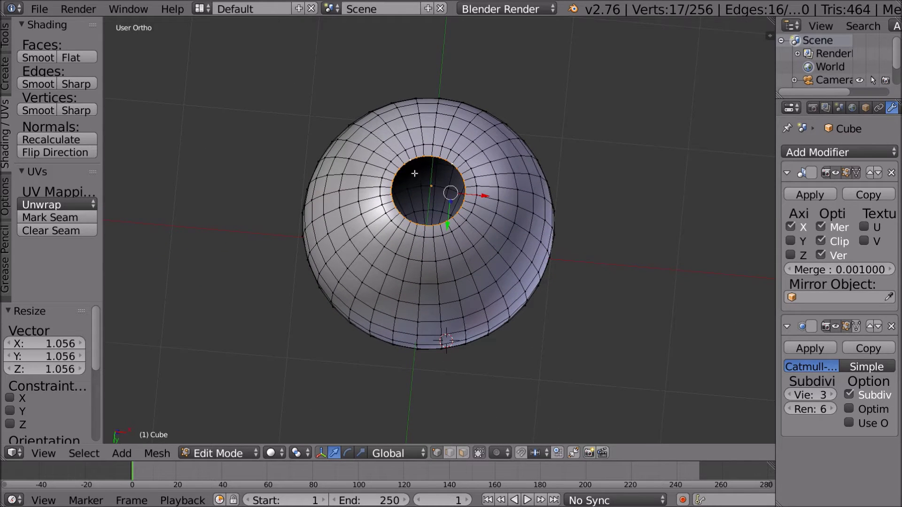
click(37, 454)
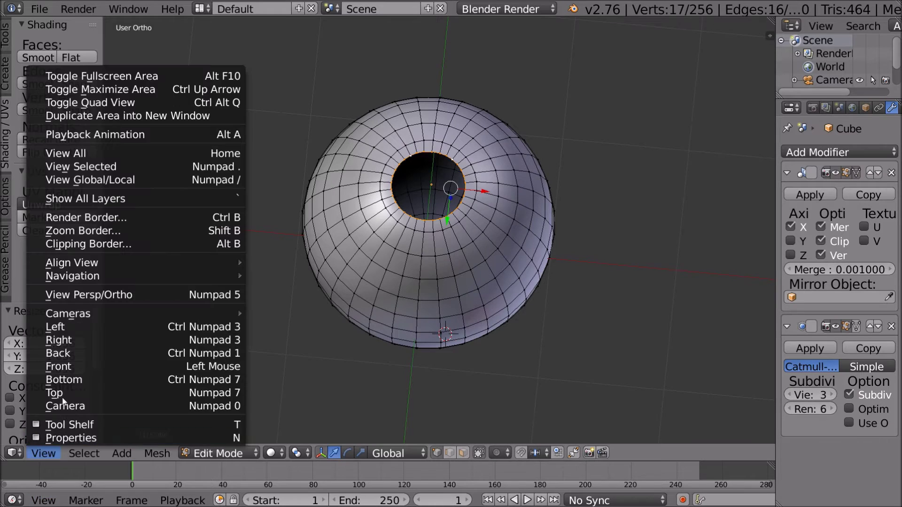
click(64, 379)
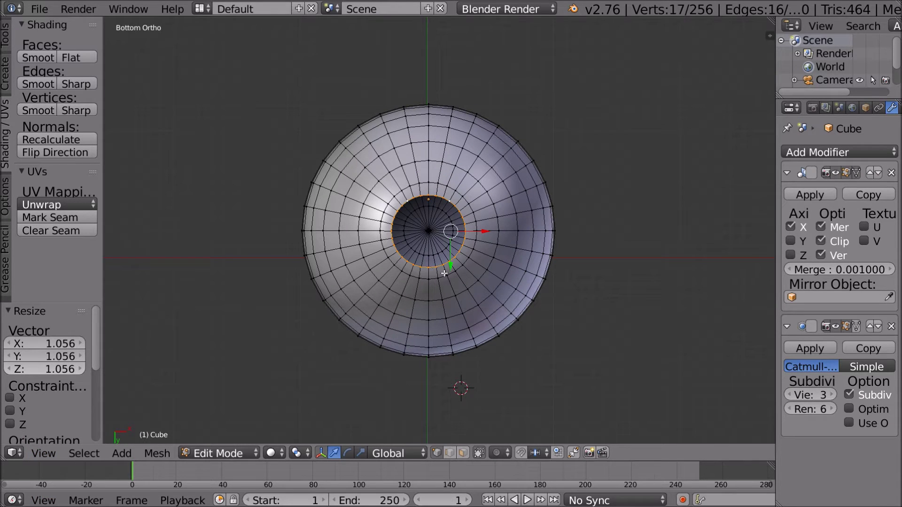
key(g)
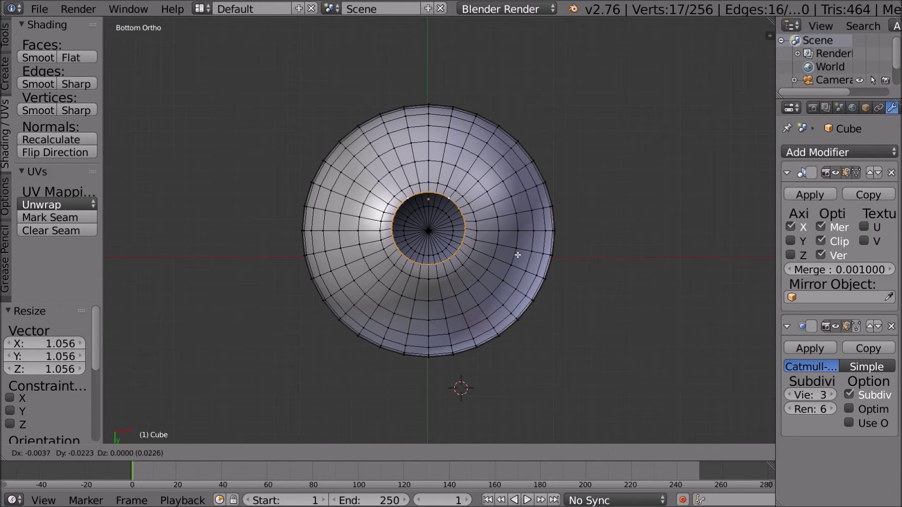
click(517, 254)
- Examine the sphere and its bottom opening from several angles
middle_drag(517, 254, 505, 351)
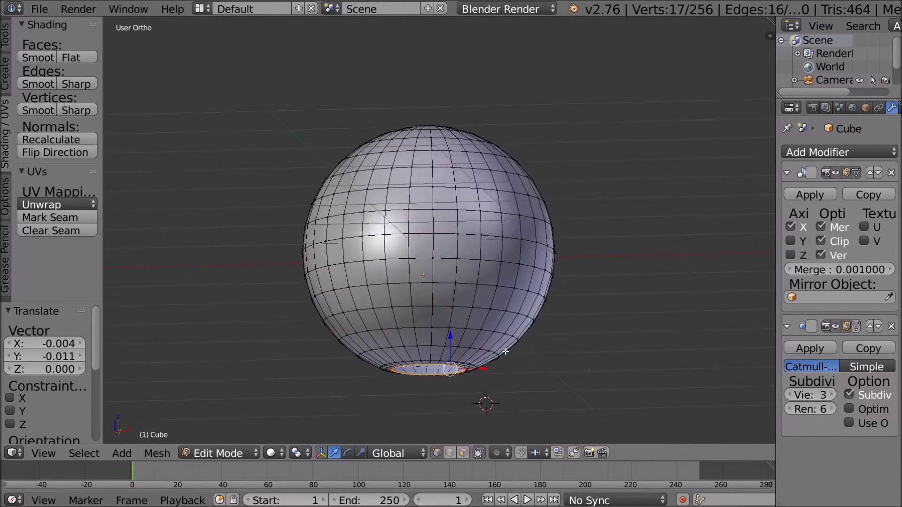
scroll(554, 374, down, 3)
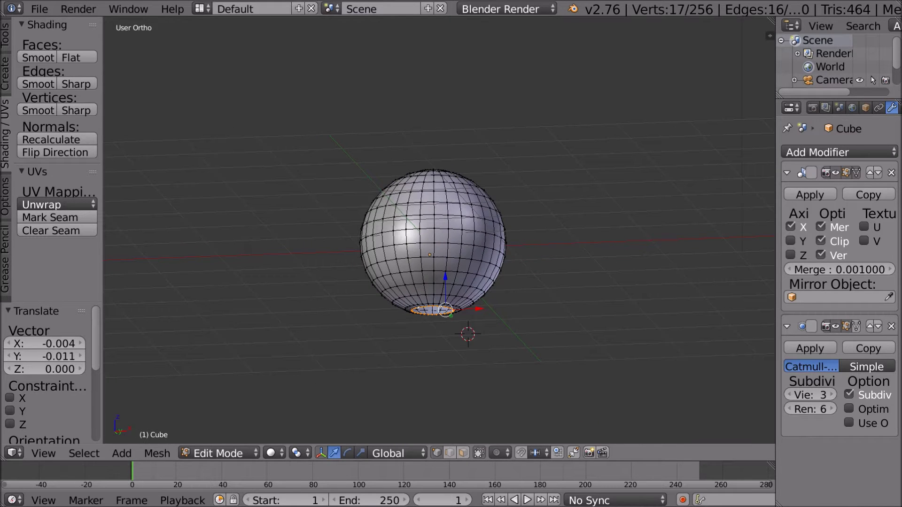
middle_drag(542, 338, 563, 364)
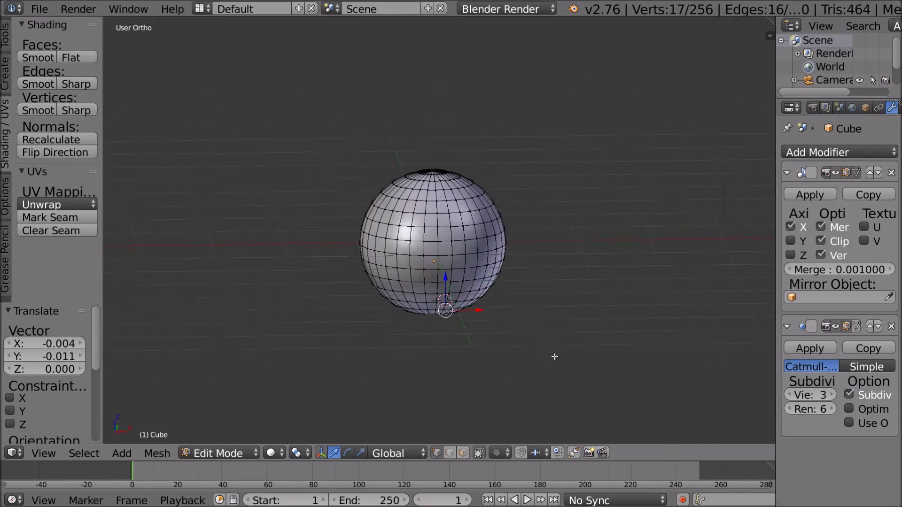
mouse_move(527, 352)
middle_down()
mouse_move(477, 332)
mouse_move(479, 304)
mouse_move(554, 332)
mouse_move(577, 376)
mouse_move(531, 337)
middle_up()
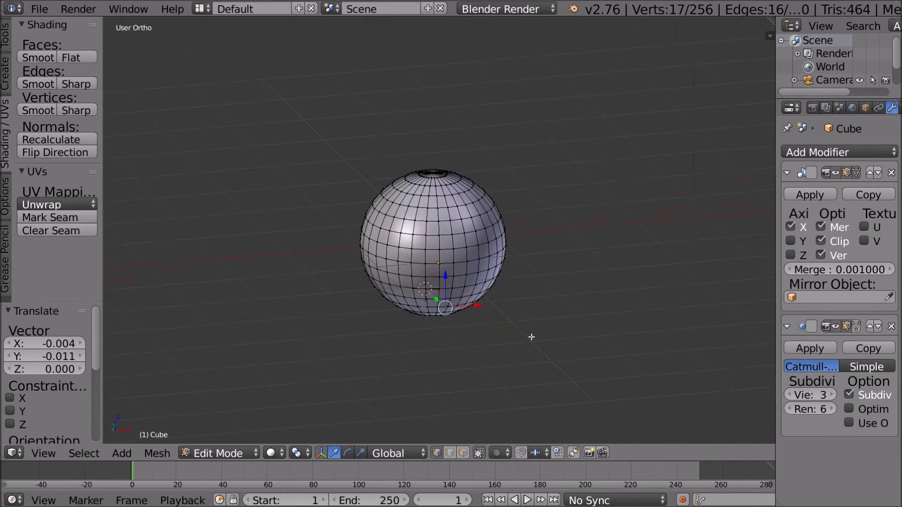
middle_drag(457, 268, 529, 288)
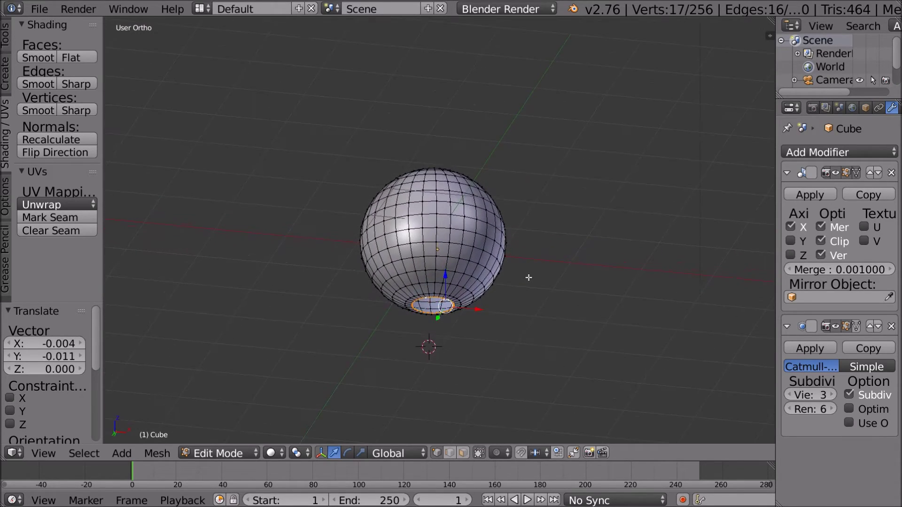
middle_drag(447, 278, 449, 261)
middle_drag(509, 302, 433, 378)
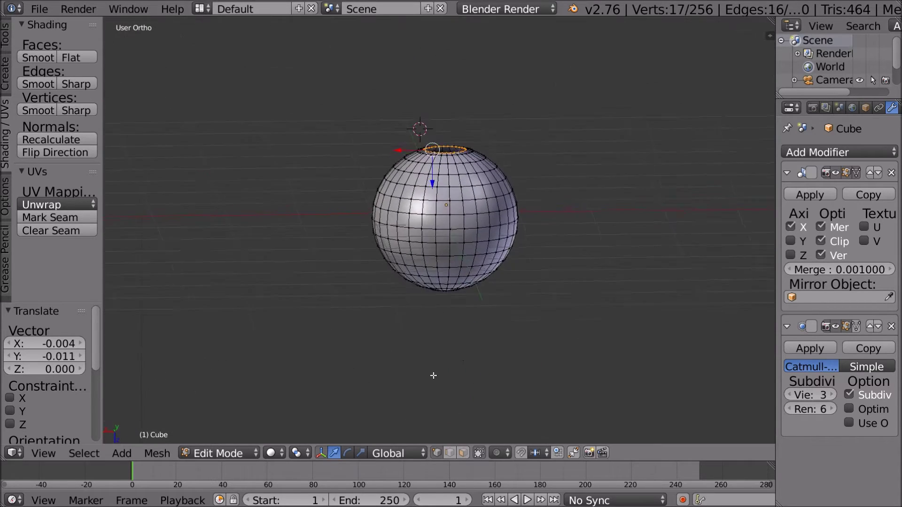
middle_drag(389, 366, 553, 329)
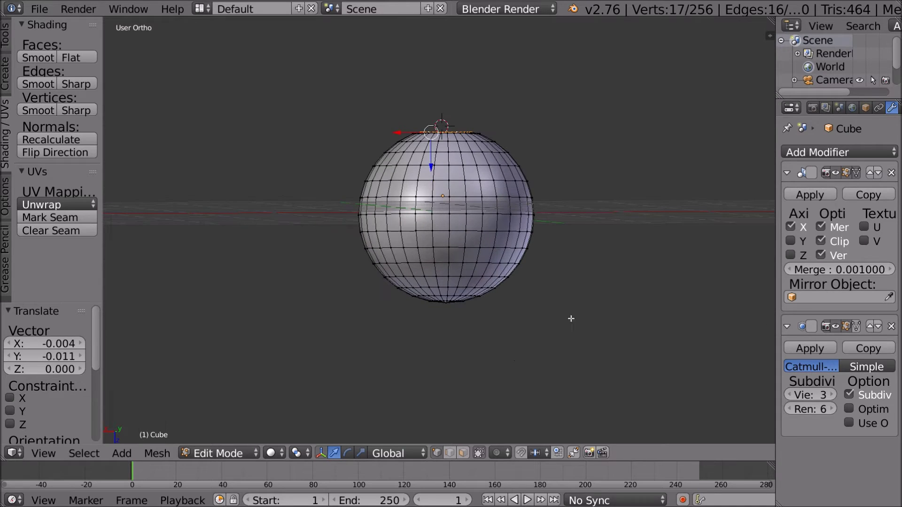
- Clear the current selection and select the edge loop around the sphere's bottom hole again
key(a)
key(a)
middle_drag(595, 275, 538, 172)
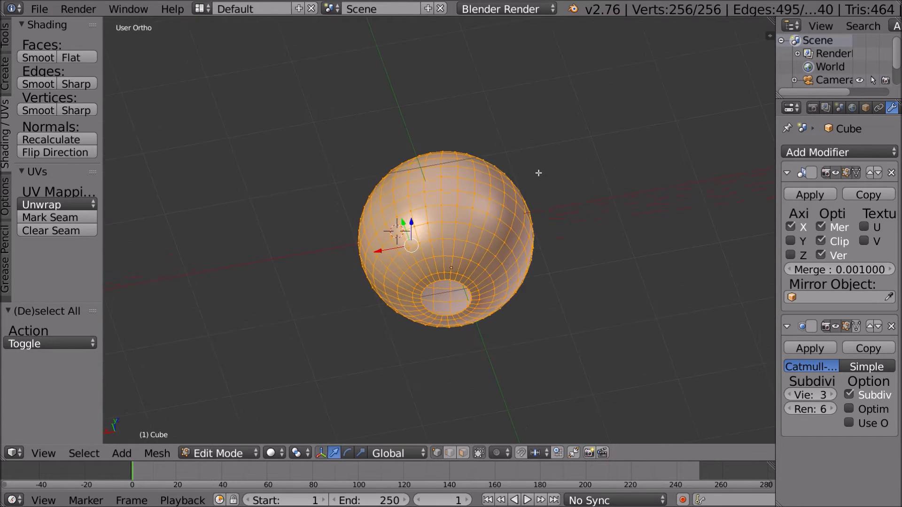
right_click(464, 285)
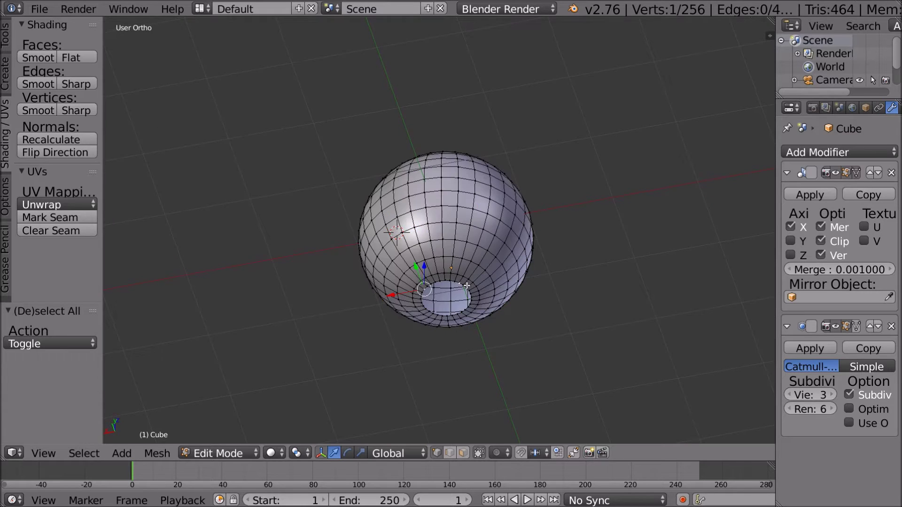
alt+right_click(472, 301)
- In the Front view, extrude the hole's edge loop about 0.005 along X and -0.113 along Z to form a neck
middle_drag(506, 323, 529, 361)
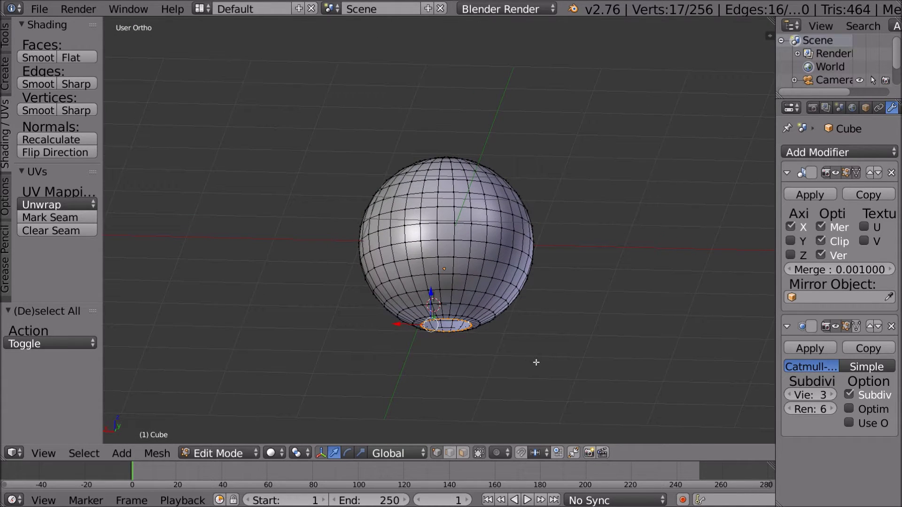
middle_drag(536, 362, 534, 353)
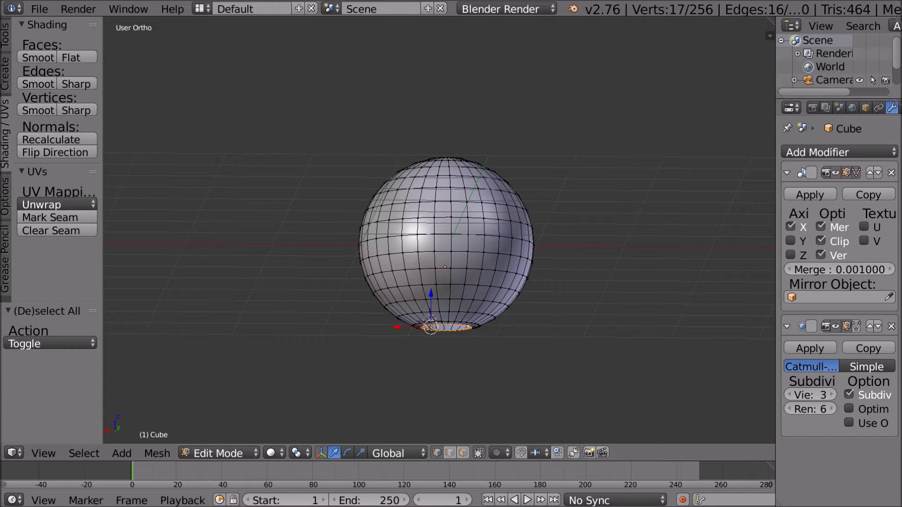
click(47, 455)
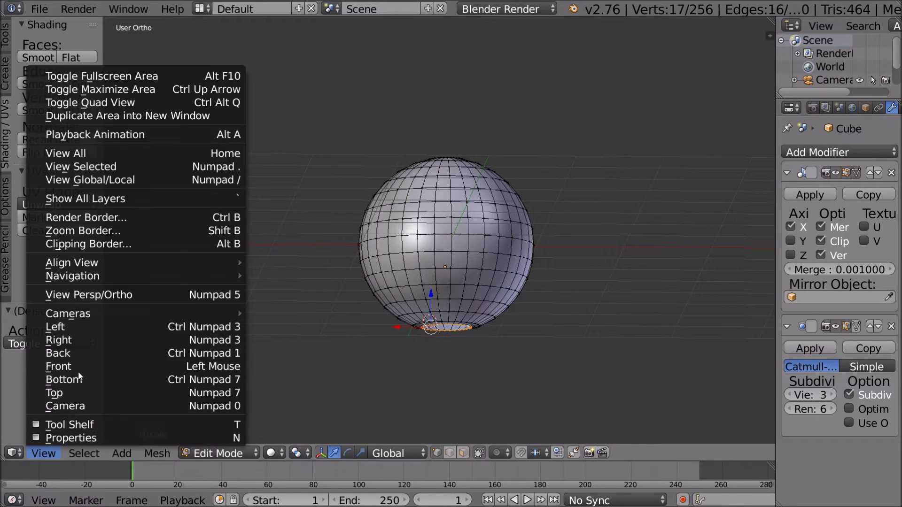
click(77, 370)
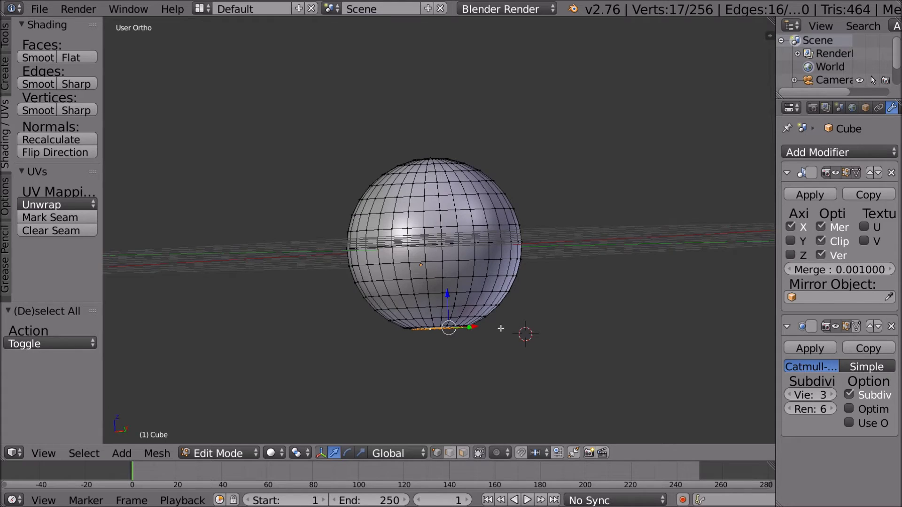
key(e)
key(g)
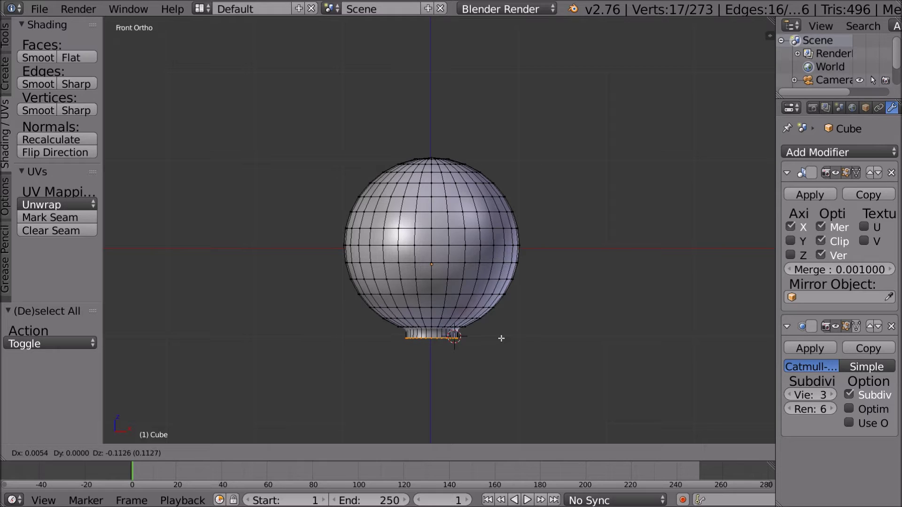
click(501, 337)
- Scale the neck's lower rim by about 0.923 and move it about -0.027 along X
key(s)
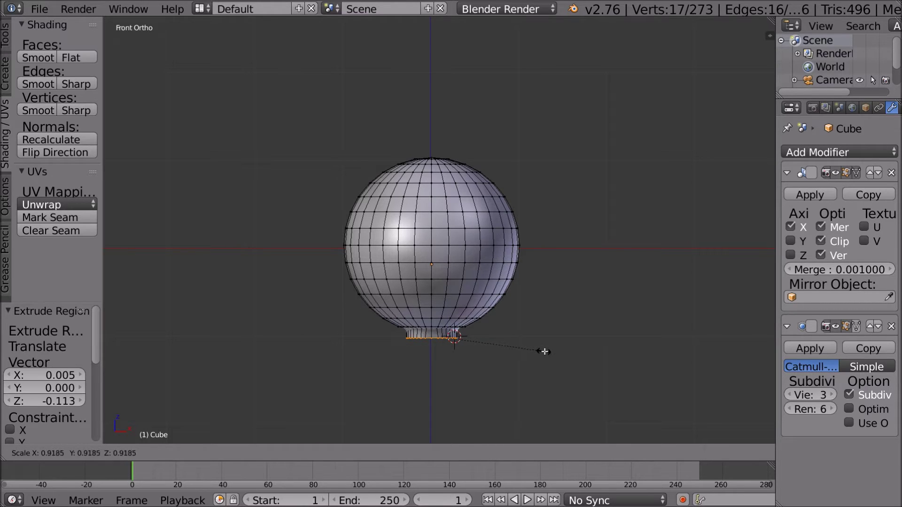
click(544, 351)
key(g)
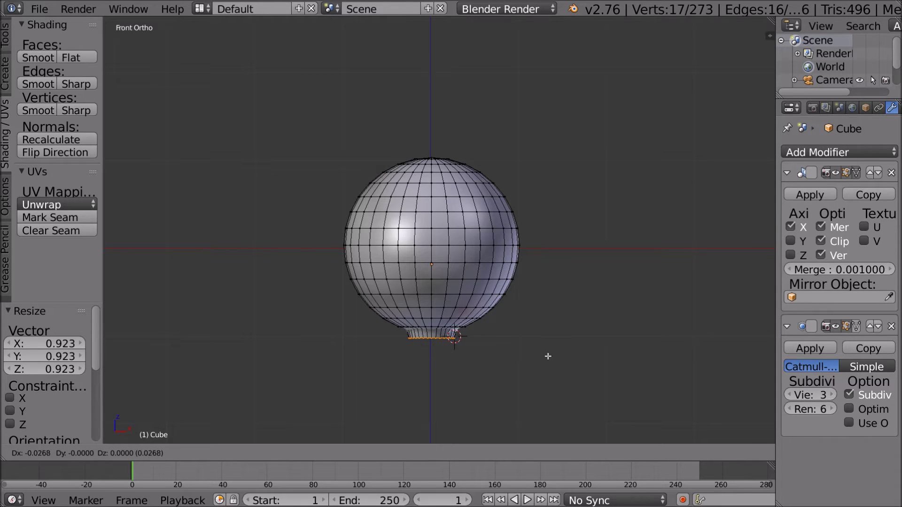
click(560, 367)
- Extrude the neck's rim about 0.064 along X and -0.102 along Z, and scale the new rim by about 1.69
key(e)
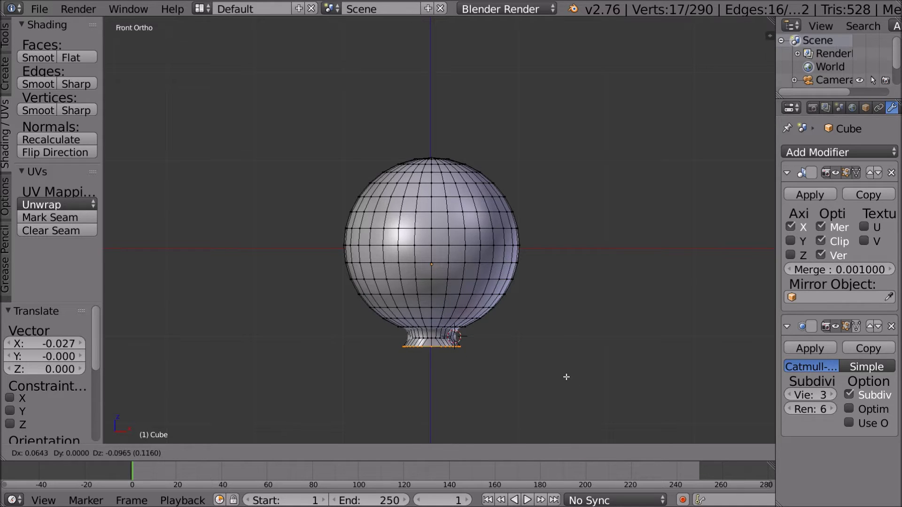
click(566, 377)
key(s)
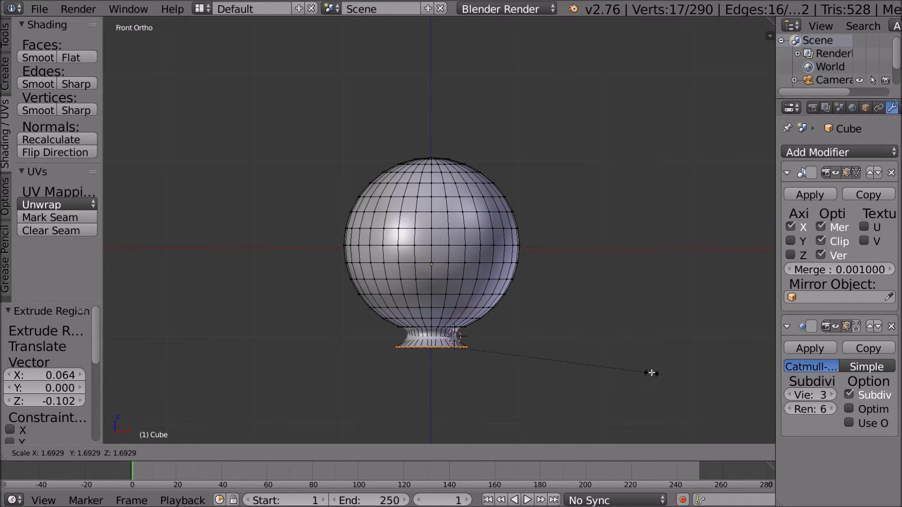
click(653, 373)
- Flare the lowest rim by moving it 0.236 along X and -0.021 along Z, scaling it 1.434, and shifting it -0.123 along X and -0.005 along Z
key(g)
click(675, 375)
key(s)
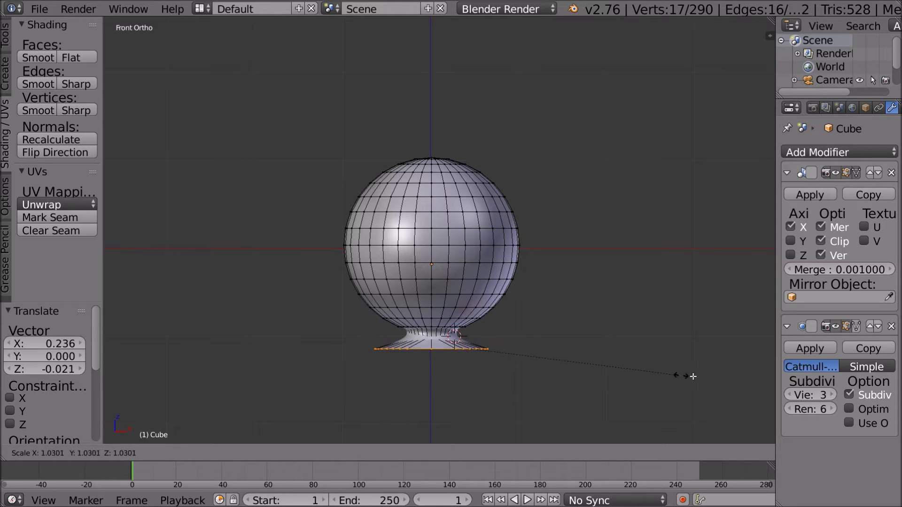
click(768, 375)
key(g)
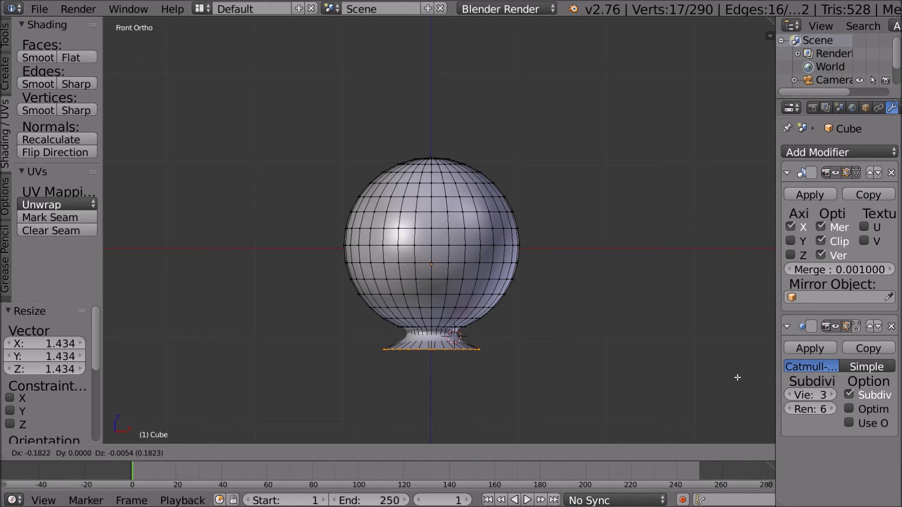
click(741, 378)
- In the Front view, extrude the flared rim straight down about 0.296 along the Z axis
middle_drag(544, 383, 715, 387)
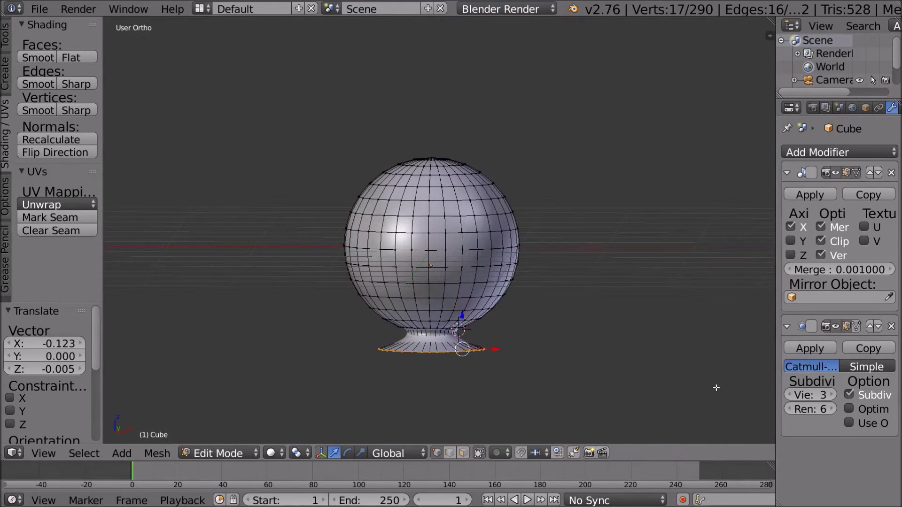
middle_drag(452, 311, 436, 350)
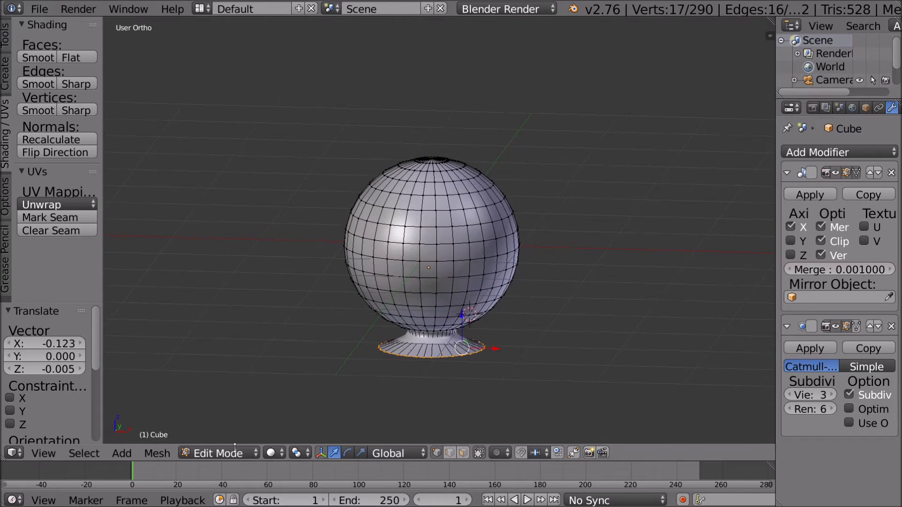
click(46, 453)
click(44, 452)
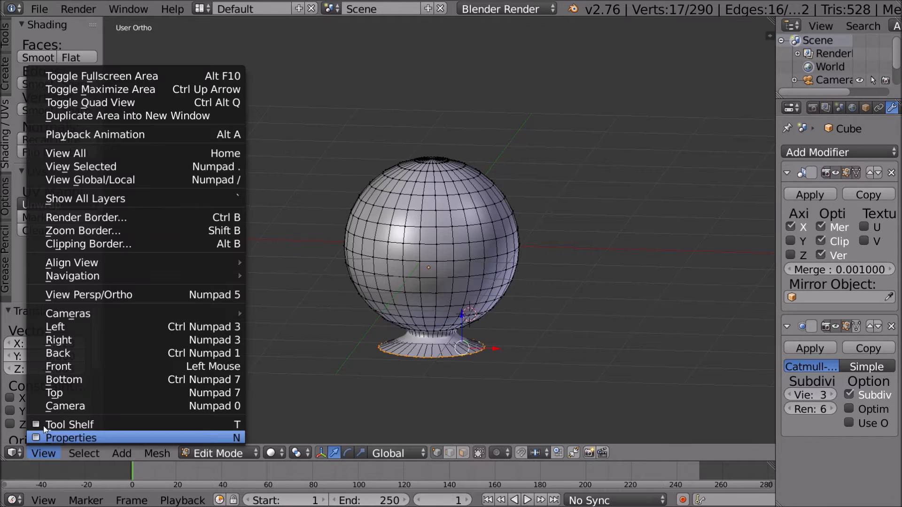
click(82, 365)
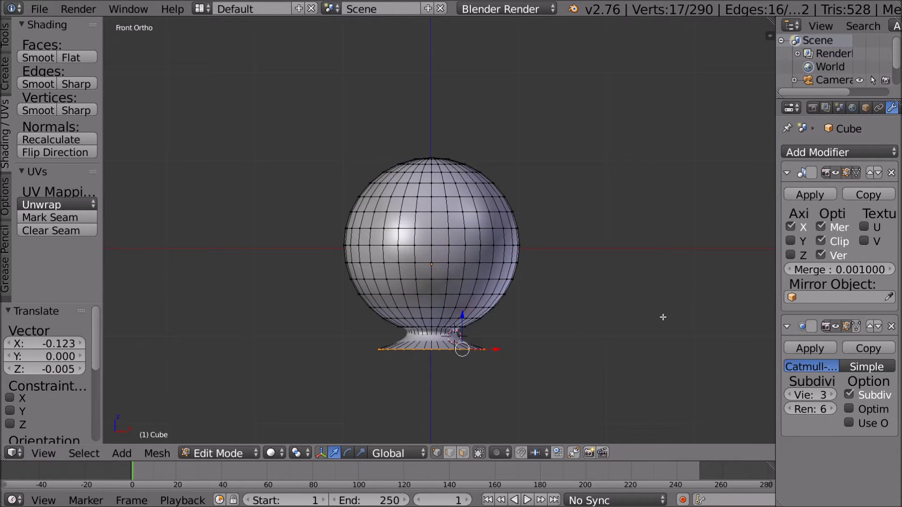
scroll(663, 317, down, 1)
key(e)
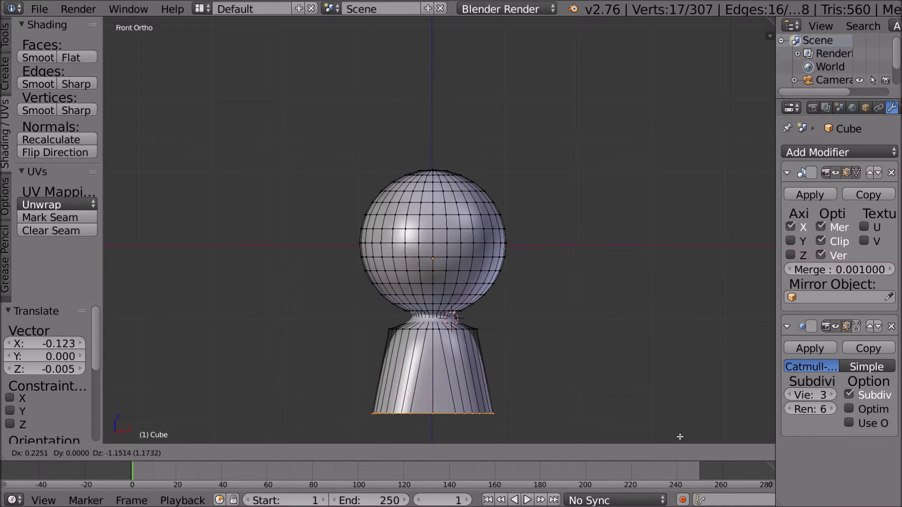
key(z)
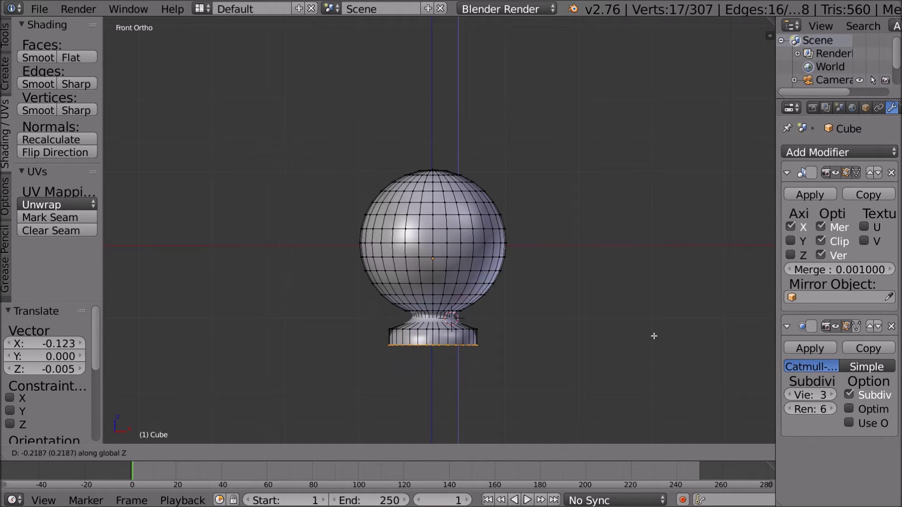
click(422, 330)
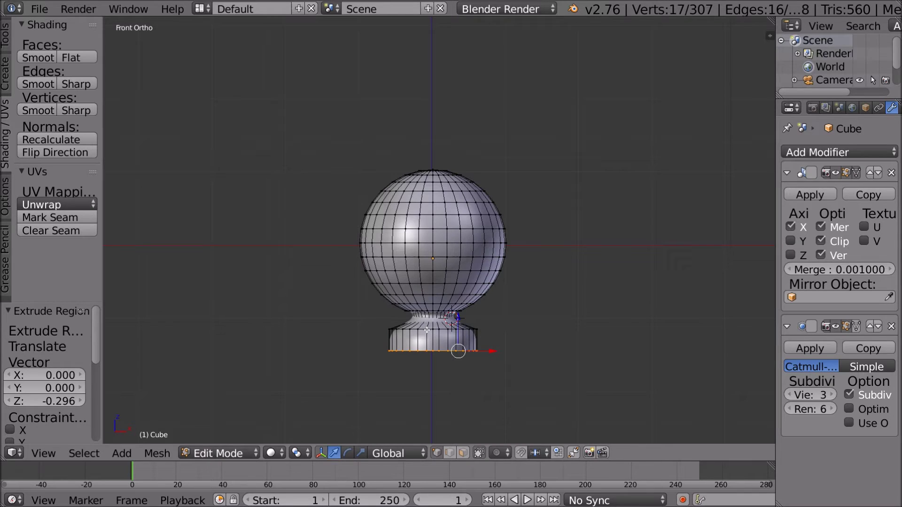
- Scale the foot's upper edge loop by about 0.836 with a shift of about -0.052 along X, and return to Object Mode
right_click(427, 329)
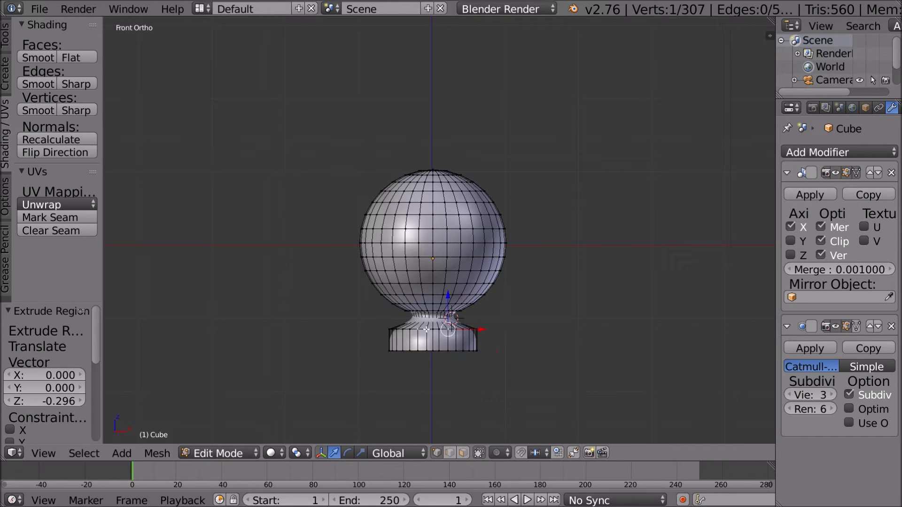
alt+right_click(669, 374)
key(s)
click(634, 368)
key(g)
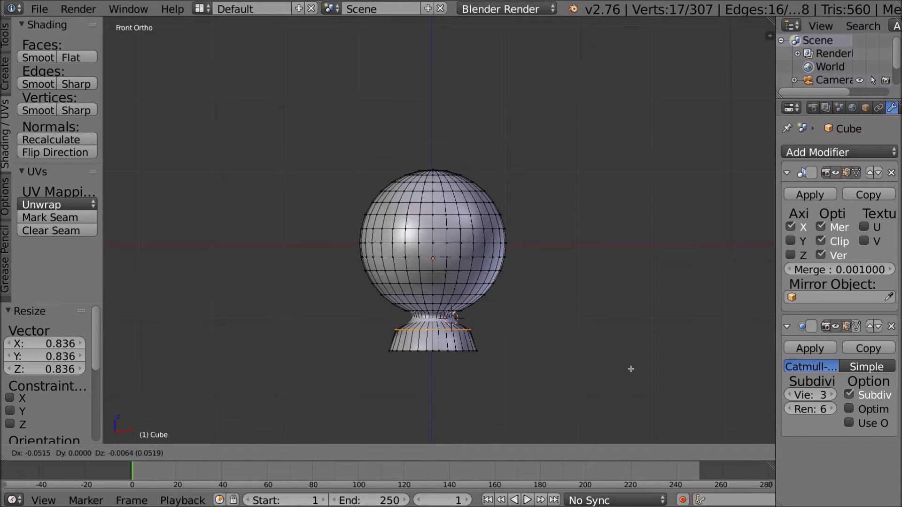
click(631, 369)
key(Tab)
mouse_move(630, 369)
middle_down()
mouse_move(557, 368)
mouse_move(509, 383)
mouse_move(544, 424)
mouse_move(617, 424)
mouse_move(618, 326)
mouse_move(628, 308)
mouse_move(636, 353)
middle_up()
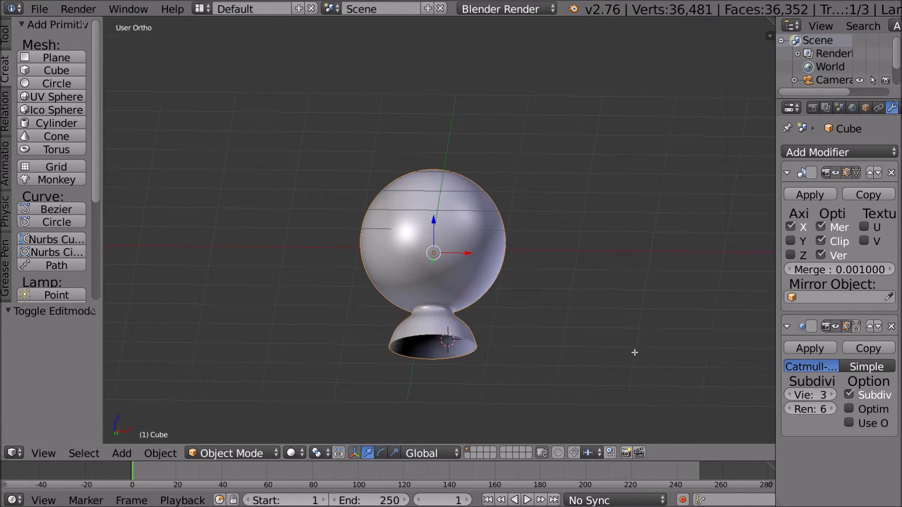
- Enter Edit Mode and clear the selection, with the open underside of the figure in view
key(Tab)
middle_drag(495, 364, 521, 288)
middle_drag(468, 215, 479, 288)
alt+shift+right_click(469, 214)
key(a)
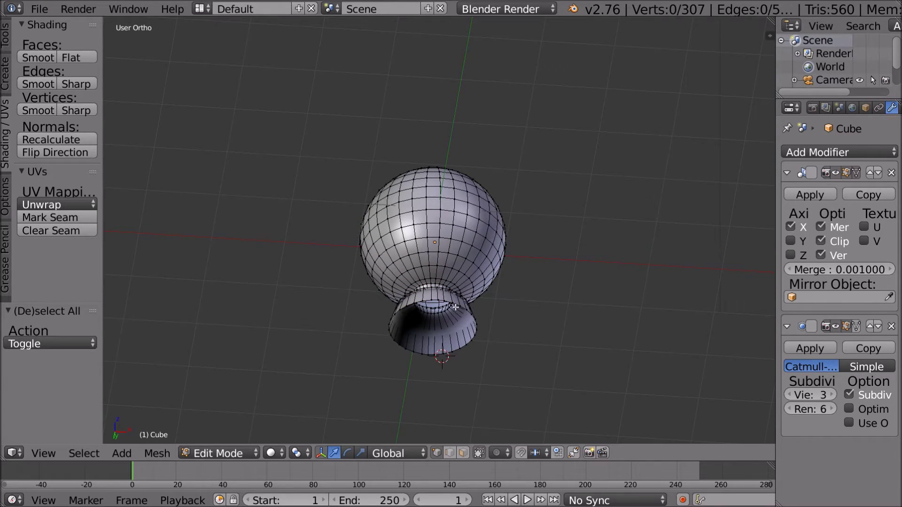
- Try to select an edge loop around the inside of the foot's opening
alt+right_click(467, 308)
alt+right_click(456, 305)
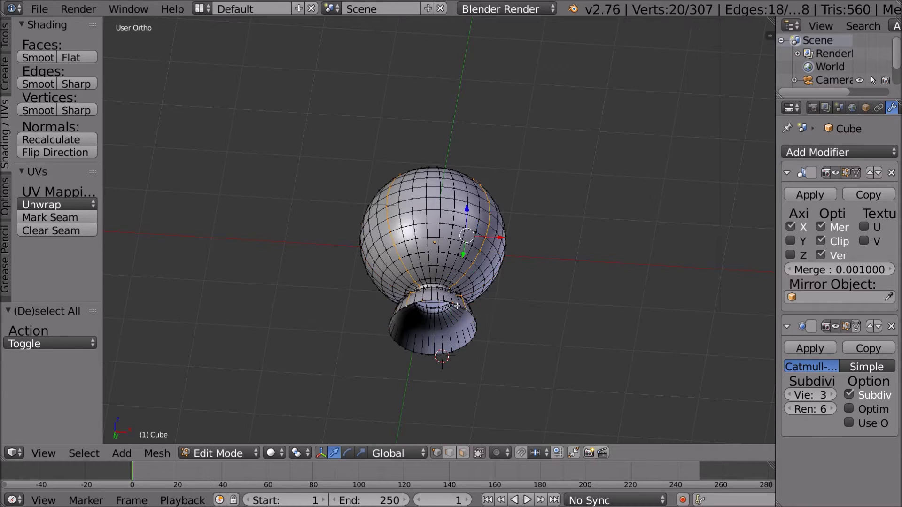
right_click(453, 301)
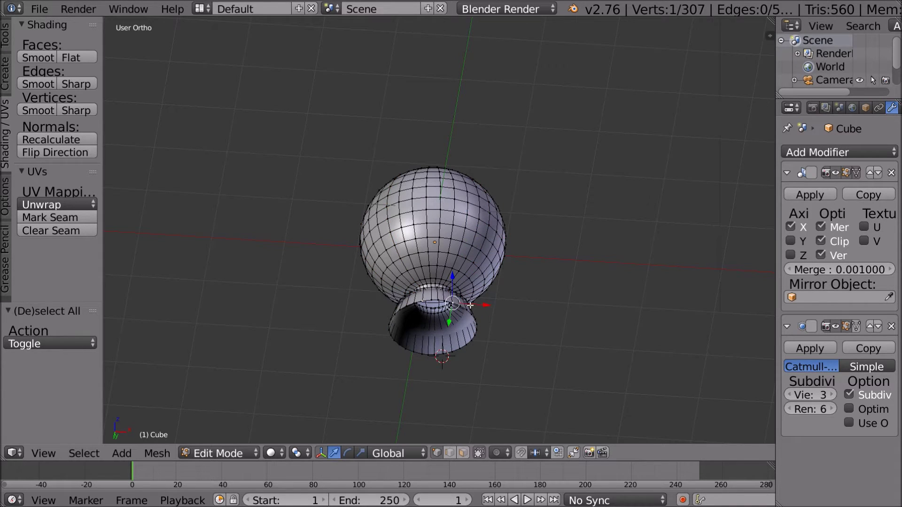
alt+right_click(470, 305)
right_click(460, 304)
alt+right_click(462, 306)
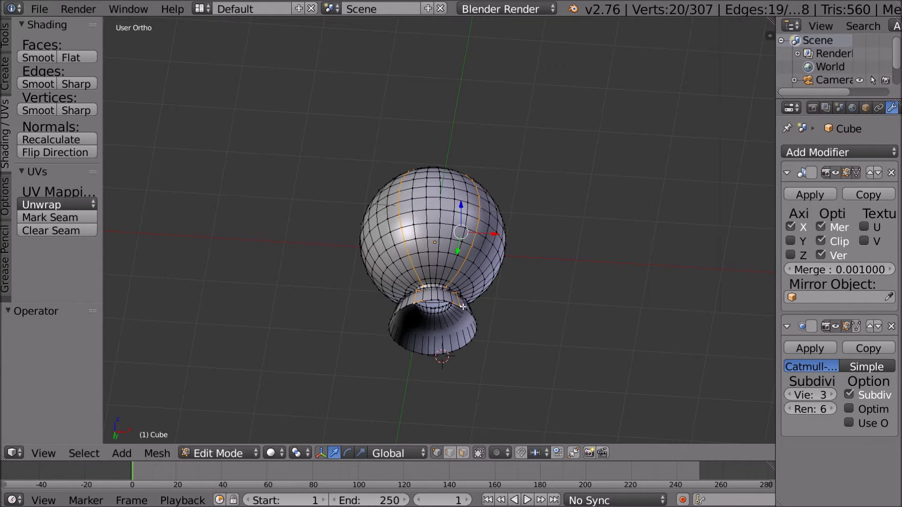
right_click(463, 306)
alt+right_click(463, 306)
- Select the foot's open bottom rim loop and move it 0.039 along X, -0.003 along Y and -0.002 along Z
right_click(441, 300)
alt+right_click(442, 300)
middle_drag(486, 329, 495, 292)
key(g)
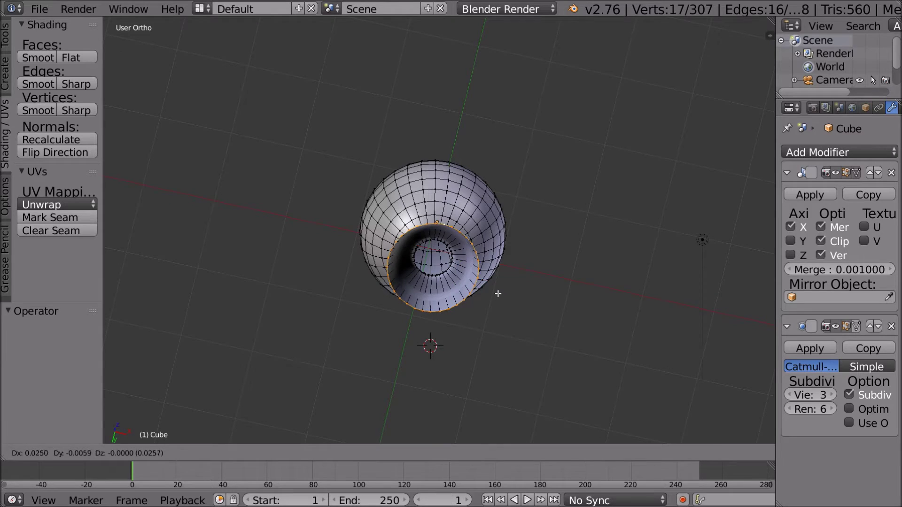
click(497, 294)
middle_drag(497, 294, 632, 369)
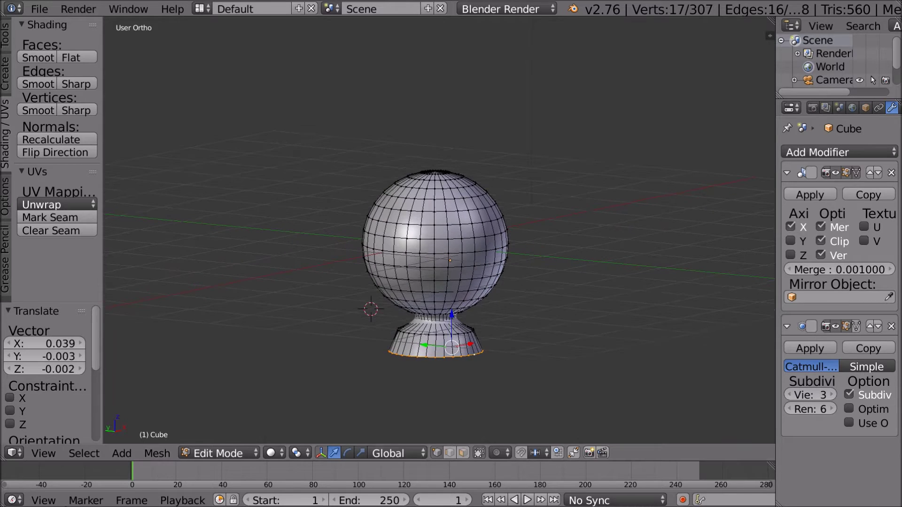
- In the Front view, extrude the bottom rim straight down 1.164 along the Z axis to form the body
click(44, 454)
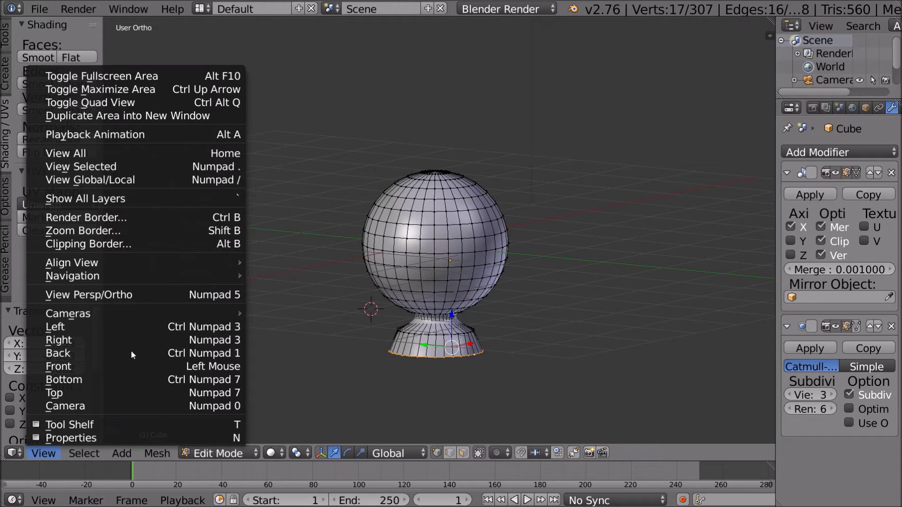
click(81, 366)
key(e)
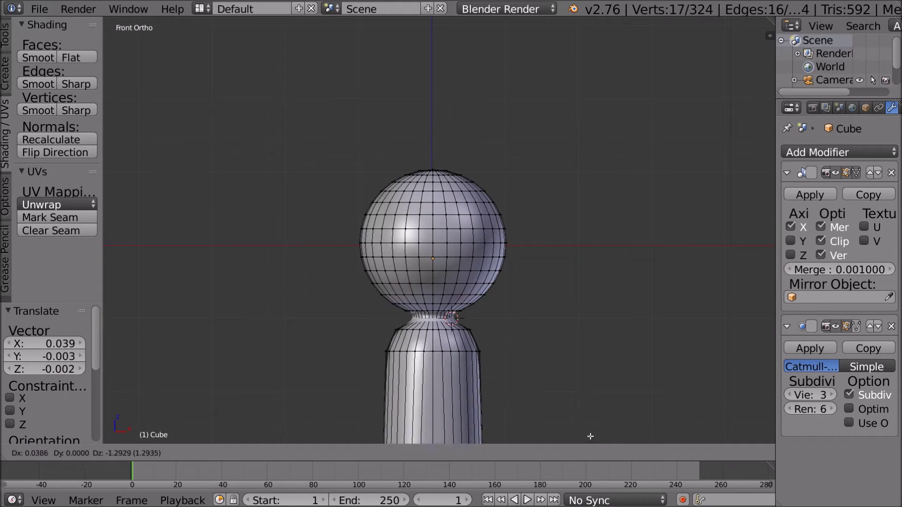
key(z)
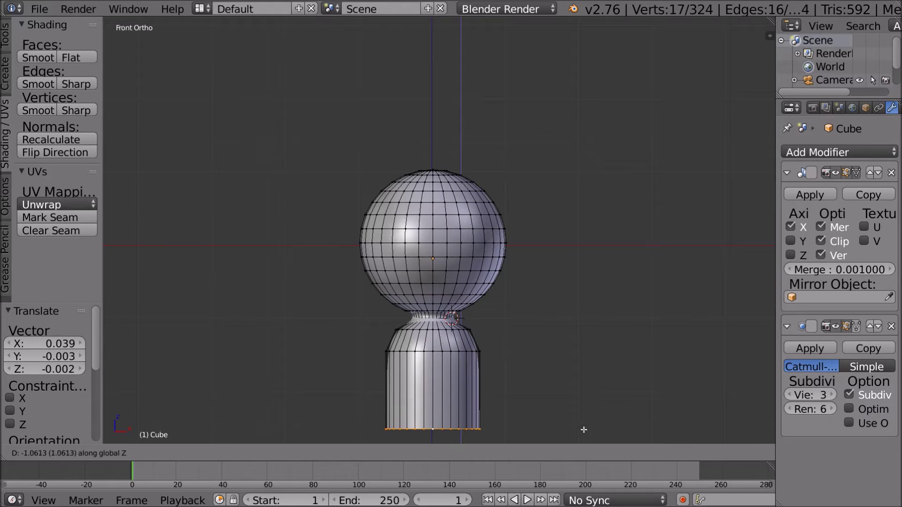
click(586, 408)
- Extrude the body's bottom rim another 0.445 straight down along Z
scroll(607, 358, down, 2)
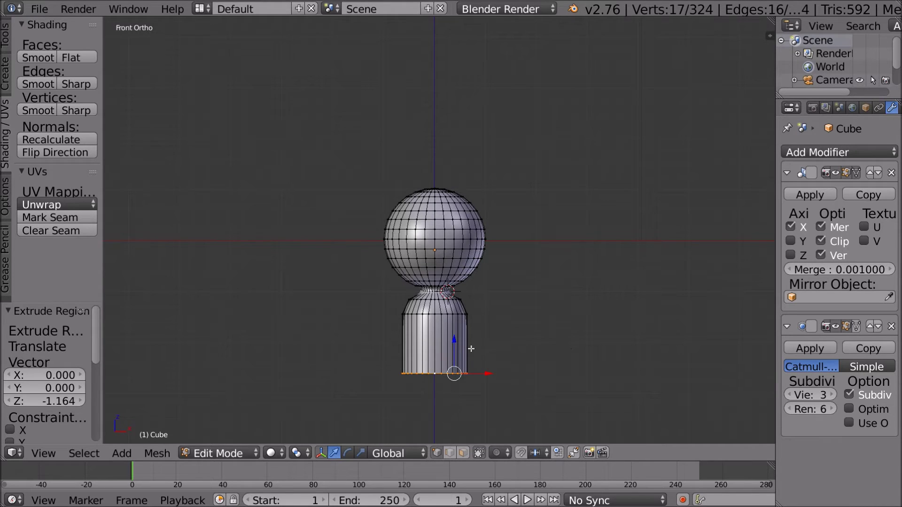
scroll(529, 320, down, 1)
key(e)
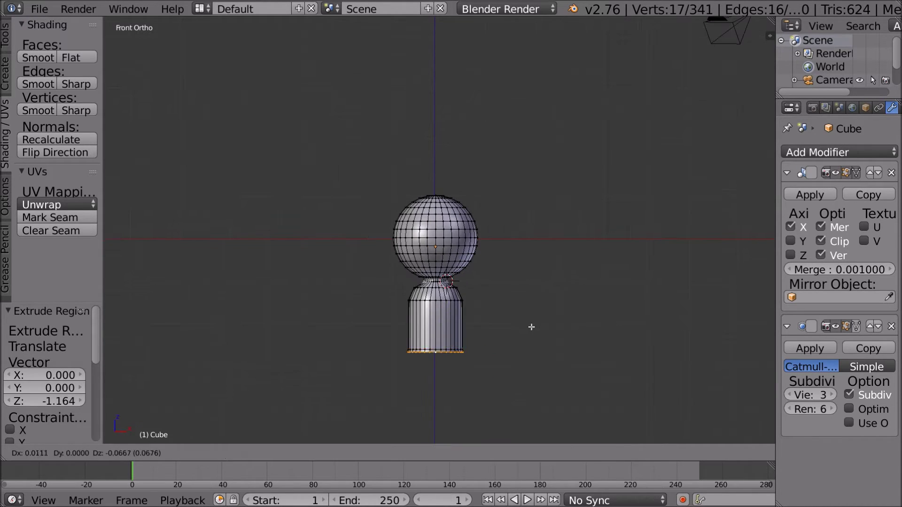
key(z)
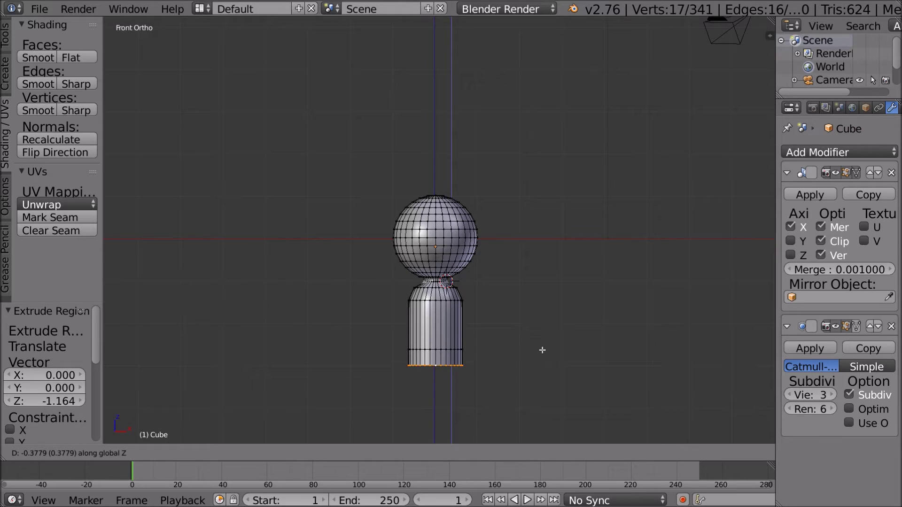
click(545, 347)
- Extrude the bottom rim -0.044 along X and -0.178 along Z, scale it by 0.894, and shift it -0.011 along X
key(e)
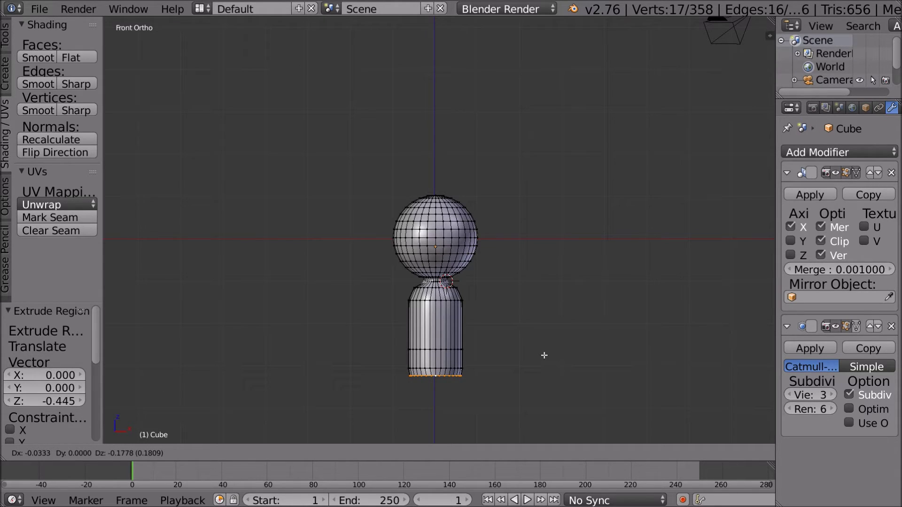
click(544, 356)
key(s)
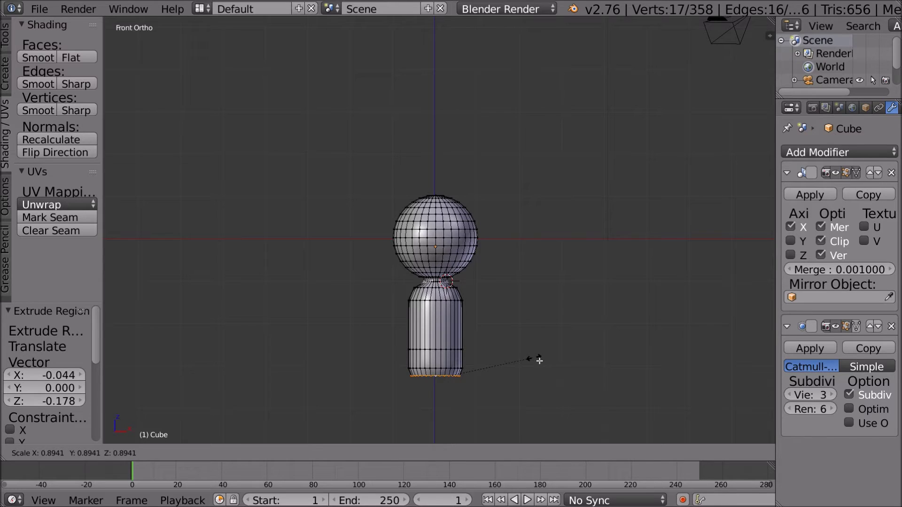
click(539, 361)
key(g)
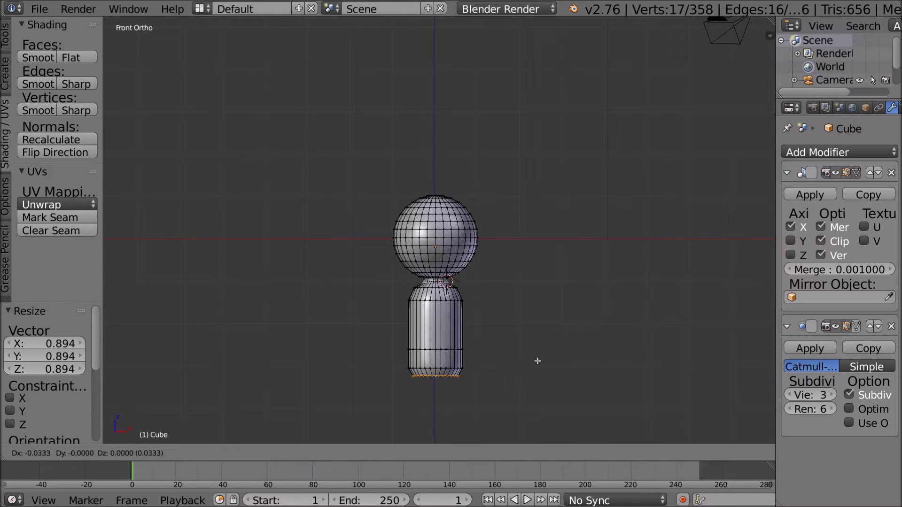
click(540, 374)
- Extrude the bottom rim about 0.275 down along Z and scale the new edge loop by 0.627
mouse_move(540, 374)
middle_down()
mouse_move(517, 302)
mouse_move(537, 380)
middle_up()
key(e)
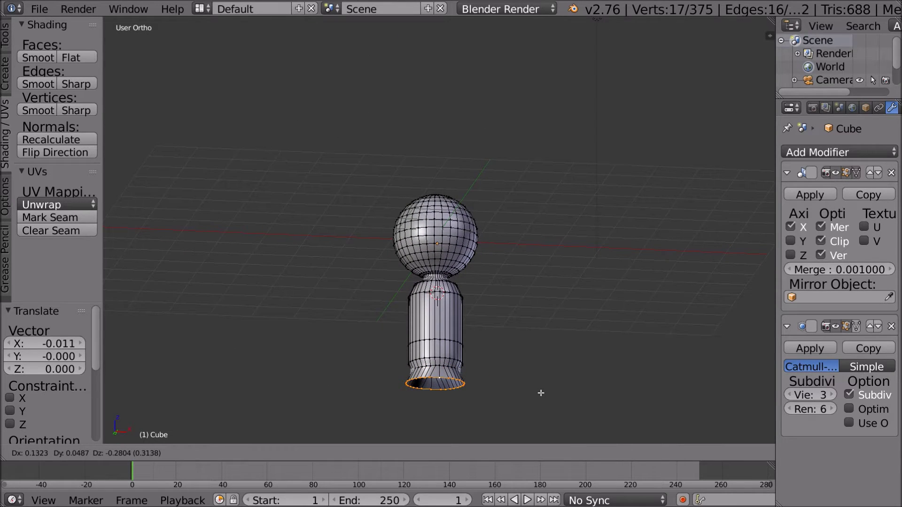
key(z)
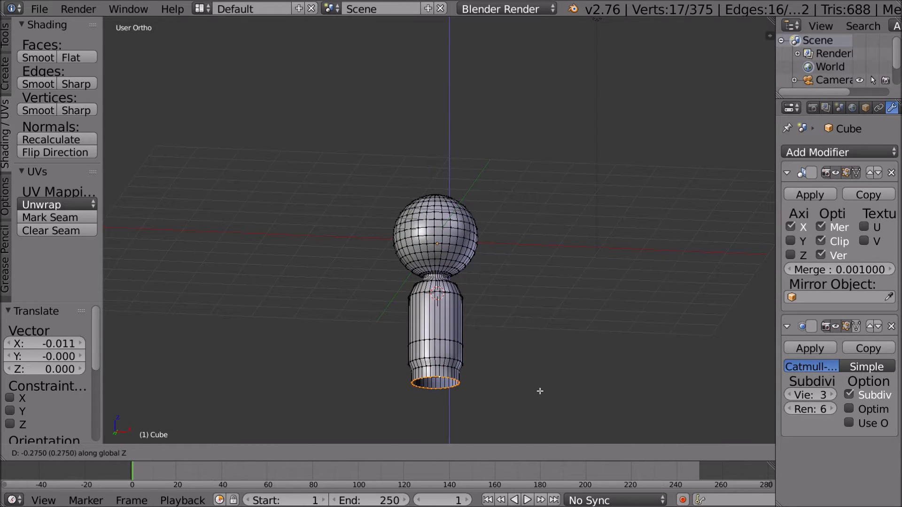
click(539, 391)
key(s)
click(507, 381)
middle_drag(507, 382, 522, 403)
key(e)
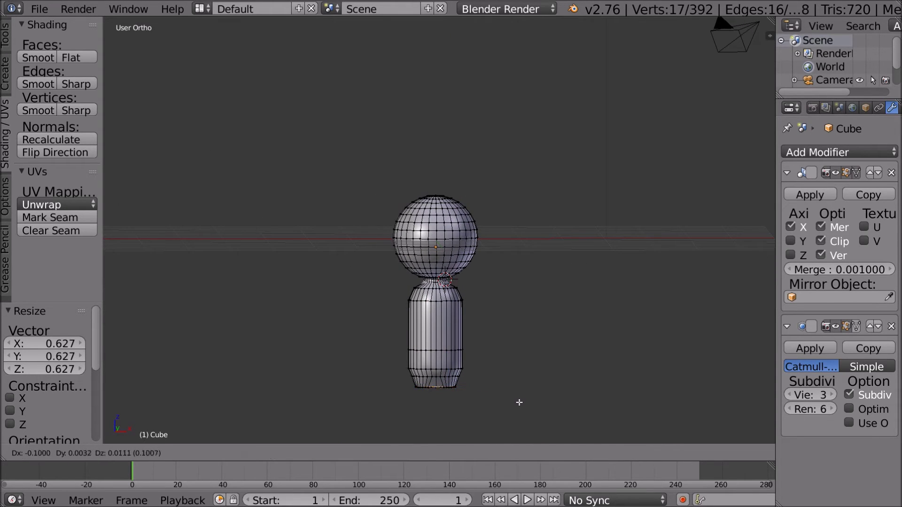
click(520, 403)
key(ctrl+z)
- Move the narrowed bottom rim slightly up, close its opening with a face, and return to Object Mode
key(g)
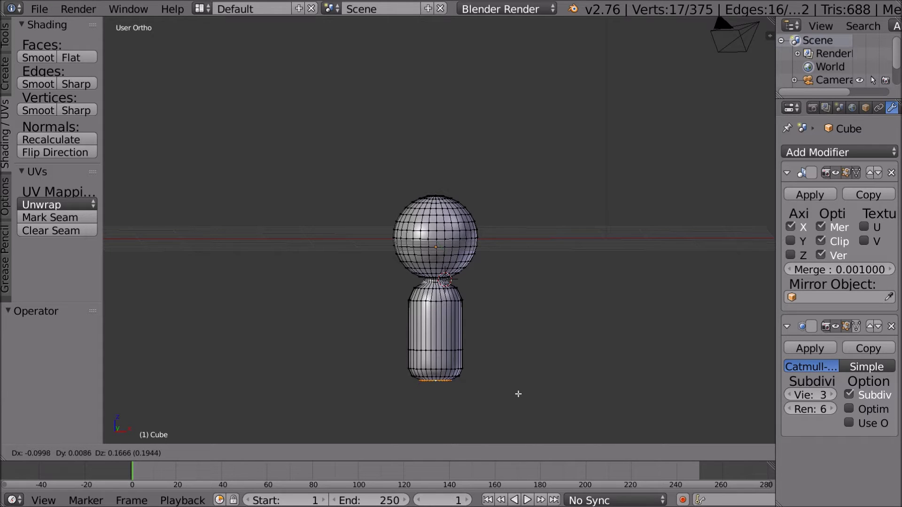
click(503, 362)
middle_drag(503, 362, 334, 375)
key(Tab)
- Examine the smoothed head, neck and closed body from several angles and distances
scroll(528, 360, down, 2)
scroll(521, 356, up, 7)
scroll(507, 357, down, 8)
middle_drag(508, 357, 369, 387)
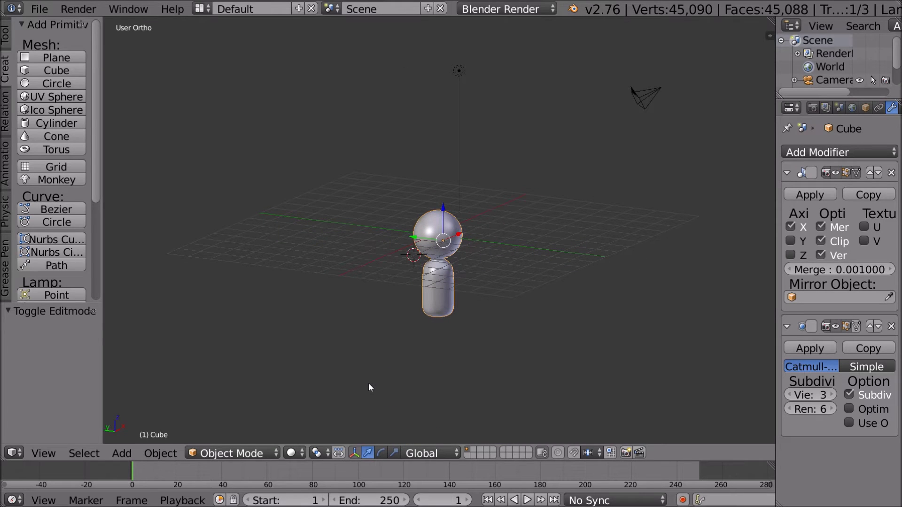
middle_drag(523, 248, 501, 294)
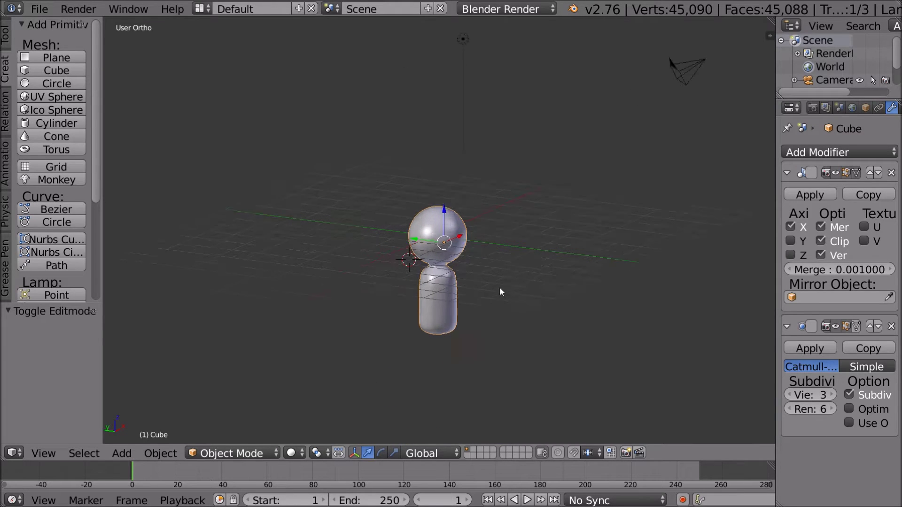
scroll(502, 294, up, 5)
scroll(441, 305, down, 2)
middle_drag(441, 305, 485, 279)
scroll(485, 281, up, 1)
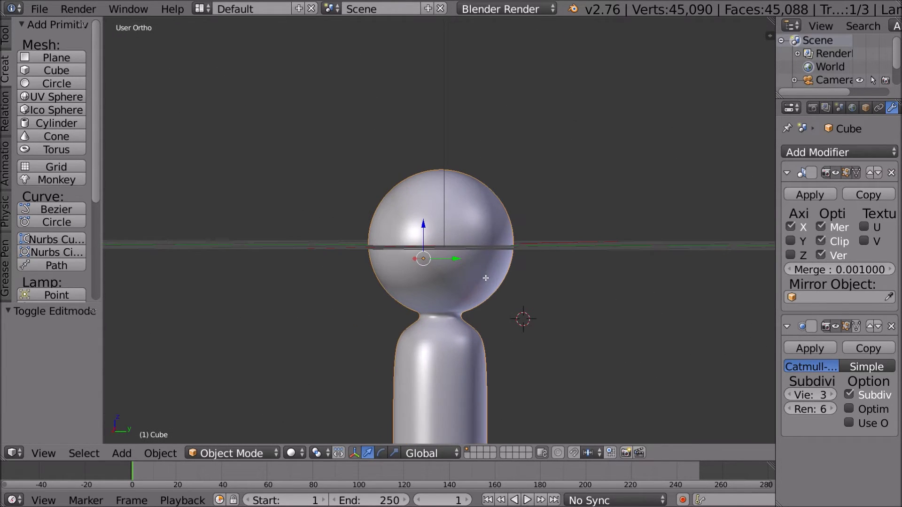
- In Edit Mode, nudge the bottom cap 0.021 along X and -0.032 along Y, and again -0.022 along X and -0.002 along Y
key(Tab)
scroll(413, 268, down, 1)
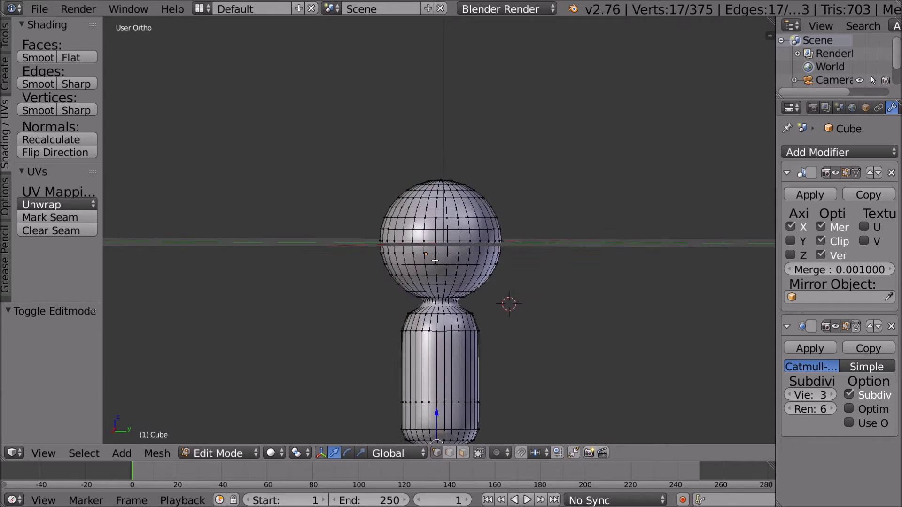
scroll(454, 267, down, 1)
middle_drag(581, 257, 534, 277)
scroll(526, 263, up, 6)
shift+middle_drag(519, 243, 678, 150)
scroll(539, 155, down, 4)
shift+middle_drag(504, 154, 420, 162)
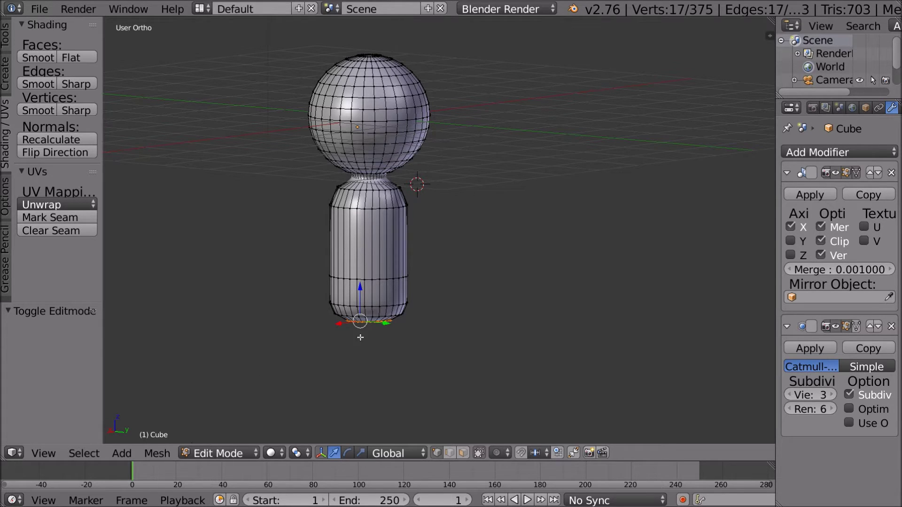
middle_drag(399, 279, 385, 213)
scroll(354, 156, up, 3)
mouse_move(356, 160)
middle_down()
mouse_move(361, 170)
mouse_move(358, 162)
middle_up()
key(g)
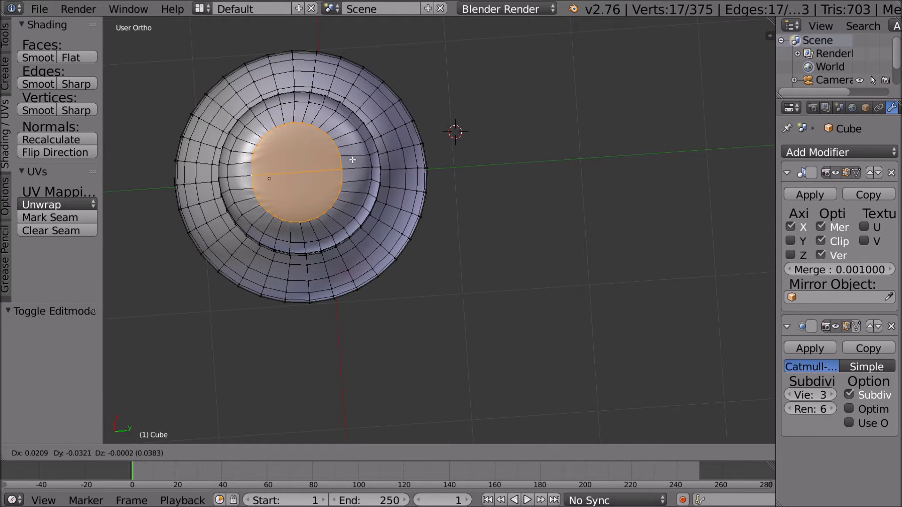
click(352, 160)
key(g)
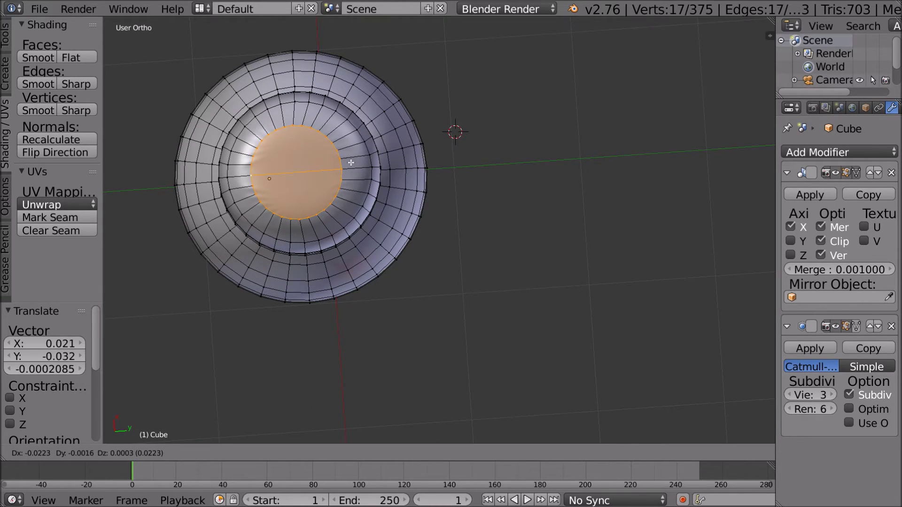
click(433, 154)
- Inspect the closed body from the side and in the Front view
middle_drag(432, 154, 478, 214)
scroll(455, 257, down, 5)
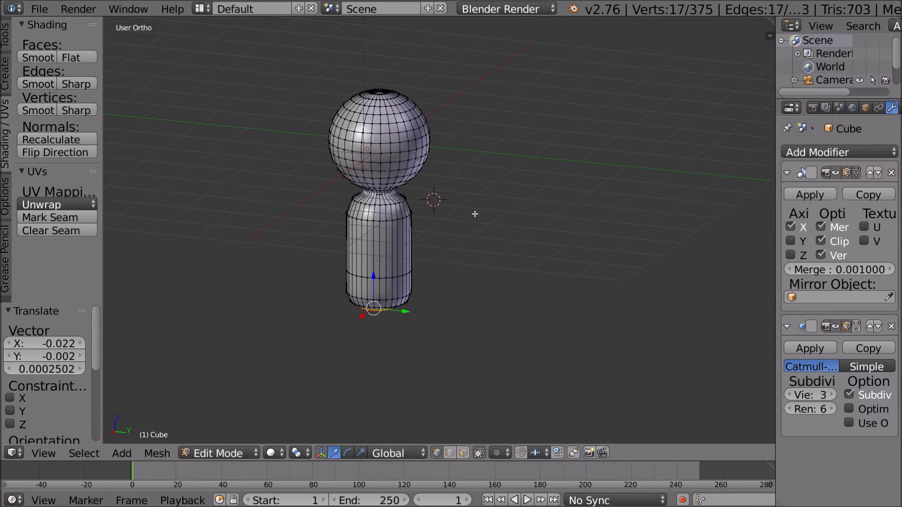
middle_drag(466, 218, 481, 206)
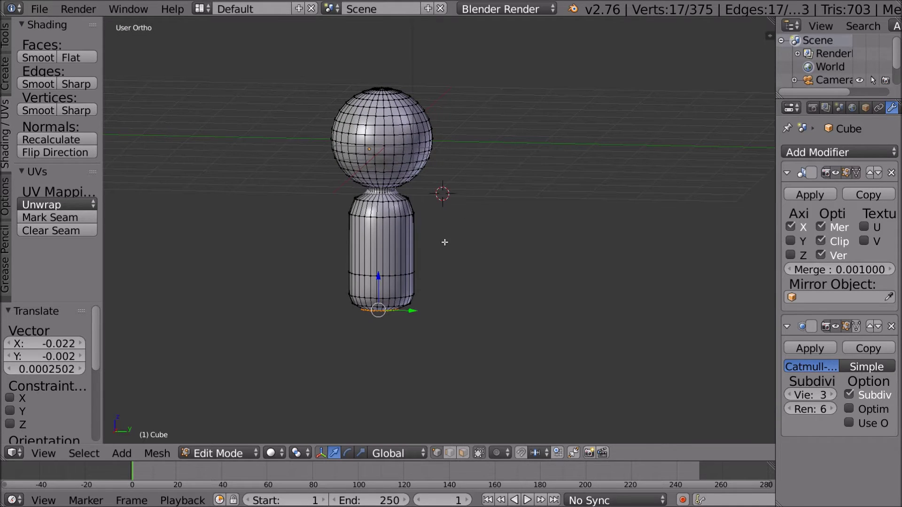
middle_drag(445, 242, 450, 254)
click(43, 453)
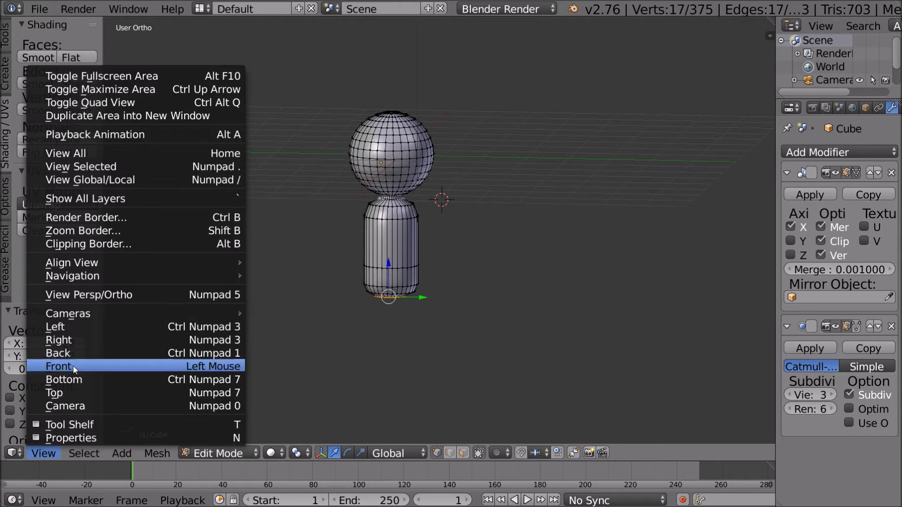
click(58, 366)
scroll(514, 257, up, 3)
scroll(555, 300, up, 1)
shift+middle_drag(555, 300, 415, 296)
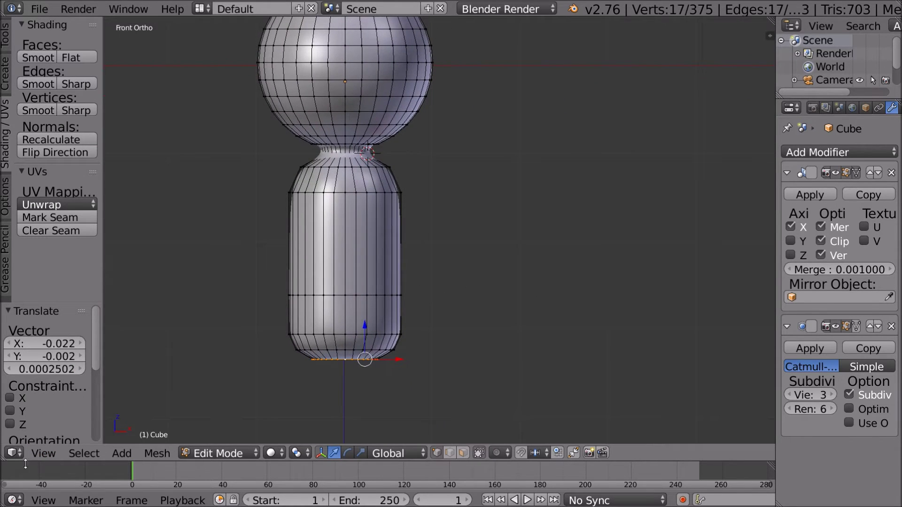
- In the Right view, deselect everything and add six horizontal loop cuts around the long middle section of the body
click(43, 452)
click(93, 347)
scroll(395, 235, up, 2)
shift+middle_drag(299, 214, 431, 236)
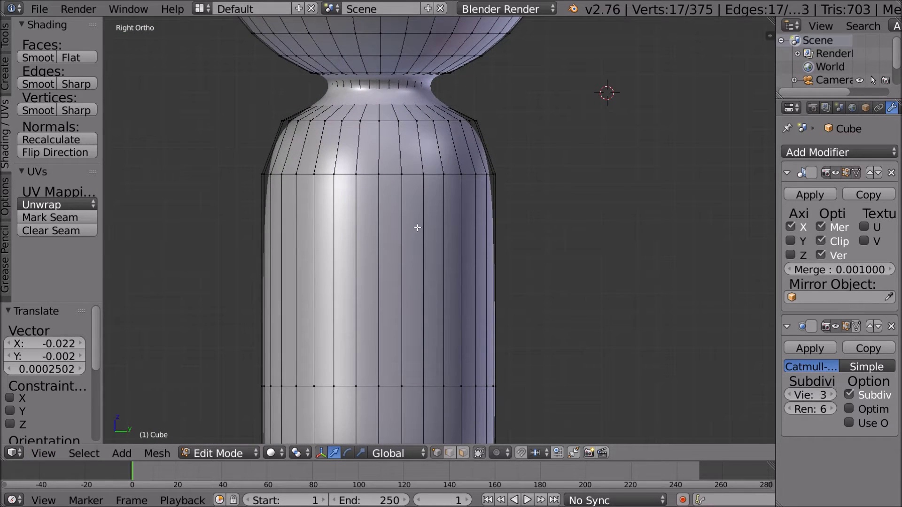
key(a)
scroll(413, 244, down, 7)
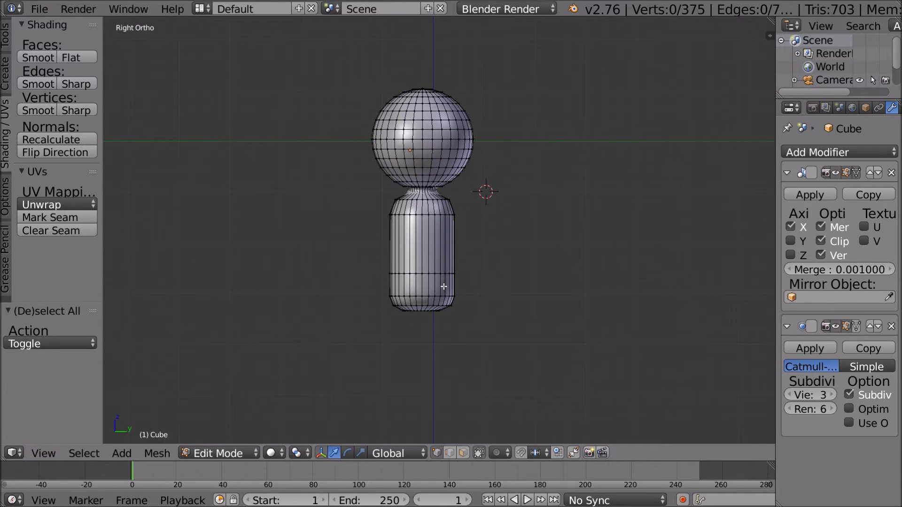
scroll(451, 268, up, 6)
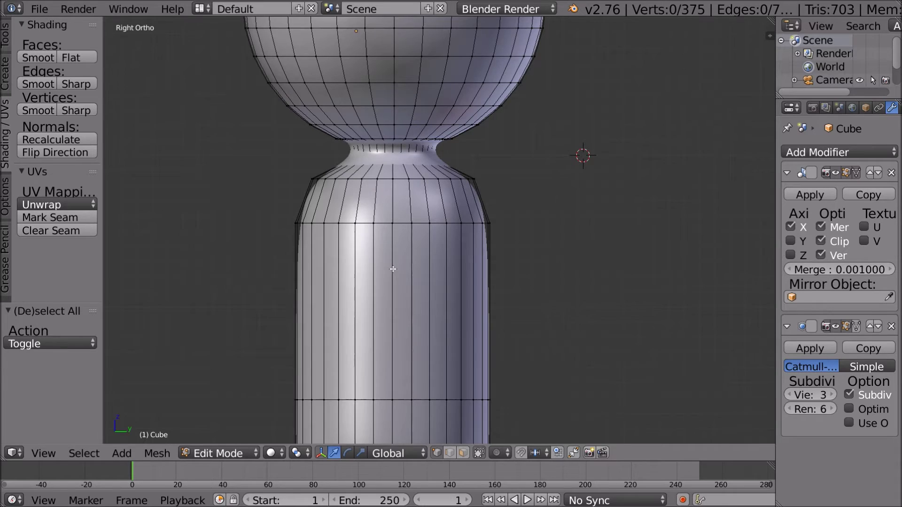
scroll(392, 269, up, 1)
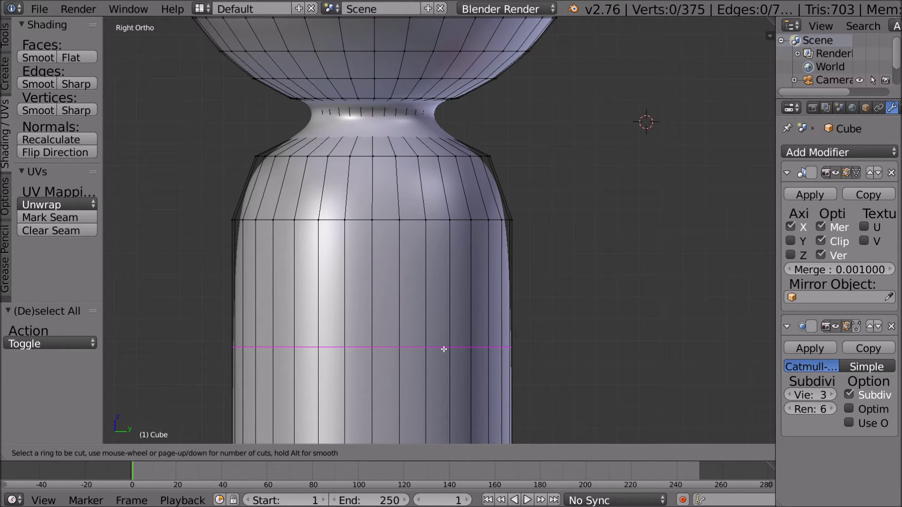
scroll(444, 349, up, 5)
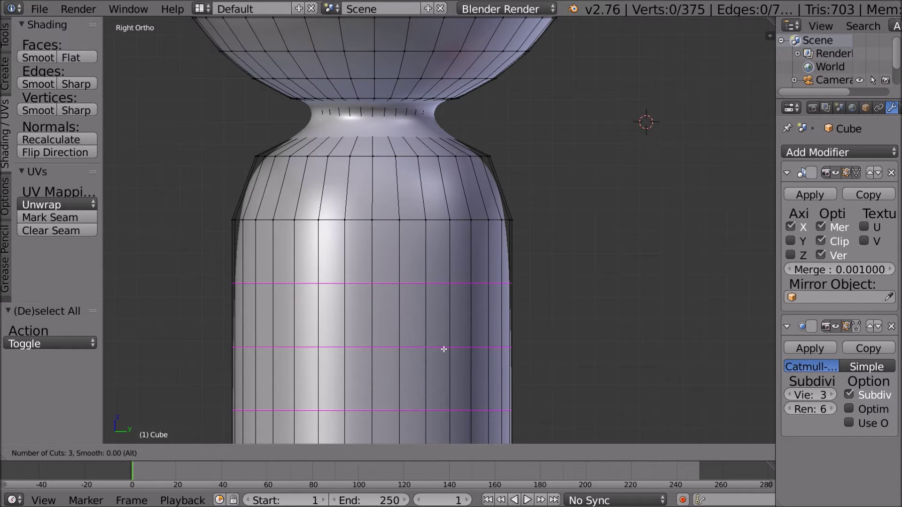
scroll(443, 349, down, 5)
scroll(444, 348, up, 2)
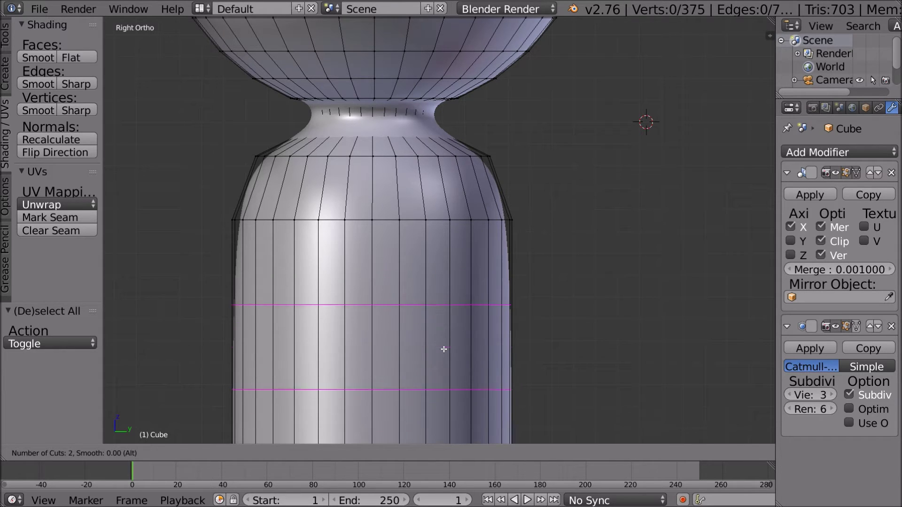
scroll(444, 349, up, 1)
scroll(444, 348, up, 1)
scroll(444, 349, up, 1)
click(444, 349)
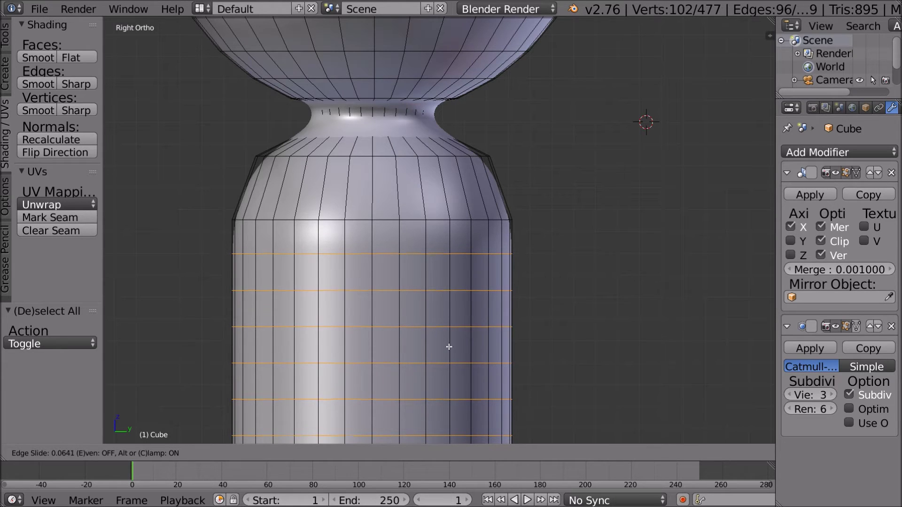
click(476, 335)
shift+middle_drag(489, 268, 507, 138)
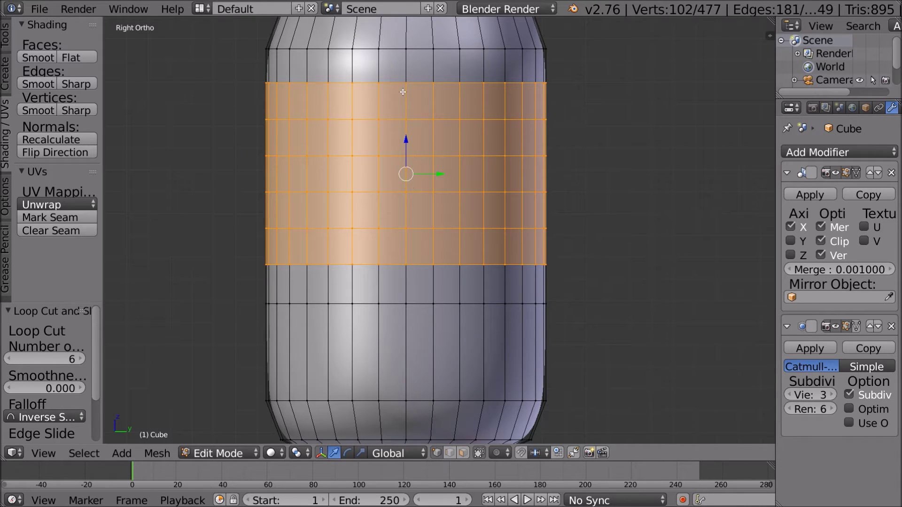
- Add two loop cuts around the sloping shoulder section below the neck, and clear the selection
shift+middle_drag(508, 120, 537, 256)
key(ctrl+r)
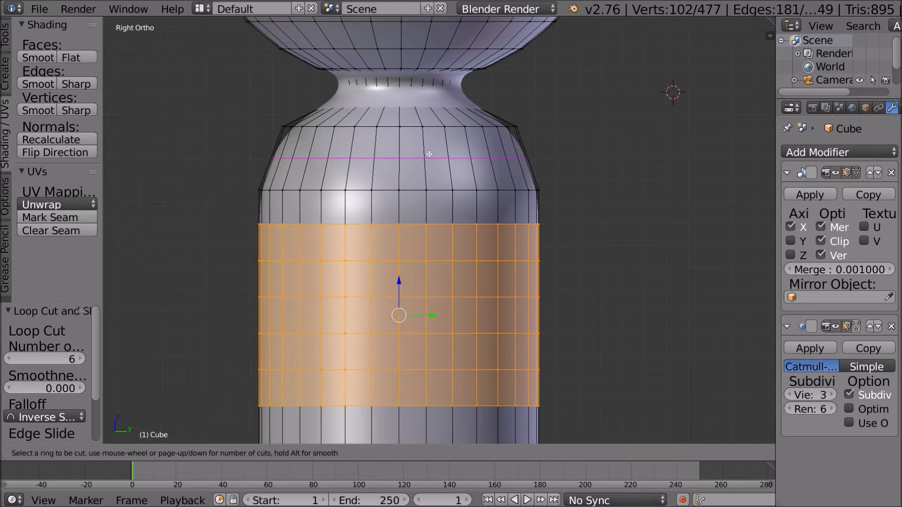
scroll(427, 154, up, 1)
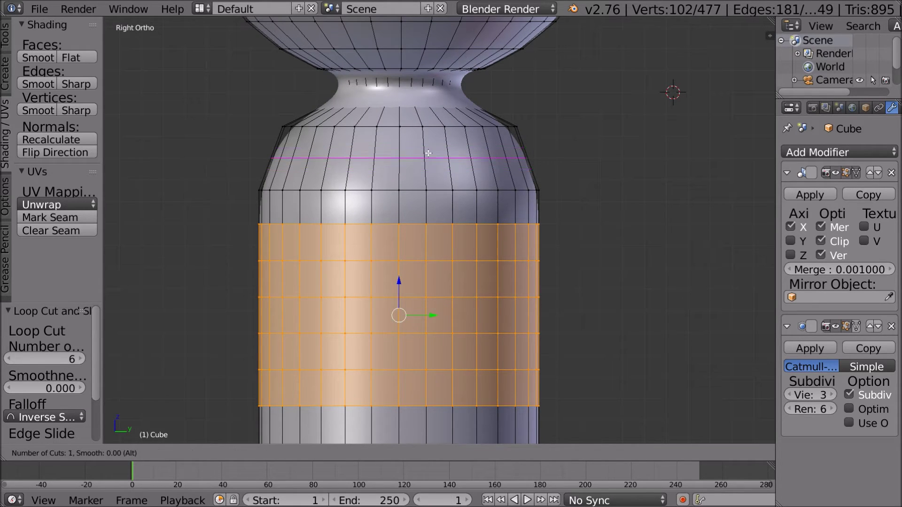
click(427, 153)
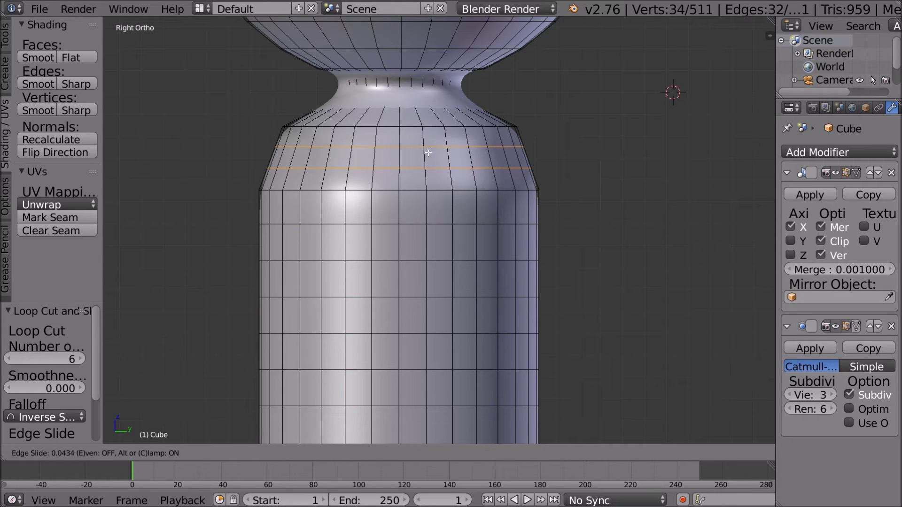
click(425, 155)
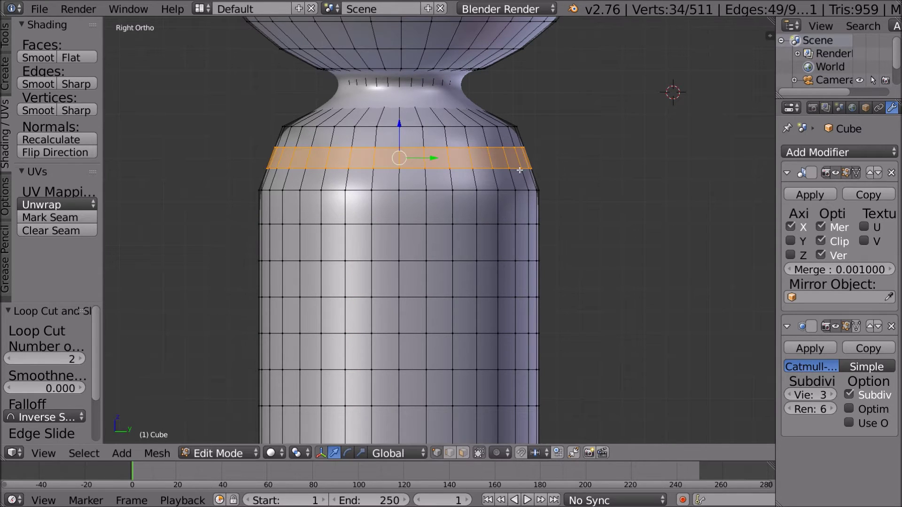
key(a)
- In the Right view, select the vertices outlining a five-by-five-face patch on the upper side of the body
mouse_move(649, 283)
middle_down()
mouse_move(545, 270)
mouse_move(635, 284)
middle_up()
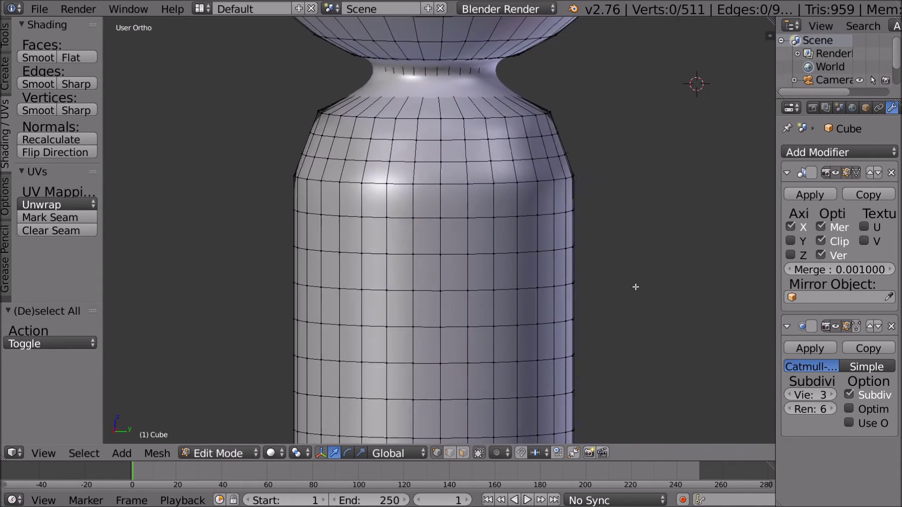
click(49, 446)
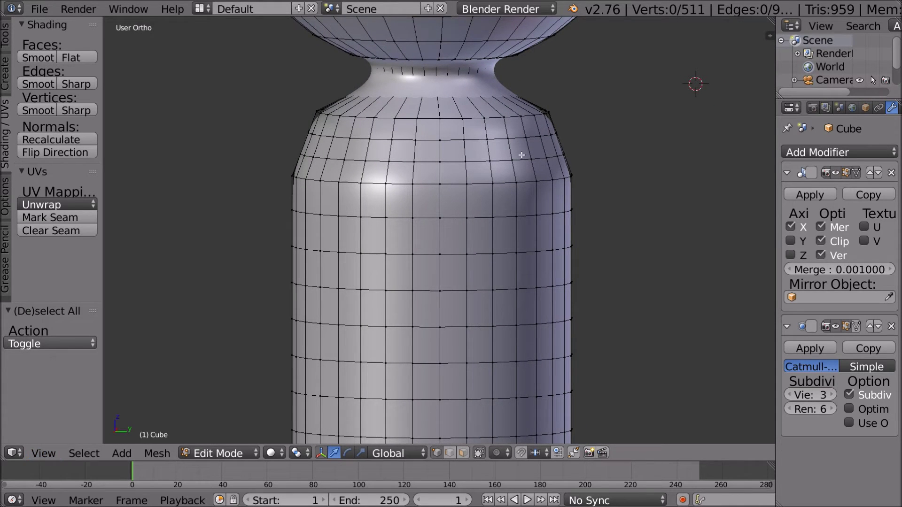
key(KP_3)
right_click(375, 148)
shift+right_click(374, 169)
shift+right_click(372, 190)
shift+right_click(371, 225)
shift+right_click(371, 261)
shift+right_click(399, 261)
shift+right_click(426, 261)
key(ctrl+z)
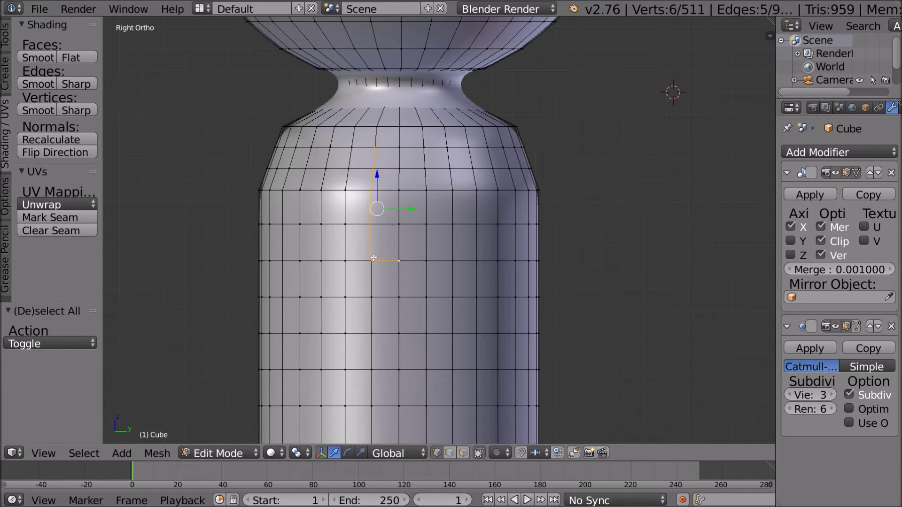
shift+right_click(426, 261)
shift+right_click(453, 260)
shift+right_click(491, 261)
shift+right_click(500, 245)
shift+right_click(500, 221)
shift+right_click(498, 193)
shift+right_click(489, 148)
shift+right_click(484, 128)
shift+right_click(483, 127)
shift+right_click(465, 127)
shift+right_click(444, 127)
shift+right_click(422, 127)
shift+right_click(400, 126)
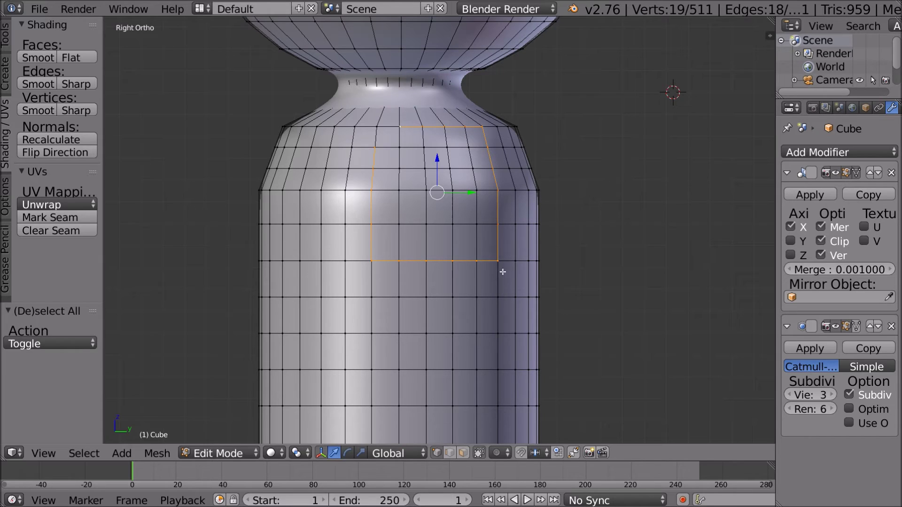
- Add the vertices inside the outlined patch to the selection and delete the patch with the Only Faces option
shift+right_click(475, 225)
shift+right_click(454, 225)
shift+right_click(454, 188)
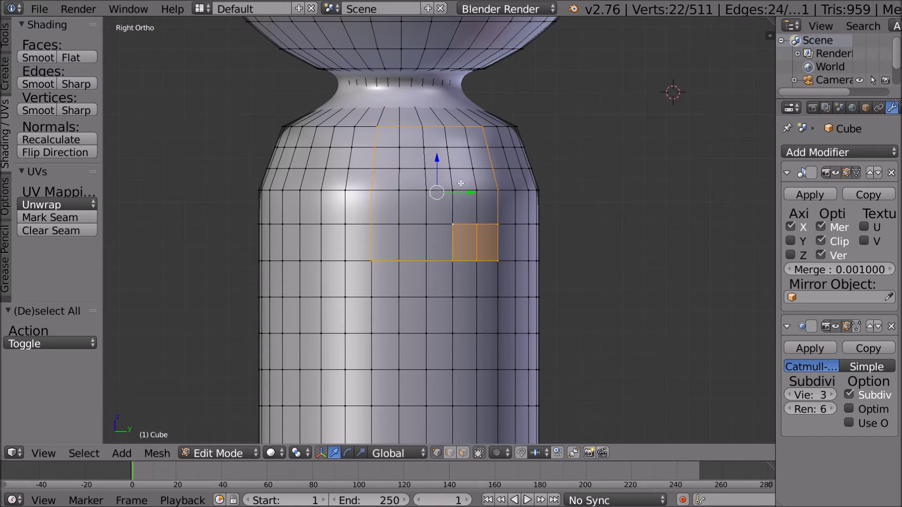
shift+right_click(476, 189)
key(b)
drag(383, 133, 482, 251)
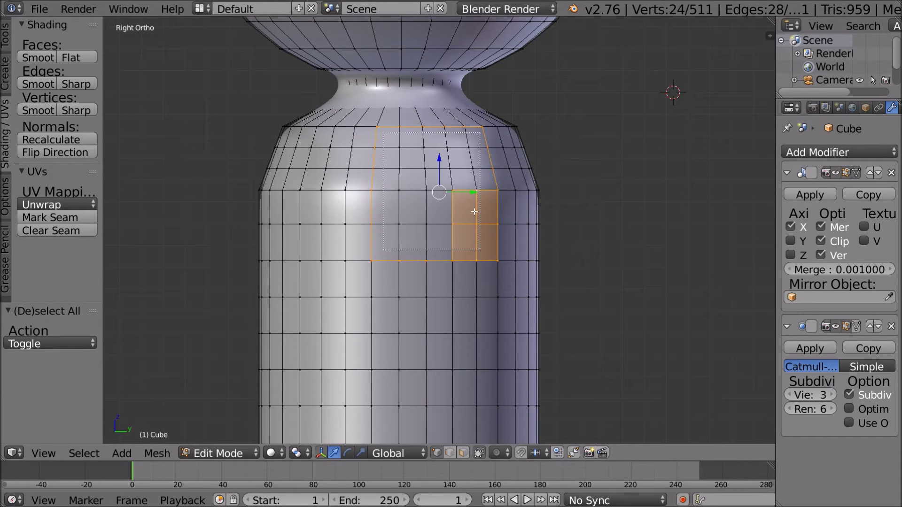
drag(474, 212, 479, 250)
scroll(464, 161, down, 7)
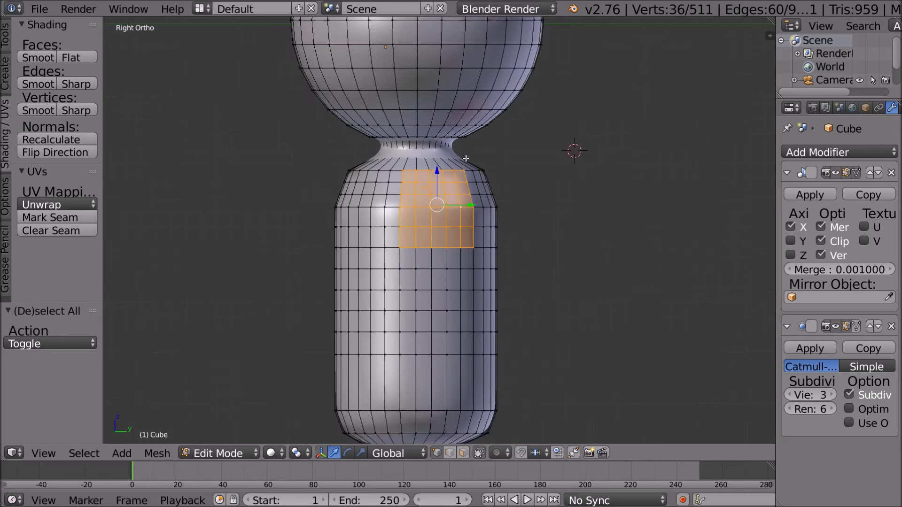
scroll(464, 161, up, 6)
scroll(464, 161, up, 1)
key(x)
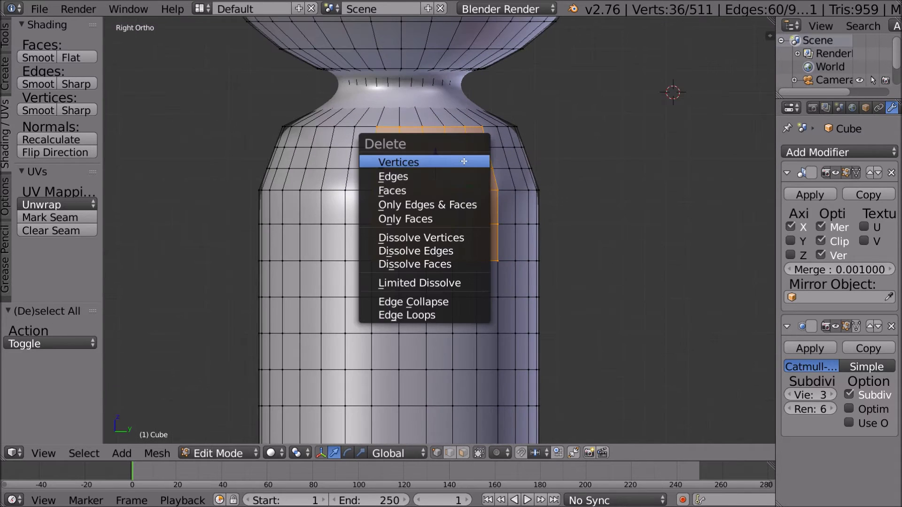
click(459, 208)
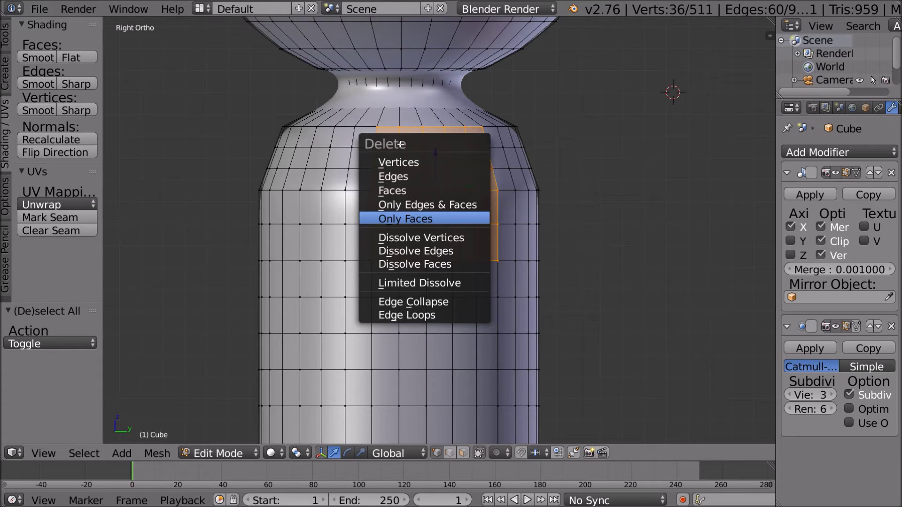
key(Return)
- Select the 16 leftover vertices inside the side opening and delete them with the Vertices option
mouse_move(455, 168)
middle_down()
mouse_move(497, 175)
mouse_move(459, 169)
middle_up()
click(43, 454)
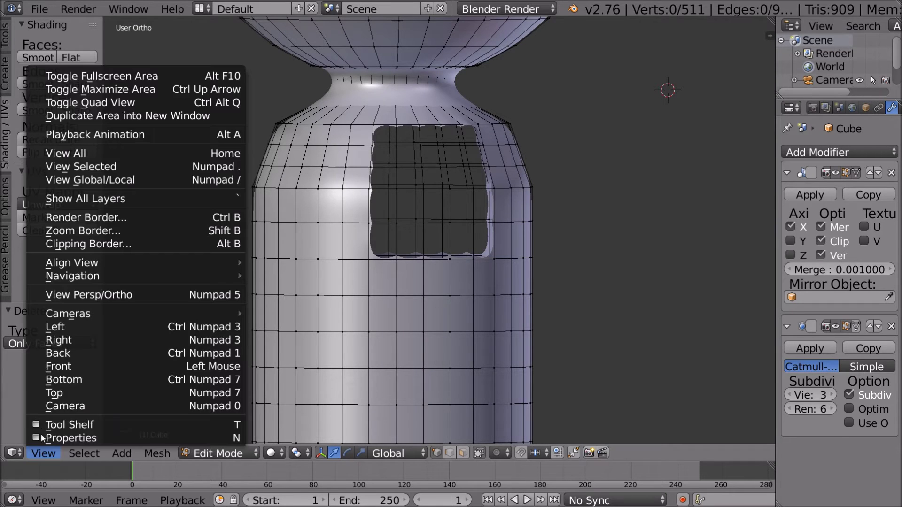
click(76, 340)
key(b)
drag(388, 143, 473, 179)
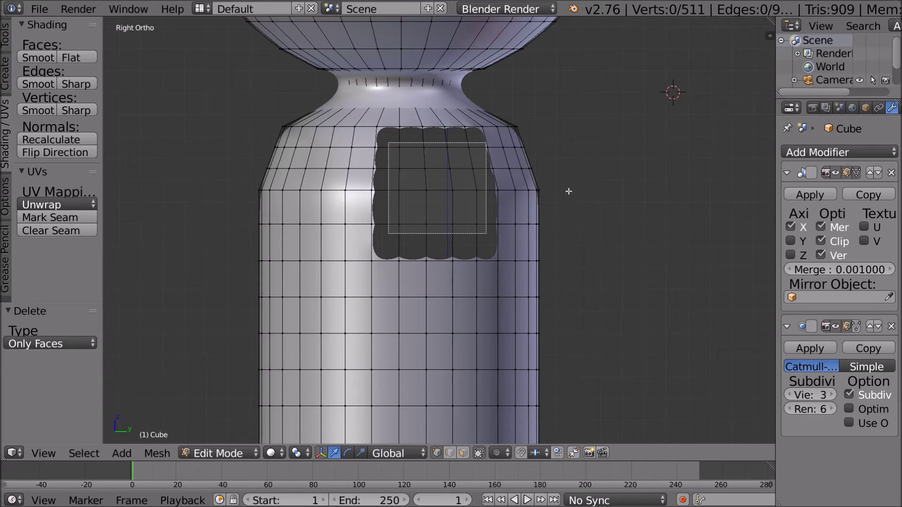
mouse_move(495, 217)
middle_down()
mouse_move(393, 225)
mouse_move(458, 211)
mouse_move(521, 225)
mouse_move(498, 221)
mouse_move(571, 221)
mouse_move(483, 227)
middle_up()
scroll(483, 227, up, 1)
click(44, 455)
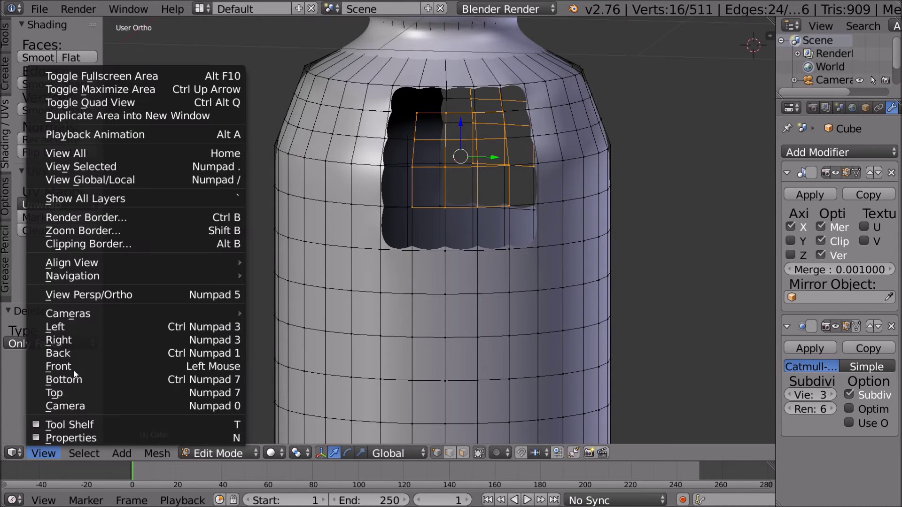
click(80, 338)
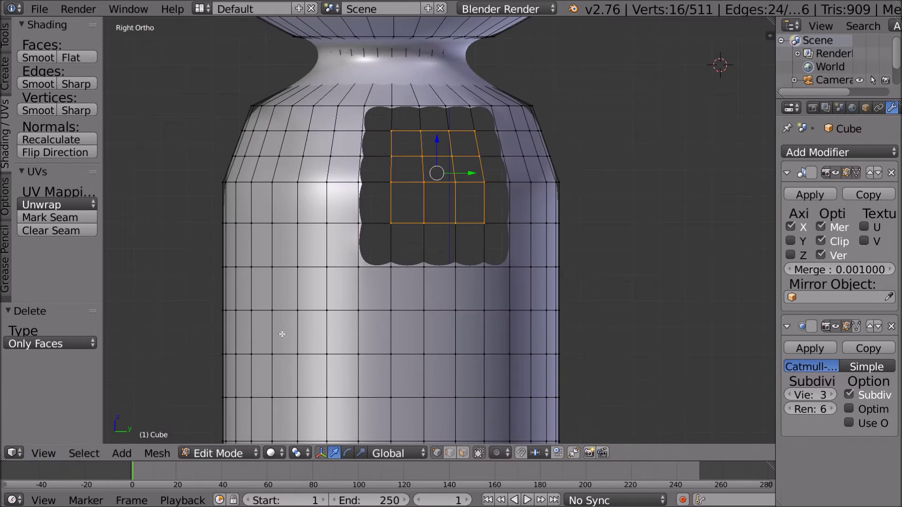
key(x)
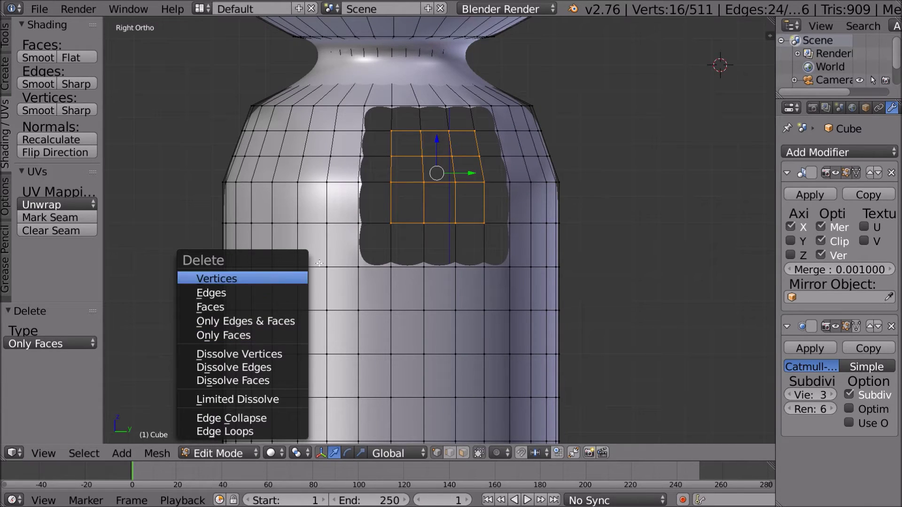
key(Return)
- In the Front view with wireframe shading, box-select all vertices of the body below the neck
middle_drag(472, 187, 588, 206)
scroll(552, 194, down, 4)
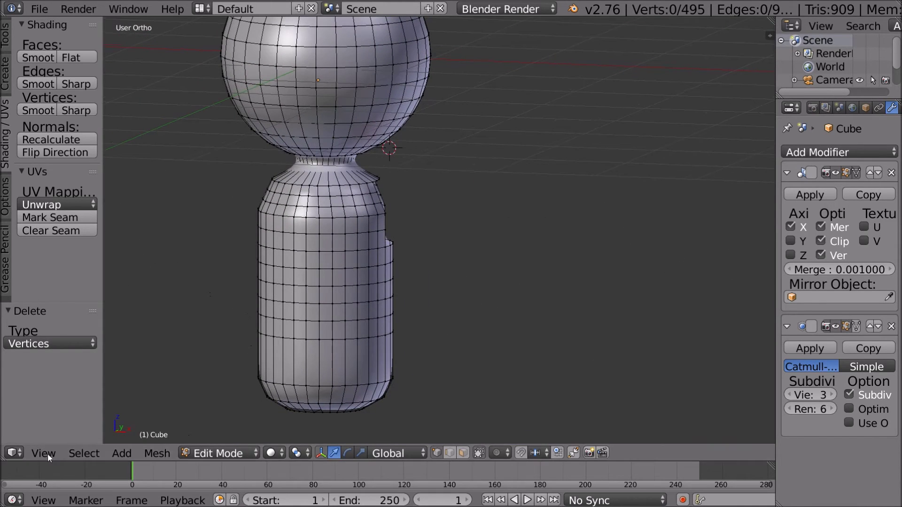
click(43, 453)
click(84, 366)
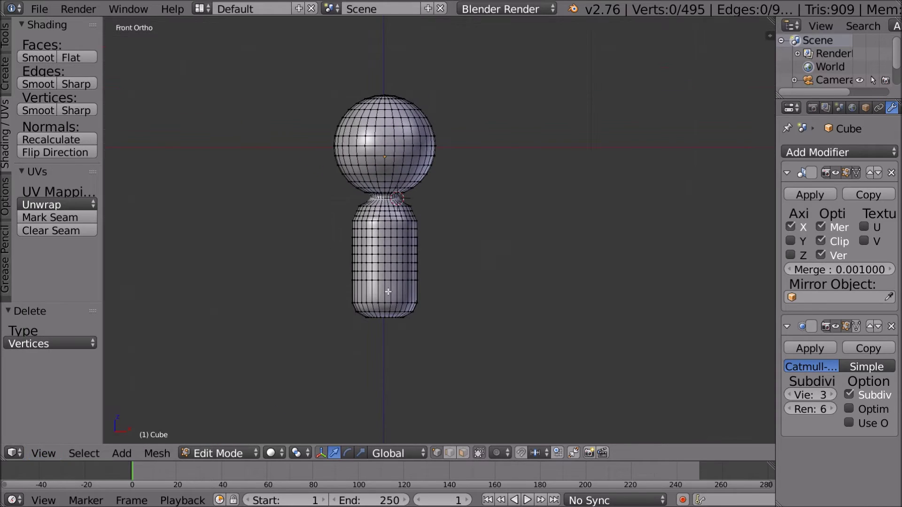
scroll(453, 294, up, 1)
scroll(432, 303, up, 1)
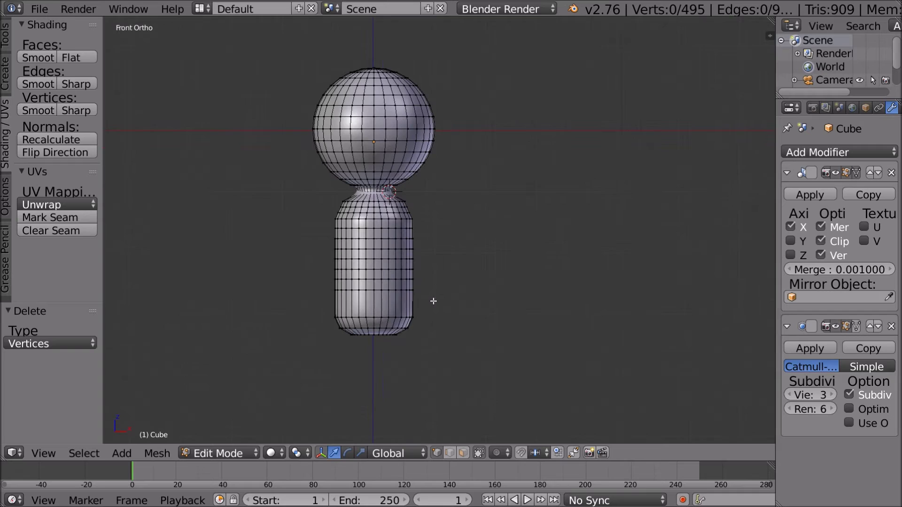
key(z)
scroll(433, 301, up, 1)
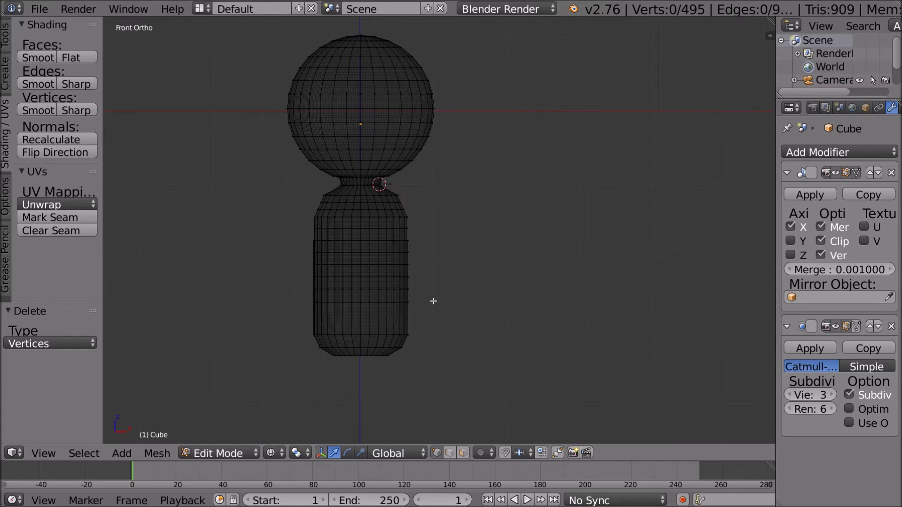
scroll(408, 302, up, 1)
key(b)
drag(226, 182, 537, 397)
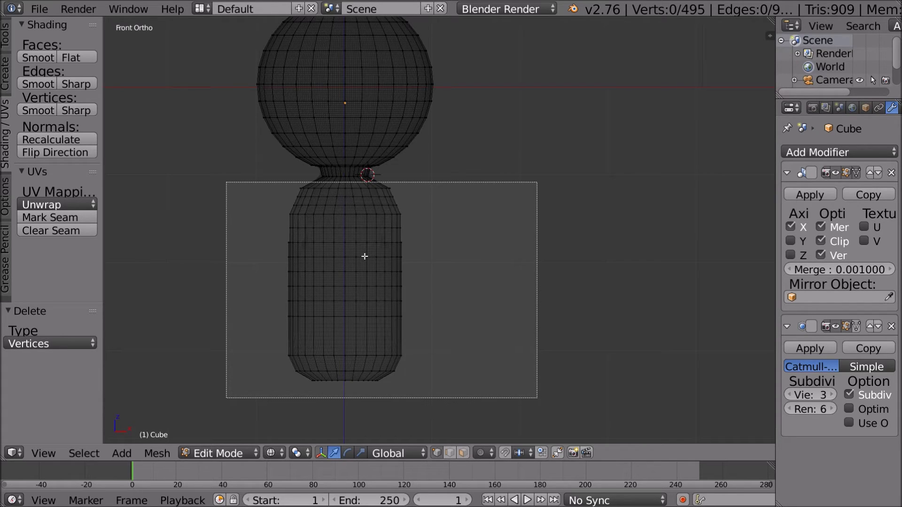
drag(361, 252, 361, 253)
- Assign Q as the shortcut for the Smooth command and use it to smooth the selected body vertices
key(w)
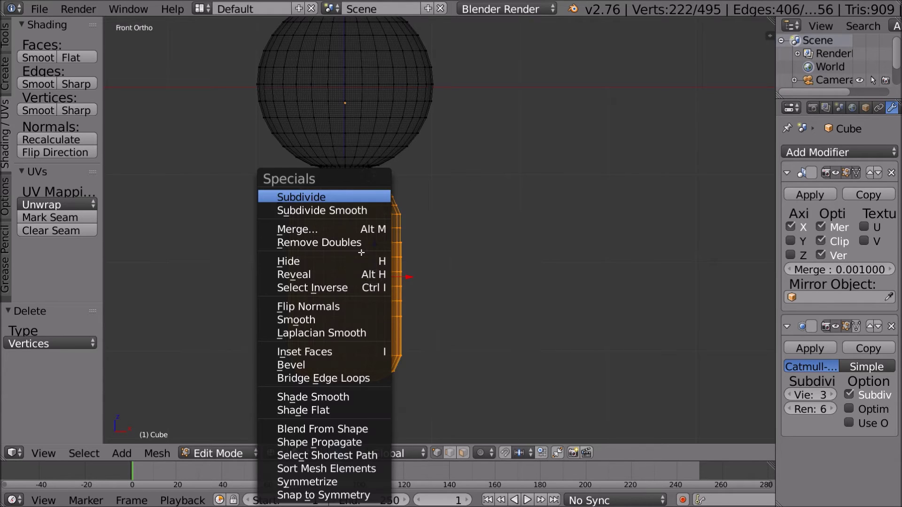
right_click(348, 319)
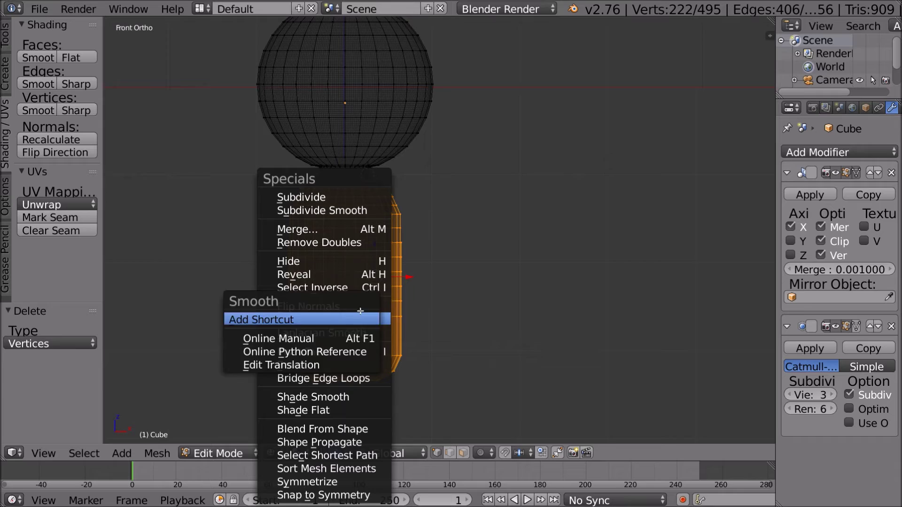
click(360, 317)
key(q)
click(458, 293)
key(q)
key(q)
- Return to Object Mode with solid shading and examine the opening in the side of the body up close
key(Tab)
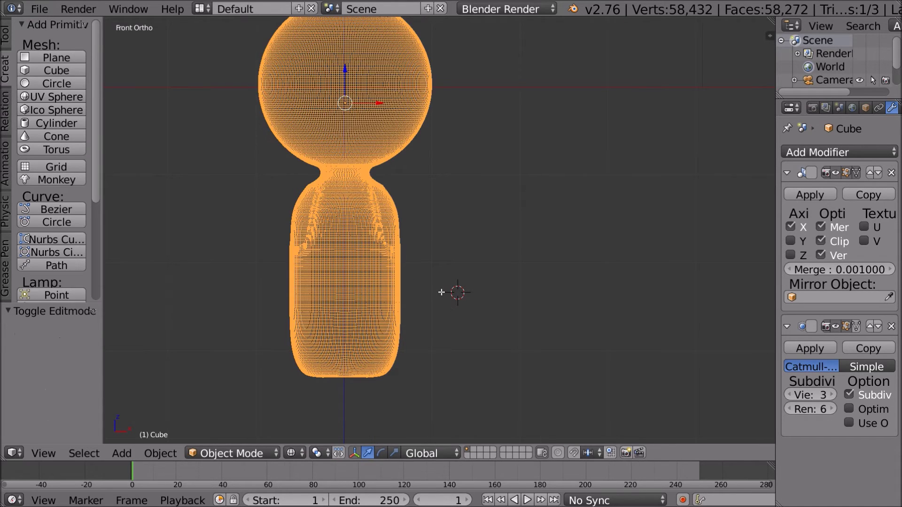
key(Tab)
key(z)
scroll(481, 279, up, 1)
middle_drag(589, 251, 497, 260)
key(Tab)
scroll(497, 258, up, 3)
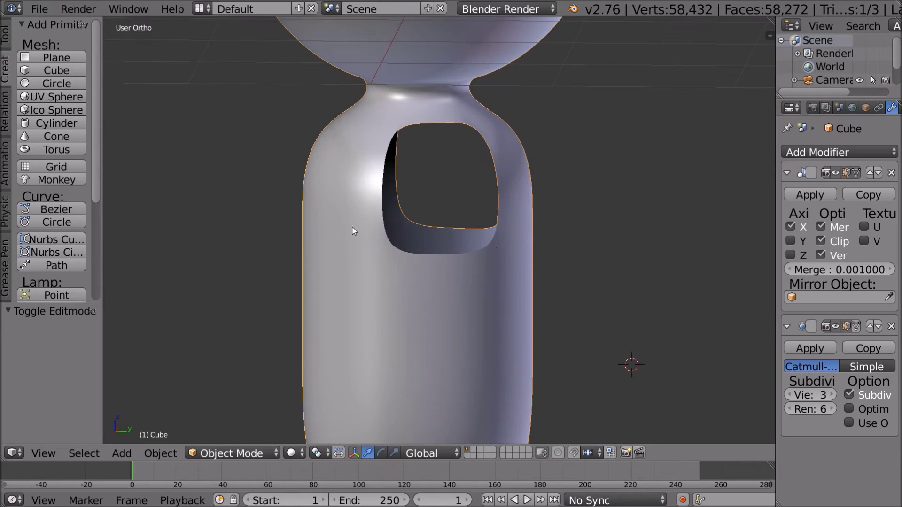
- Enter Edit Mode and align the view to Bottom to work on the base of the body
scroll(412, 206, down, 3)
middle_drag(412, 206, 562, 206)
scroll(469, 207, up, 2)
key(Tab)
middle_drag(393, 209, 472, 206)
middle_drag(528, 244, 563, 192)
scroll(277, 168, up, 1)
scroll(244, 191, up, 1)
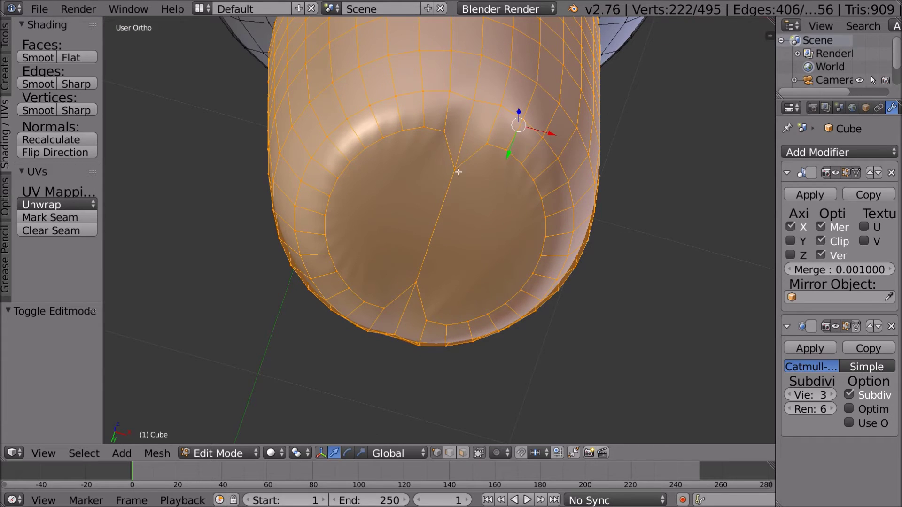
click(44, 452)
click(67, 373)
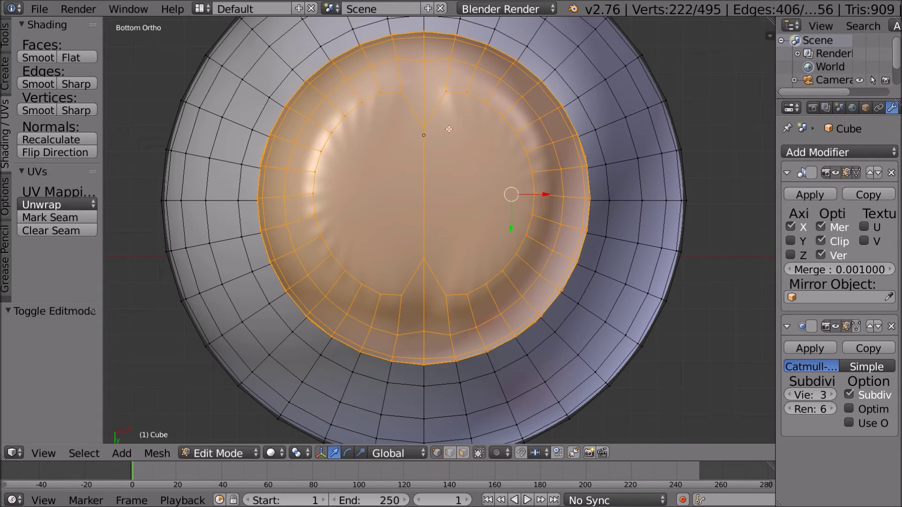
- Move the inward-bent centre vertex and its neighbour at the rear end of the base's inner ring outward onto the circle
right_drag(446, 127, 447, 91)
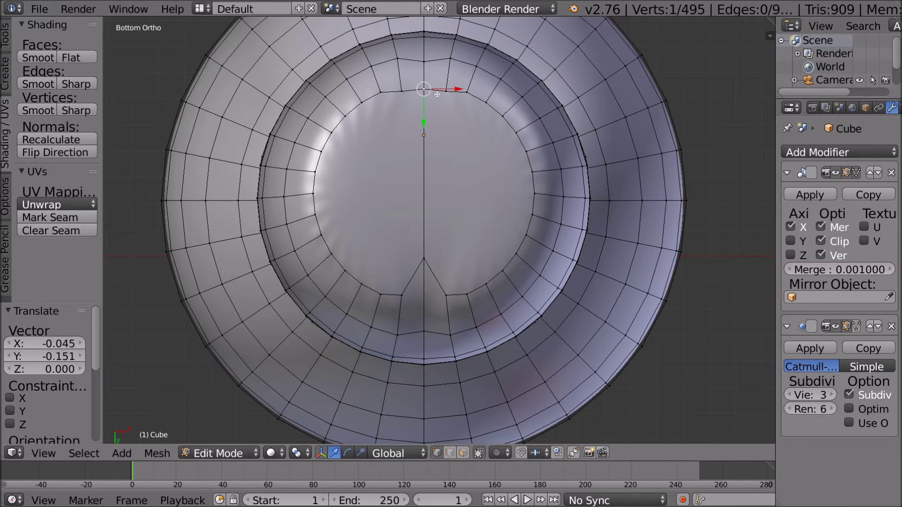
right_click(447, 91)
shift+right_click(429, 89)
key(g)
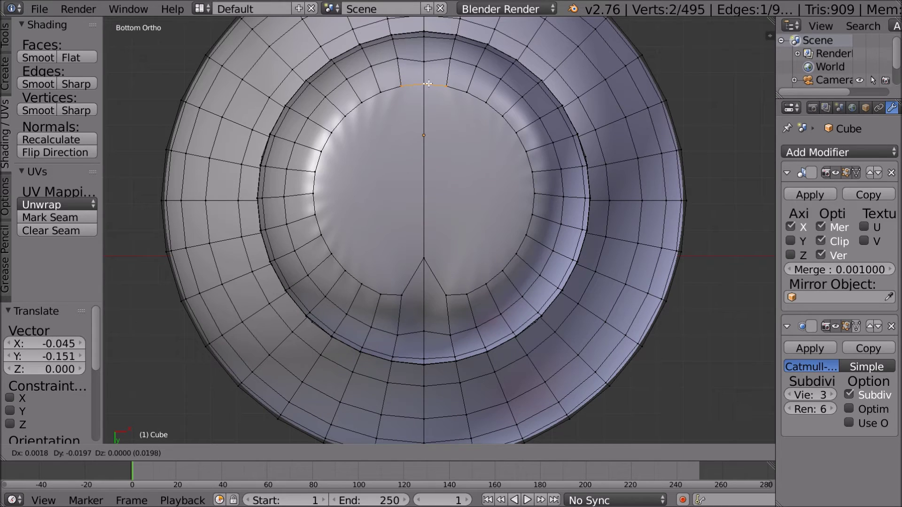
click(442, 301)
- At the opposite end of the inner ring, move the centre vertex and the adjacent vertex onto the circular outline
right_click(421, 259)
shift+right_click(427, 283)
key(g)
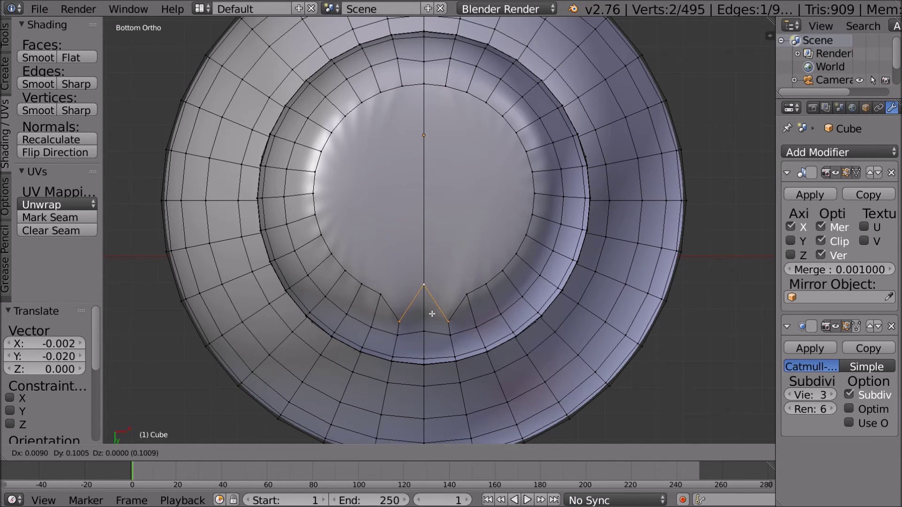
click(423, 296)
right_click(424, 301)
key(g)
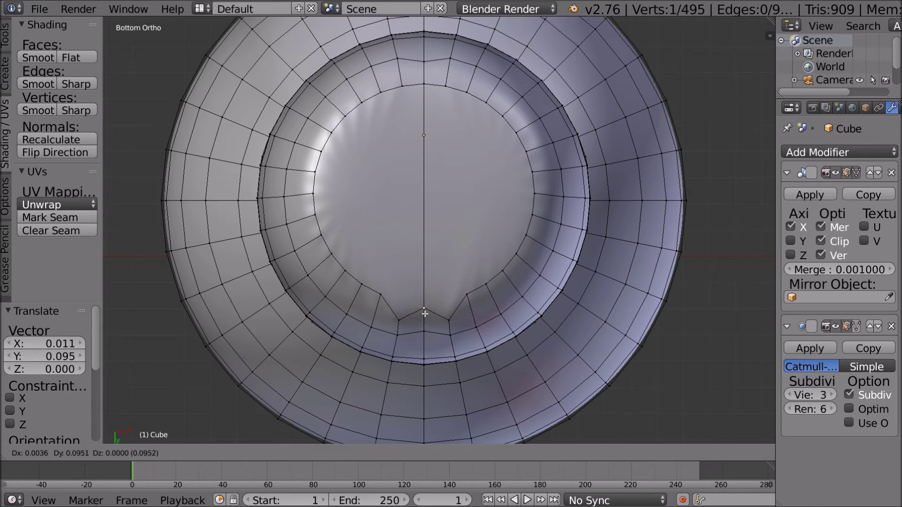
click(442, 317)
right_click(449, 318)
key(g)
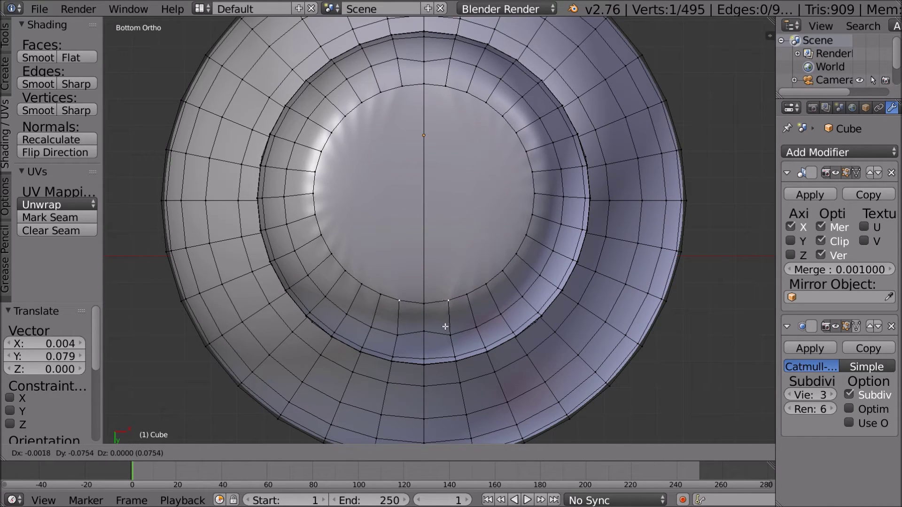
click(427, 329)
- Move the centre vertices at both ends of the next ring outward to even out its curve
right_click(424, 332)
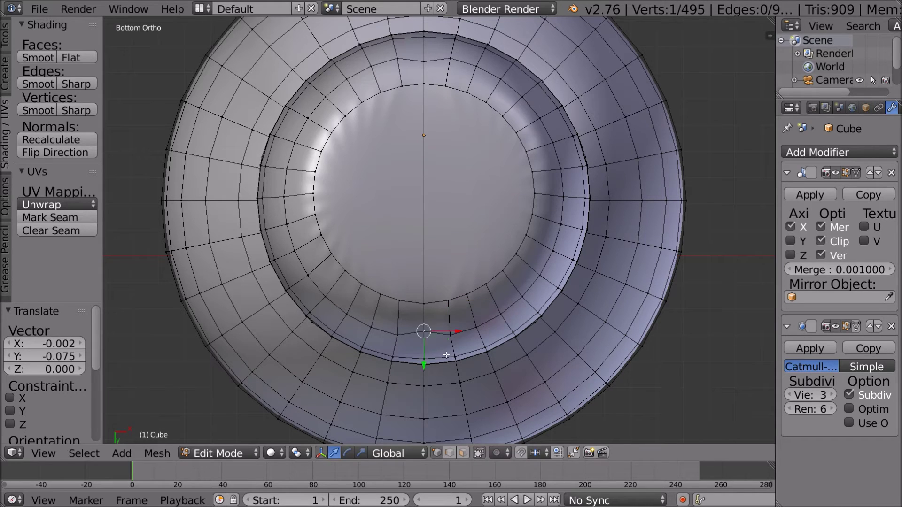
key(g)
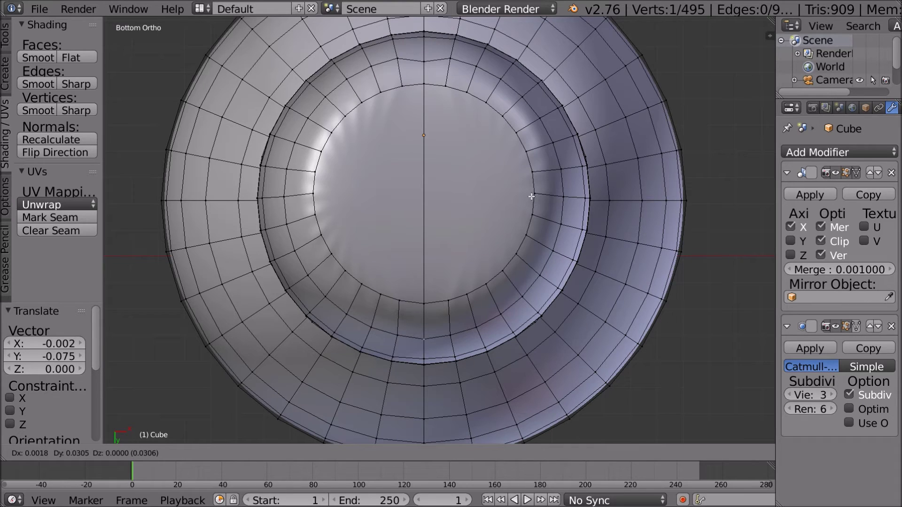
click(430, 44)
right_click(423, 59)
key(g)
click(425, 56)
- Return to Object Mode and examine the figure from the front and around its side opening
scroll(585, 164, down, 8)
middle_drag(587, 172, 218, 255)
key(Tab)
key(KP_1)
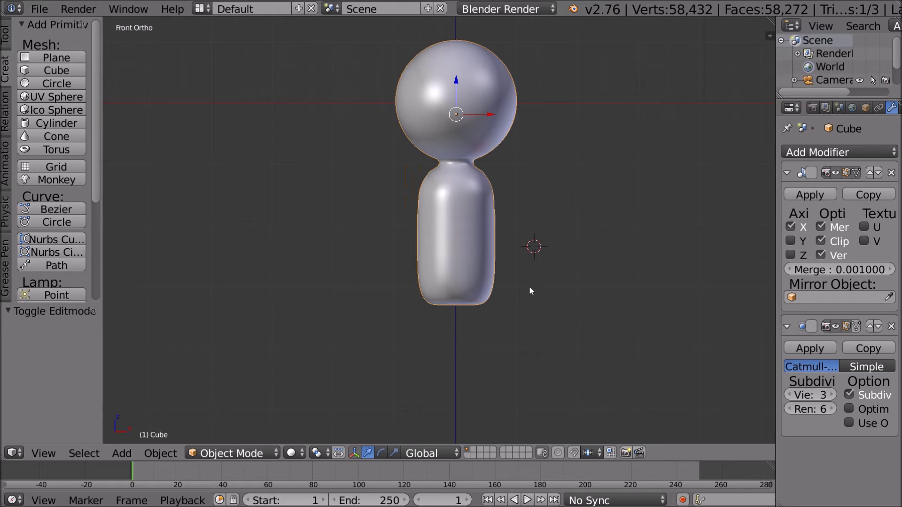
middle_drag(528, 272, 324, 269)
scroll(517, 215, up, 4)
middle_drag(516, 214, 472, 173)
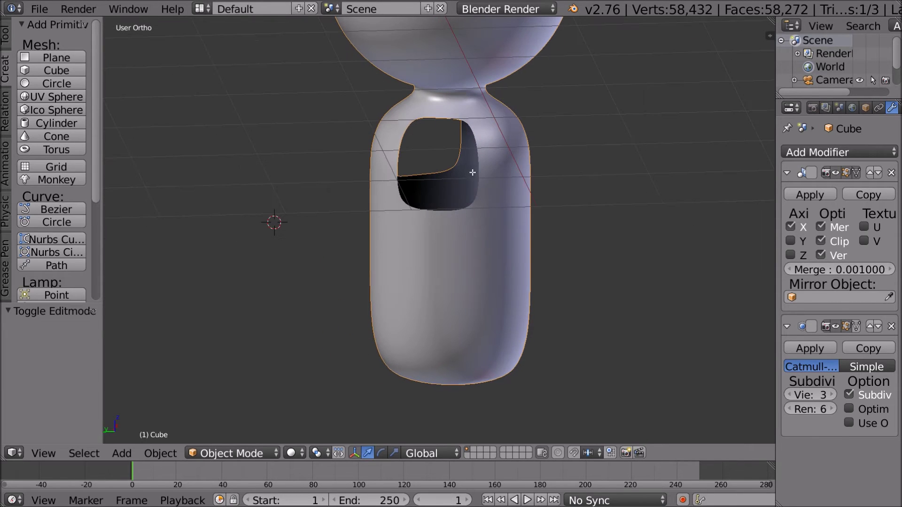
- In Edit Mode, select the complete vertex loop along the edge of the side opening
key(Tab)
right_click(458, 212)
shift+right_click(444, 211)
right_click(451, 207)
alt+right_click(450, 210)
scroll(496, 181, up, 1)
middle_drag(495, 181, 370, 145)
scroll(469, 146, down, 5)
middle_drag(529, 169, 676, 178)
scroll(451, 198, up, 5)
middle_drag(462, 178, 496, 155)
scroll(528, 183, down, 3)
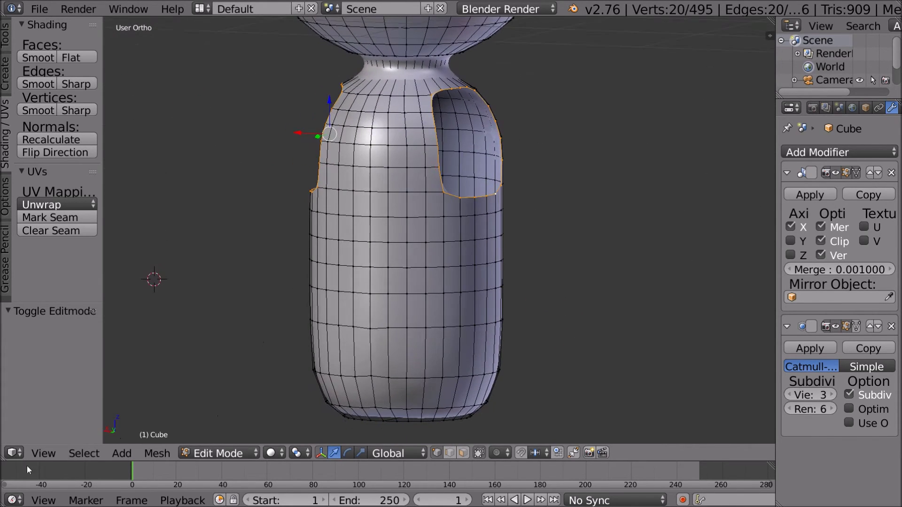
- In the Right view, box-select the vertices surrounding the side opening to add them to the selection
click(45, 453)
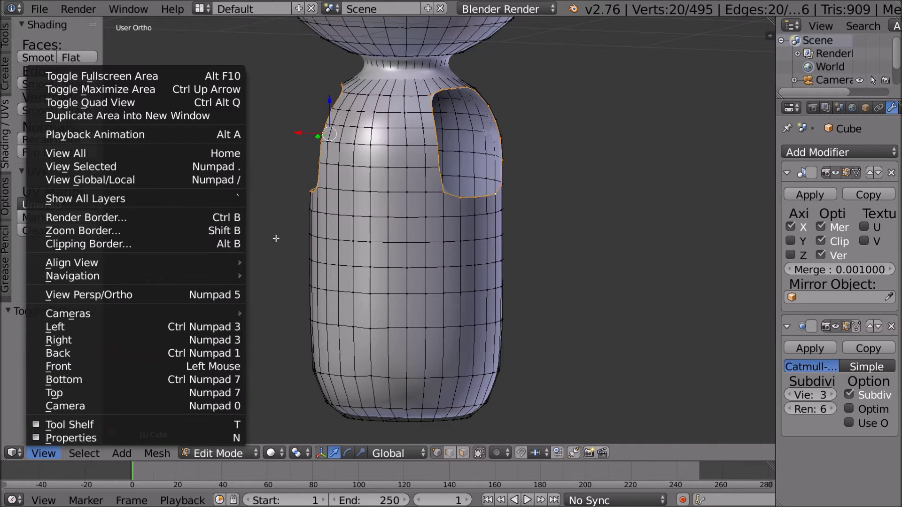
click(44, 453)
click(79, 366)
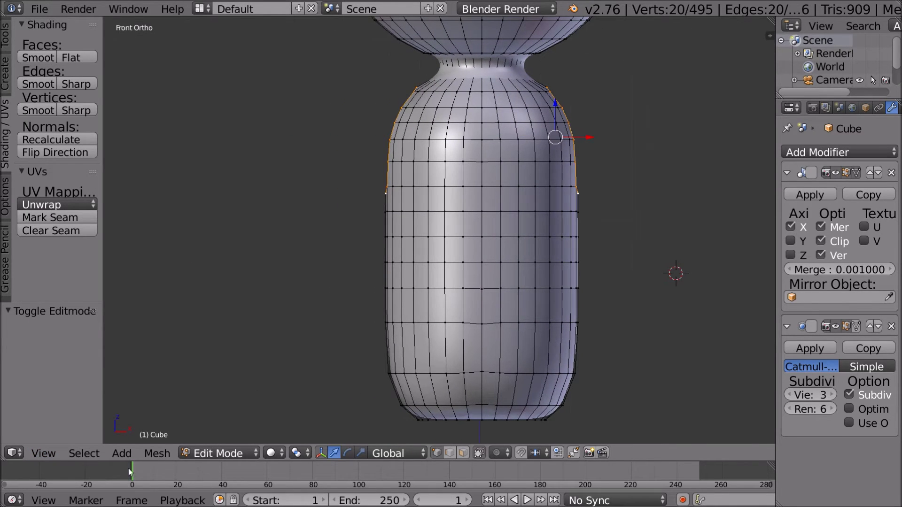
click(41, 454)
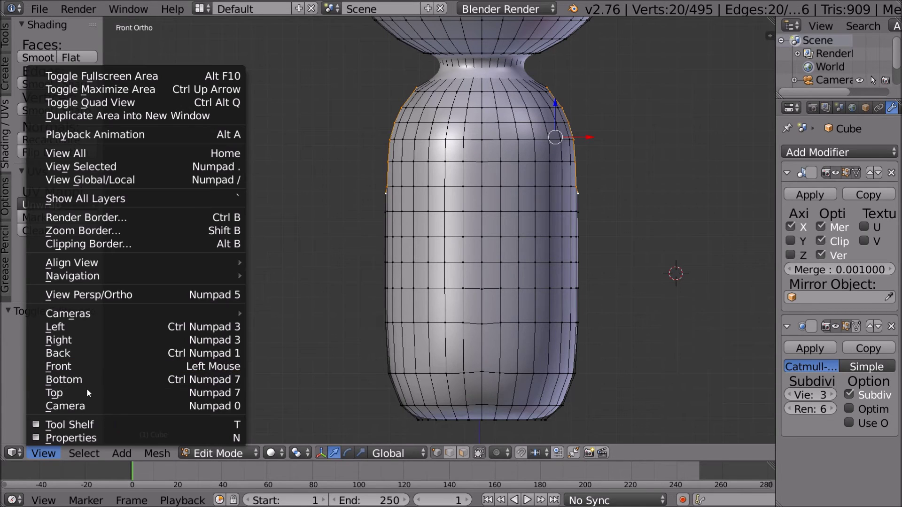
click(85, 340)
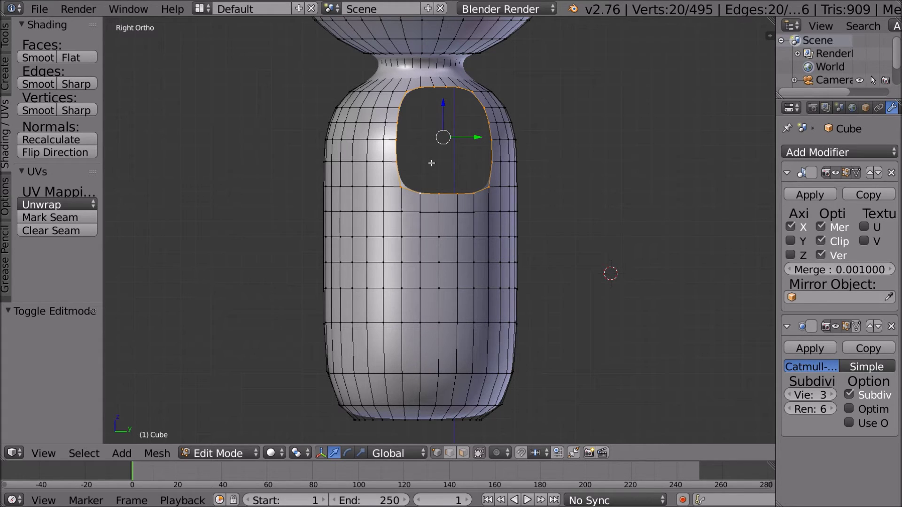
key(b)
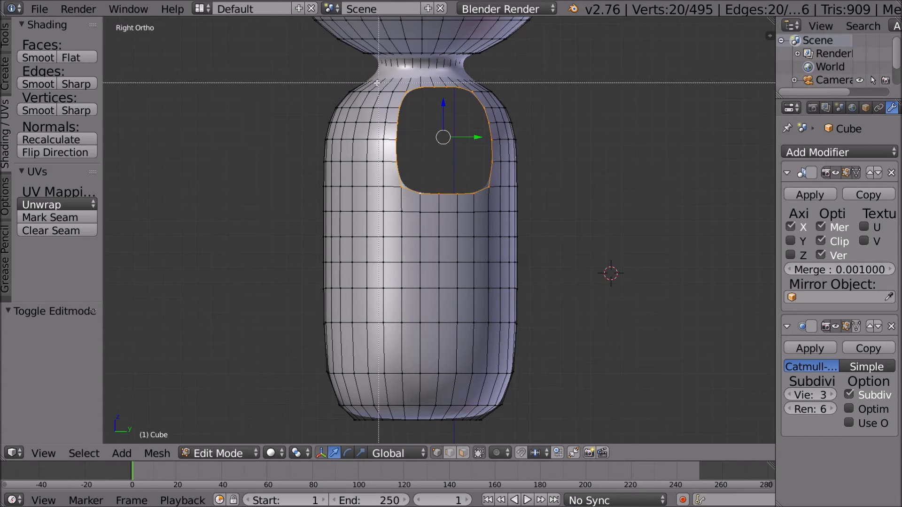
drag(380, 86, 494, 211)
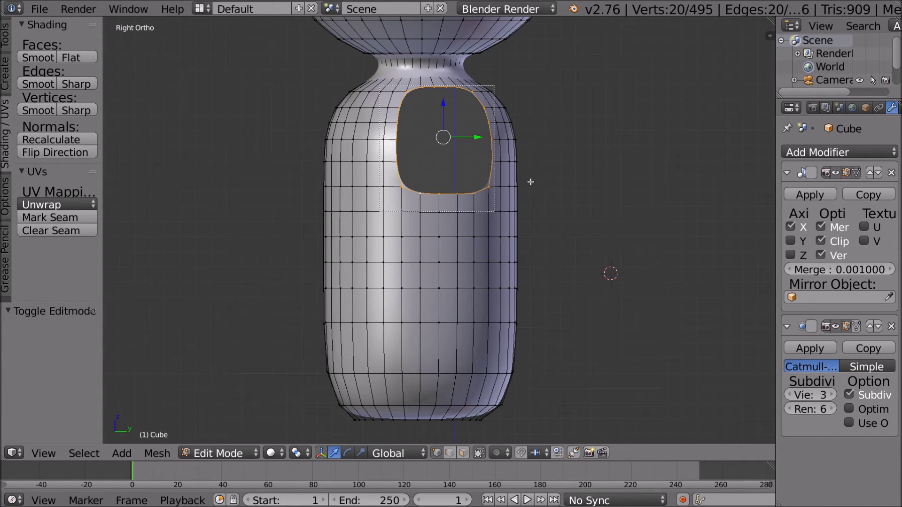
- Add the missing vertices along the opening's rear side and below its lower edge to the selection
shift+right_click(503, 214)
shift+right_click(501, 187)
shift+right_click(501, 159)
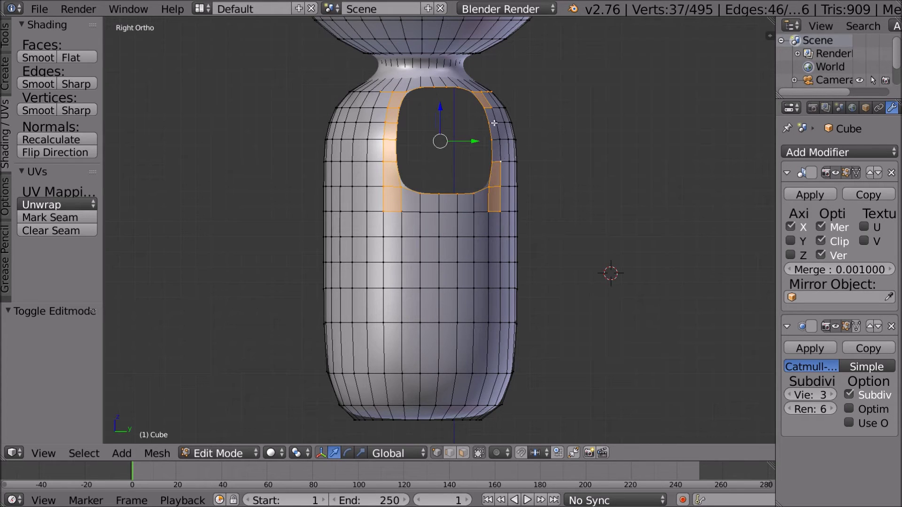
shift+right_click(499, 139)
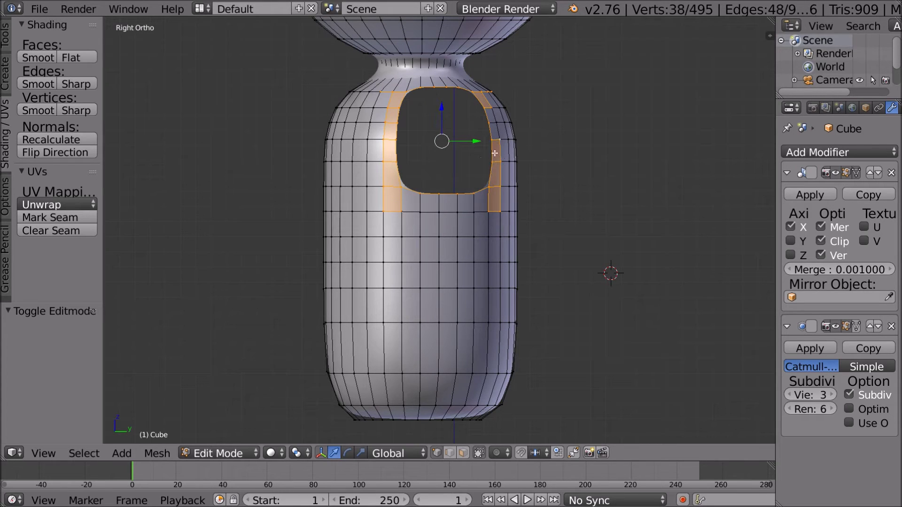
shift+right_click(475, 212)
shift+right_click(457, 212)
shift+right_click(440, 213)
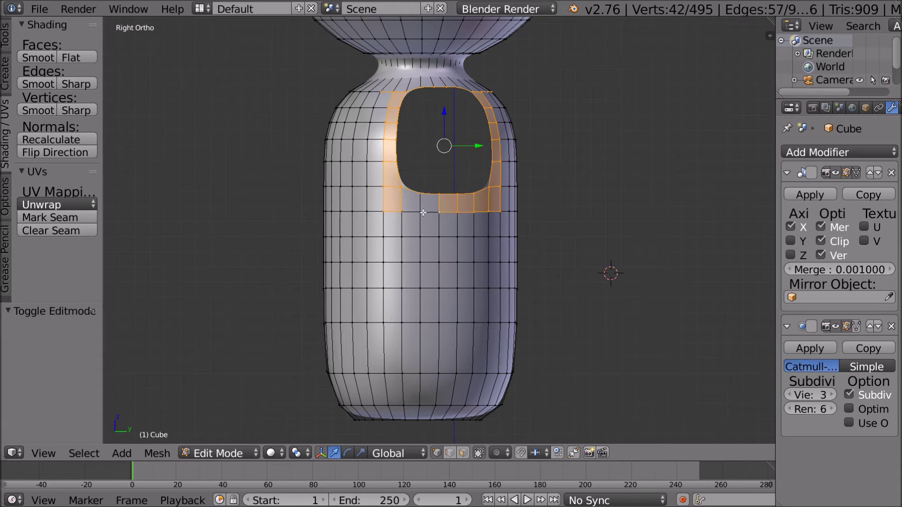
shift+right_click(420, 213)
- Deselect the stray vertices at the upper corners of the ring around the opening
middle_drag(536, 157, 506, 113)
shift+right_click(375, 122)
shift+right_click(364, 120)
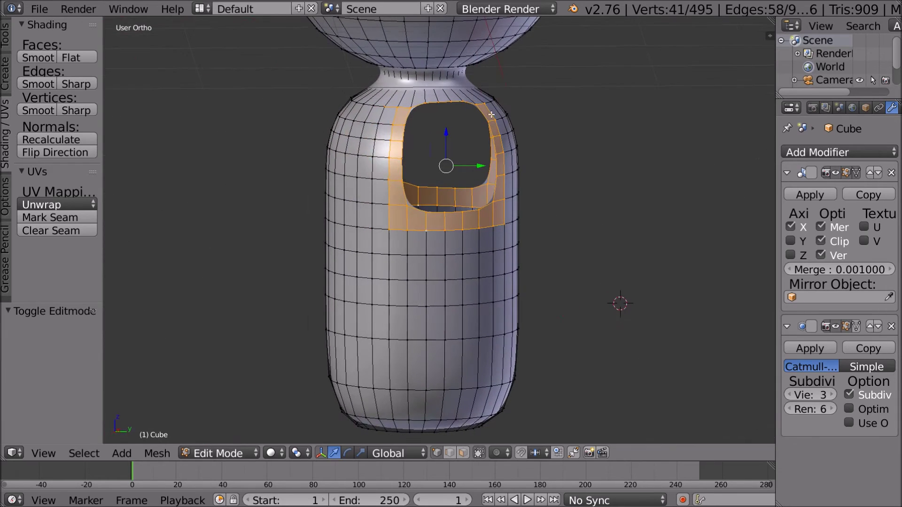
shift+right_click(380, 105)
middle_drag(380, 105, 293, 191)
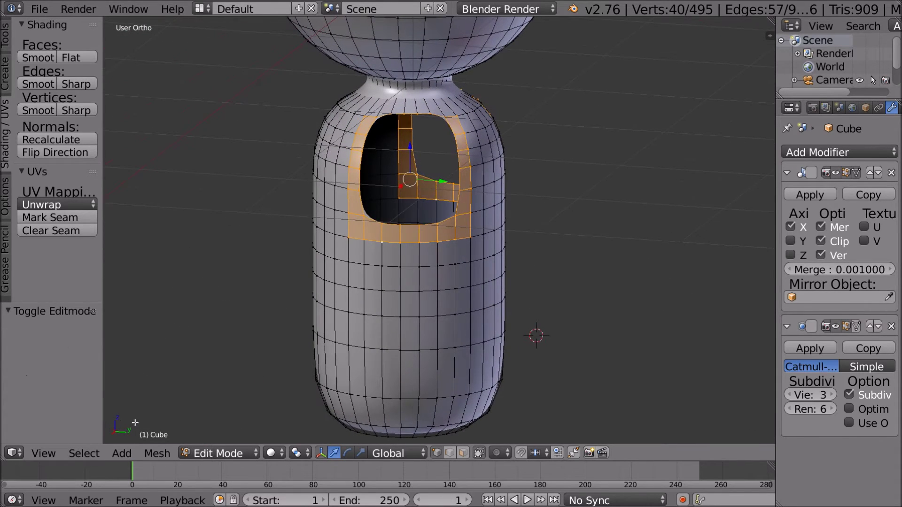
- In the Right view, move the ring around the opening about -0.105 along Y using proportional editing with size 0.24
click(40, 454)
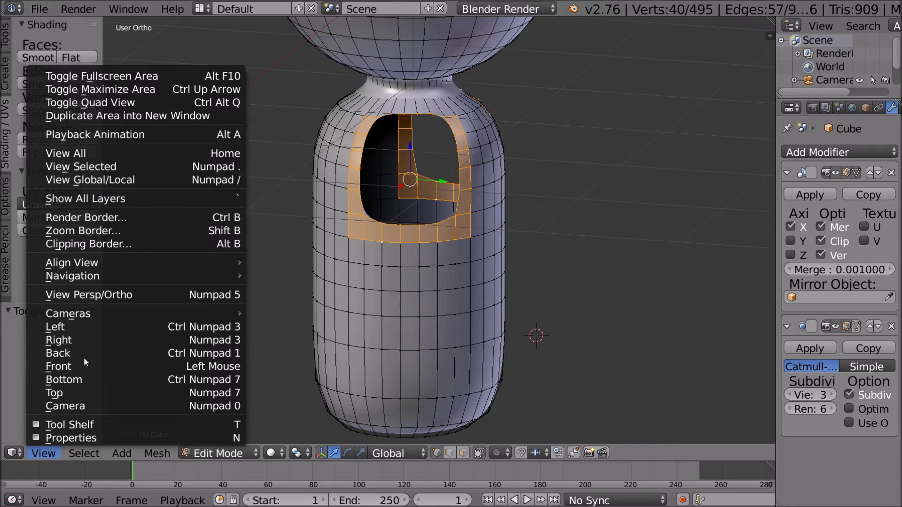
click(78, 339)
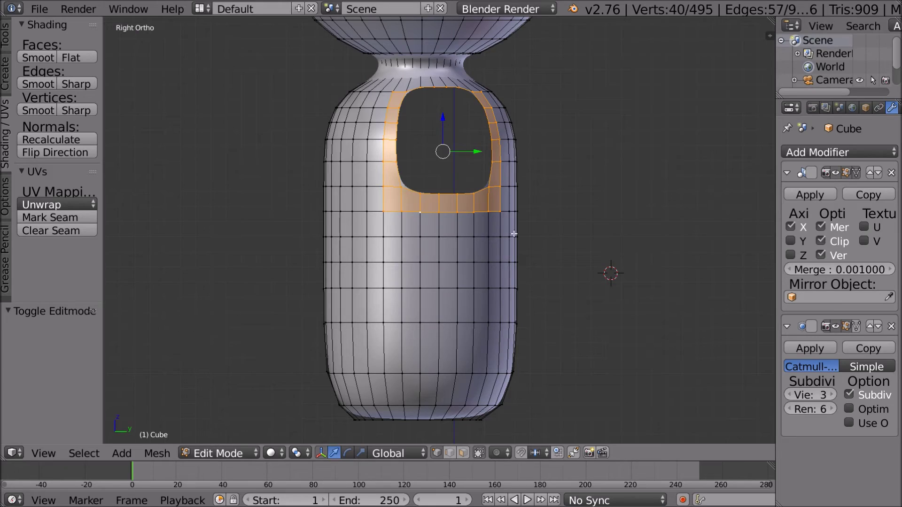
key(o)
key(g)
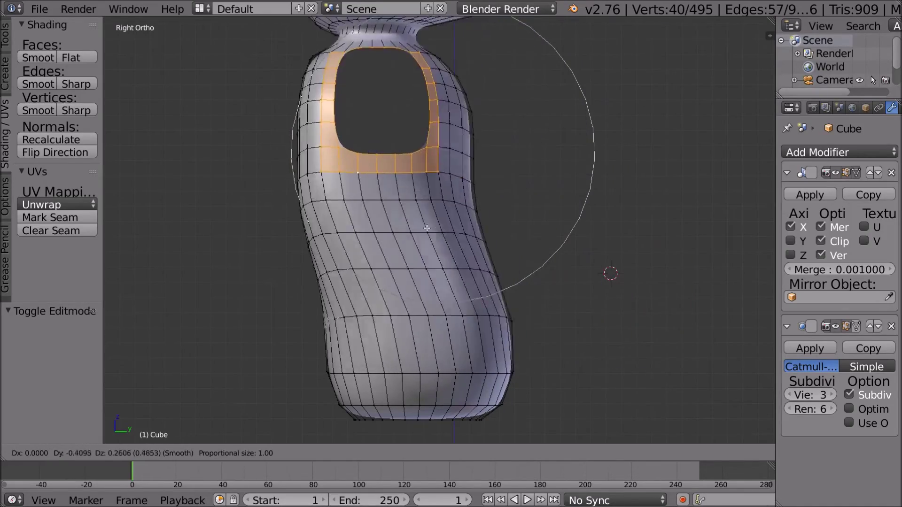
scroll(491, 277, up, 6)
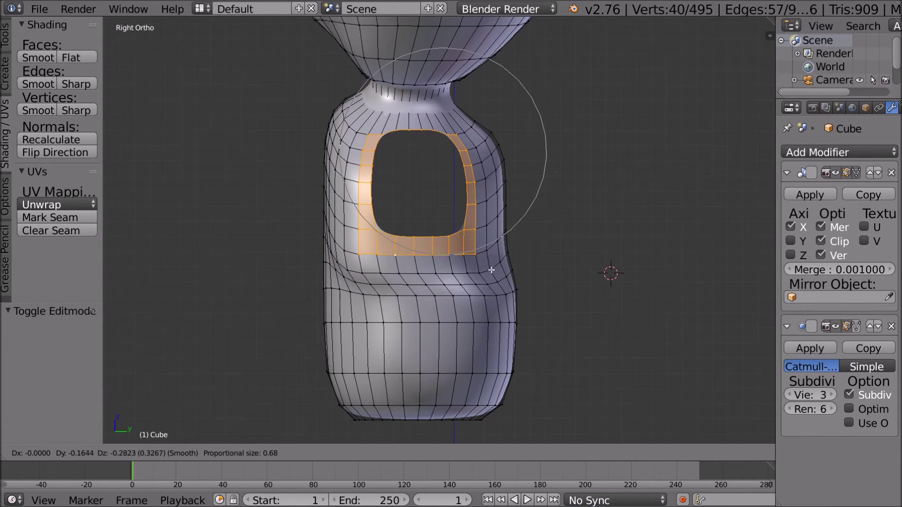
scroll(500, 255, up, 4)
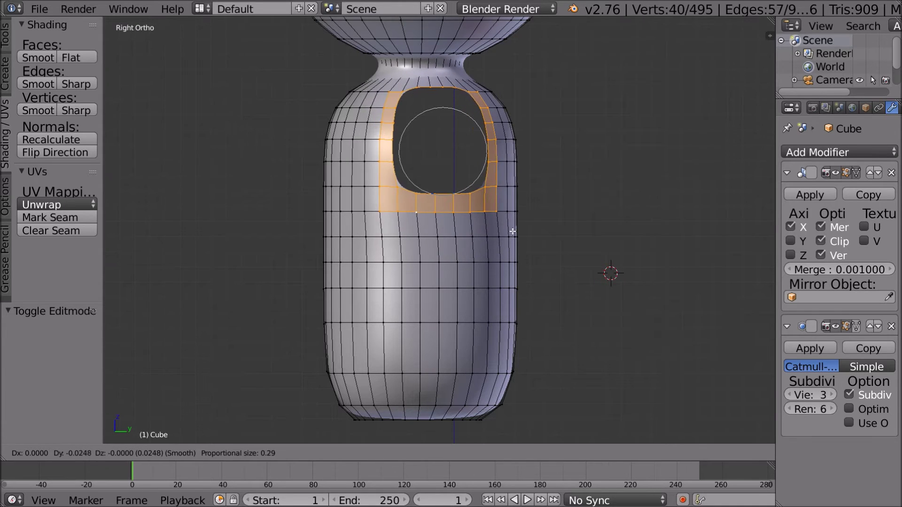
scroll(512, 231, up, 1)
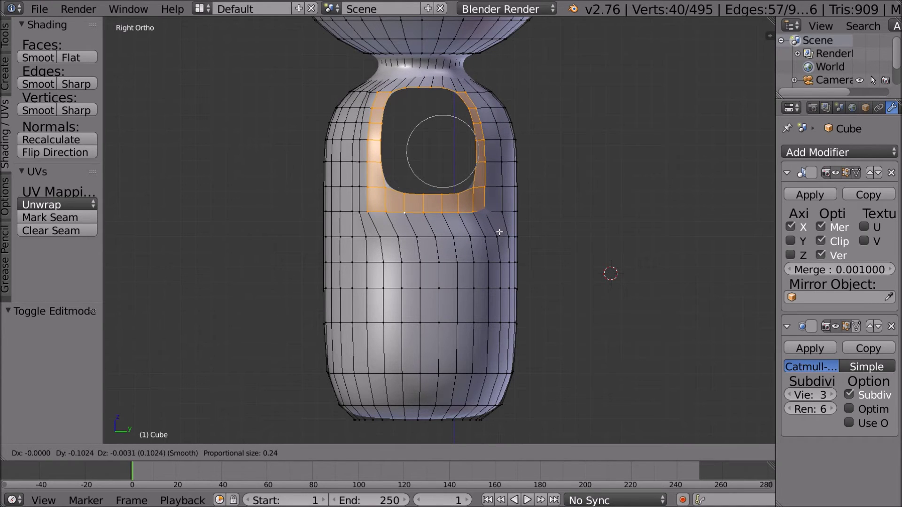
click(499, 228)
- Try rotating the ring around the opening with proportional editing from a raised angle, and undo the rotation
middle_drag(499, 229, 410, 312)
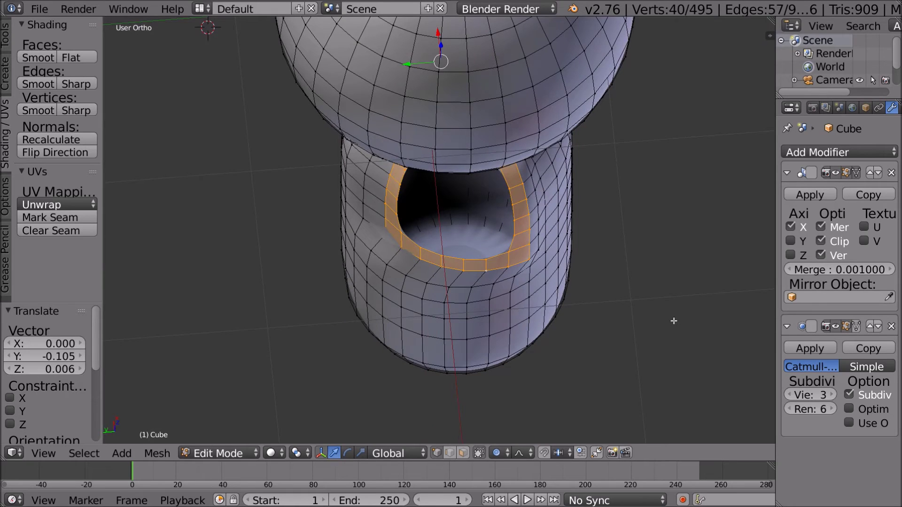
key(r)
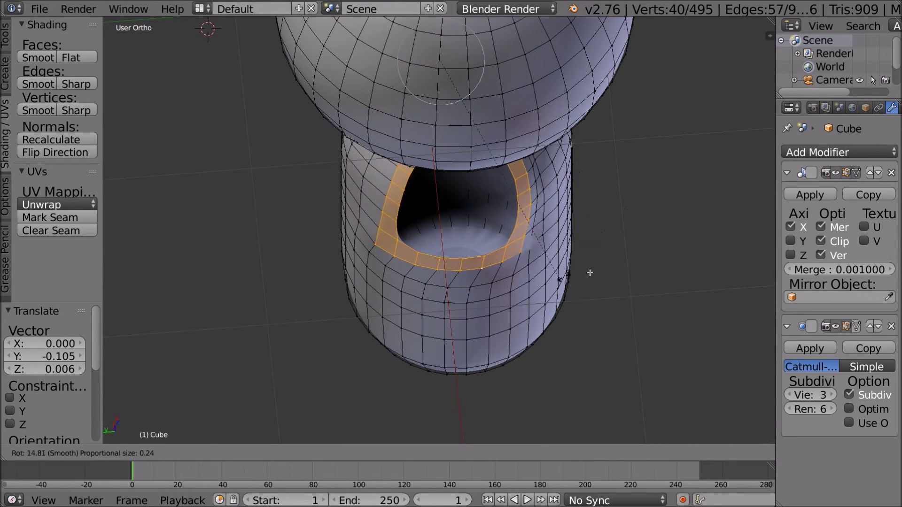
click(606, 268)
key(ctrl+z)
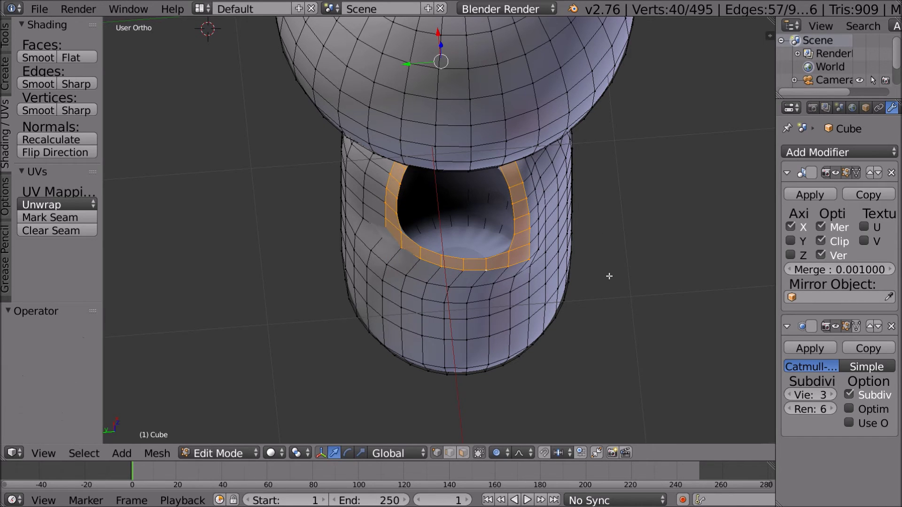
- Rotate the ring around the opening without proportional editing, first from the raised angle and again from underneath the body
key(r)
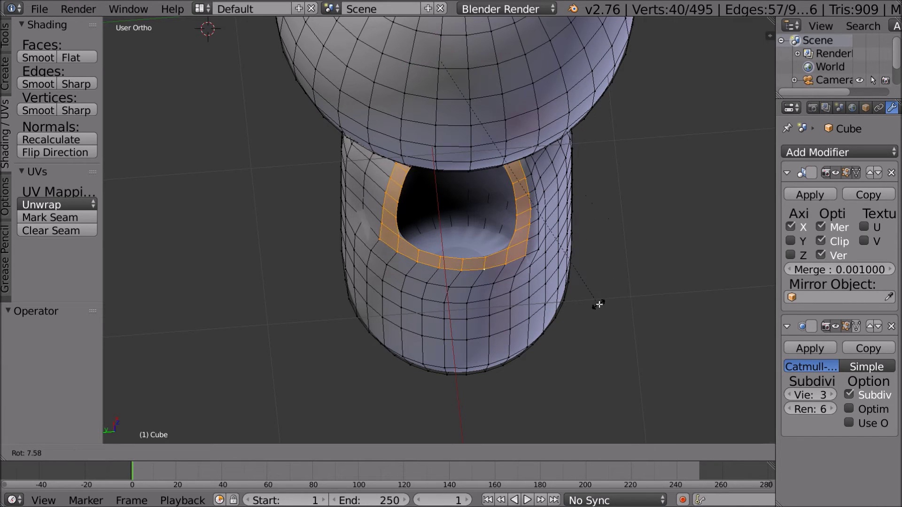
click(593, 303)
middle_drag(591, 302, 604, 147)
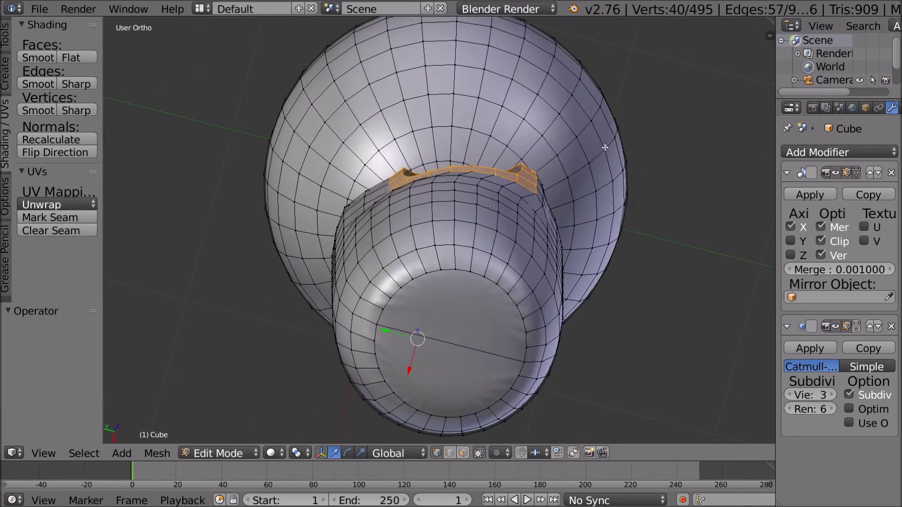
key(r)
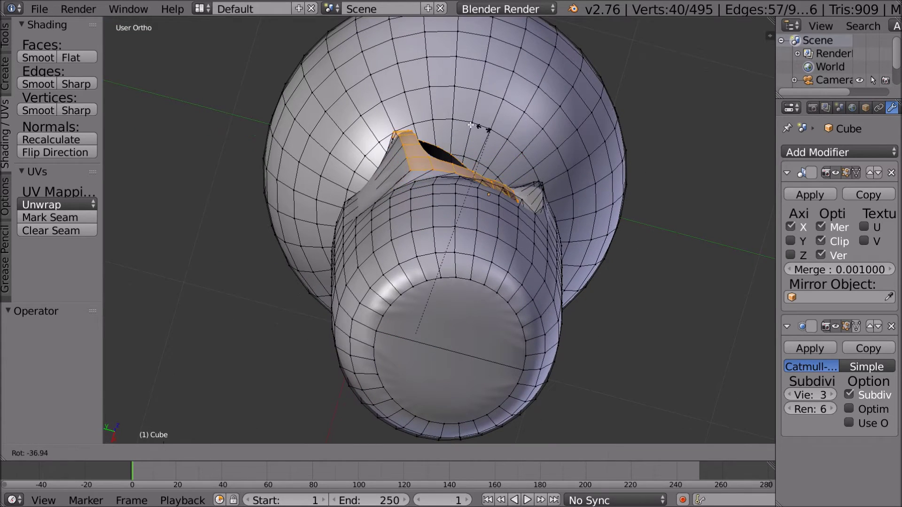
click(570, 171)
- From a low side angle, rotate the ring around the opening about -5.6 degrees, then fine-tune it with a small move and rotation
middle_drag(570, 171, 633, 183)
key(r)
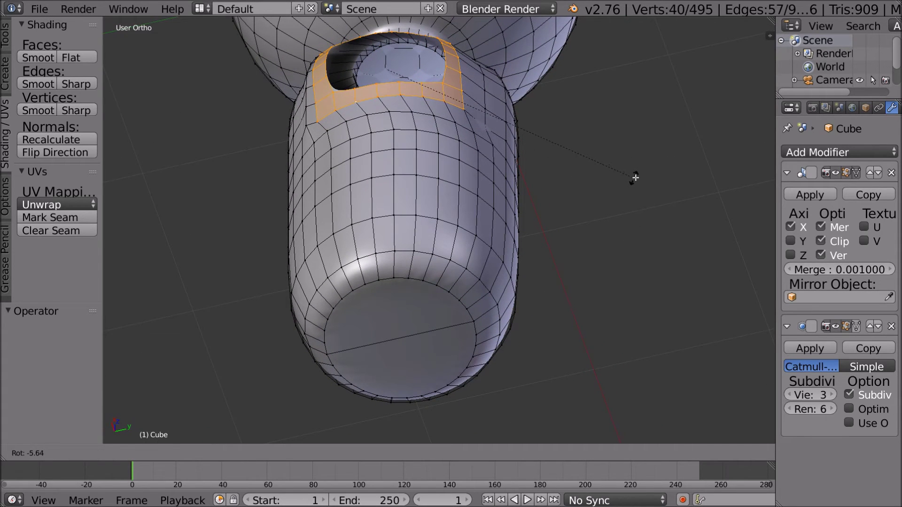
click(633, 178)
key(g)
click(641, 177)
key(r)
click(650, 194)
- Examine the adjusted side openings and body shape in Object Mode from several sides and up close
middle_drag(650, 194, 698, 281)
scroll(691, 273, down, 5)
middle_drag(644, 229, 583, 215)
scroll(695, 209, up, 2)
key(Tab)
scroll(582, 215, up, 3)
scroll(582, 215, up, 1)
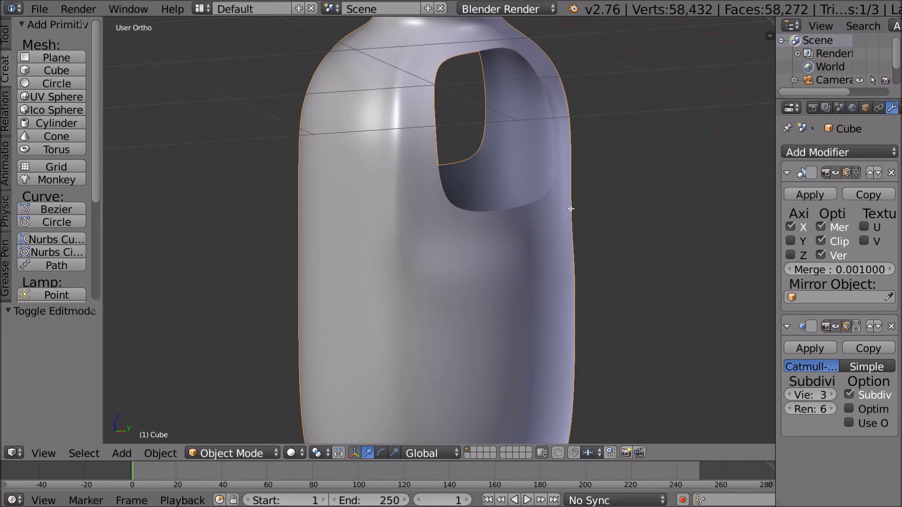
key(Tab)
scroll(571, 200, down, 4)
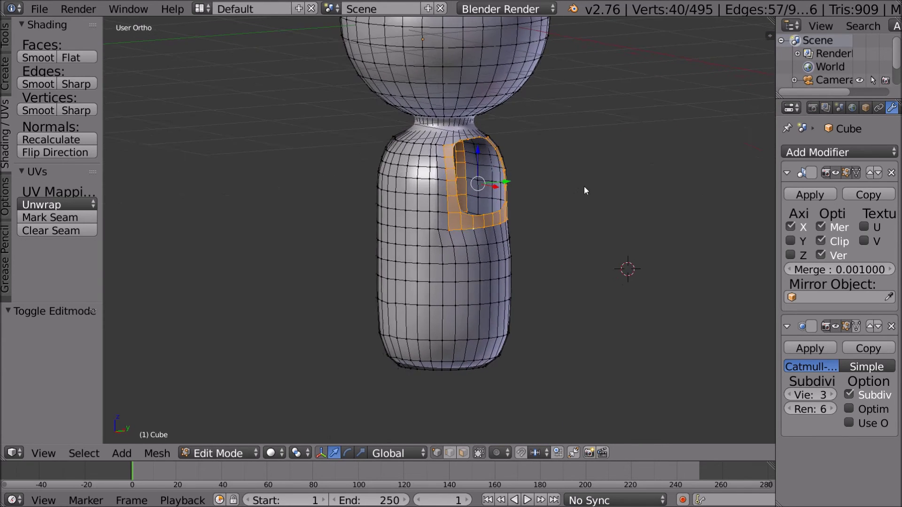
key(Tab)
middle_drag(624, 180, 598, 206)
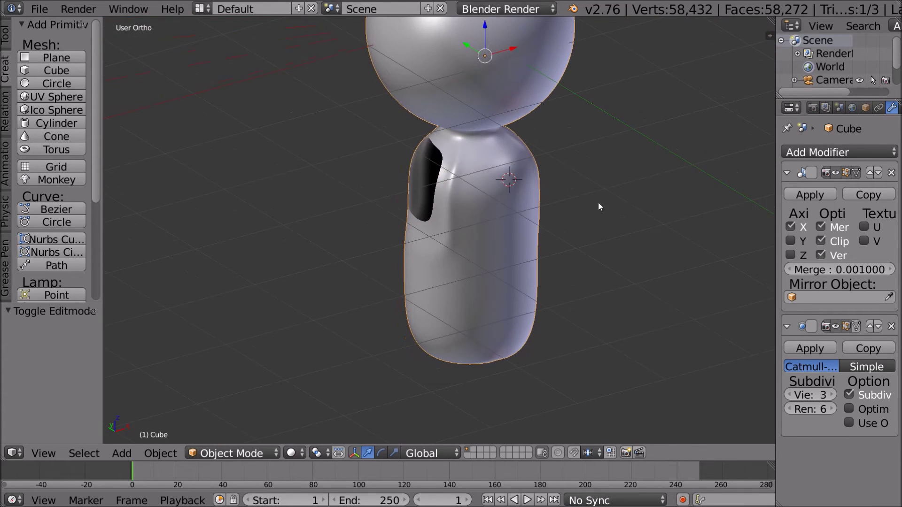
middle_drag(464, 230, 414, 216)
click(48, 456)
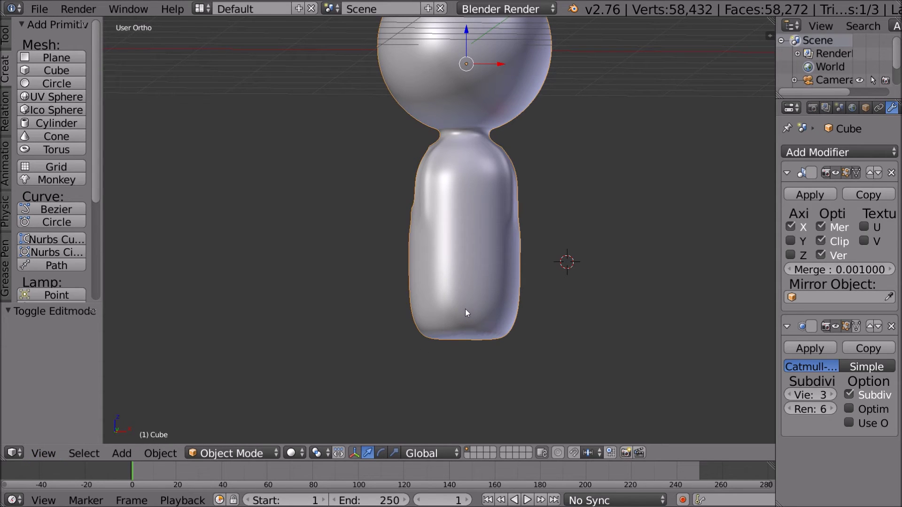
- In the Front view wireframe, box-select all vertices of the body below the neck and smooth them repeatedly with factor 0.5
key(KP_1)
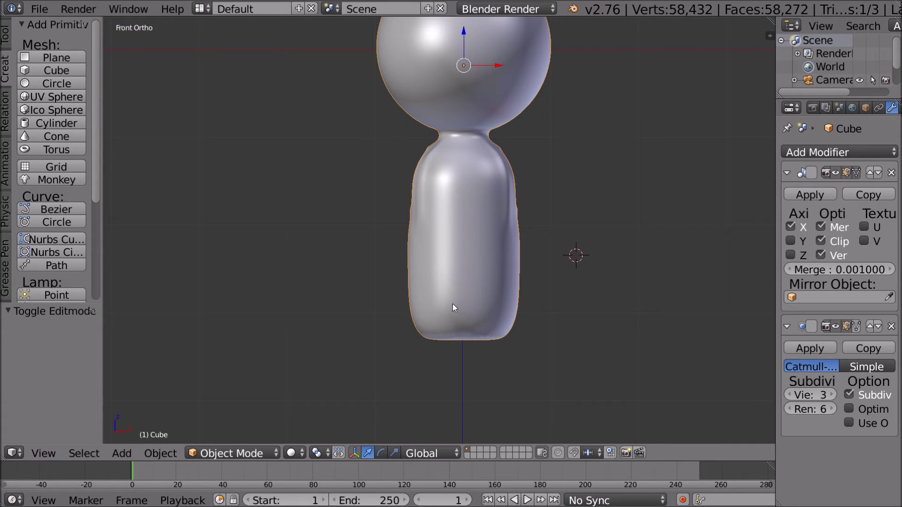
key(Tab)
key(b)
drag(371, 136, 642, 375)
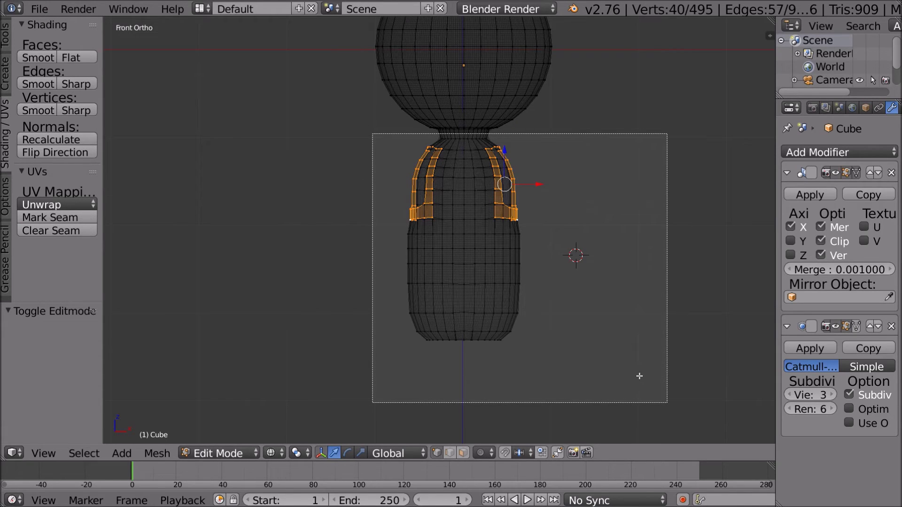
drag(639, 376, 639, 376)
key(shift+r)
key(shift+r)
key(shift+r)
key(shift+r)
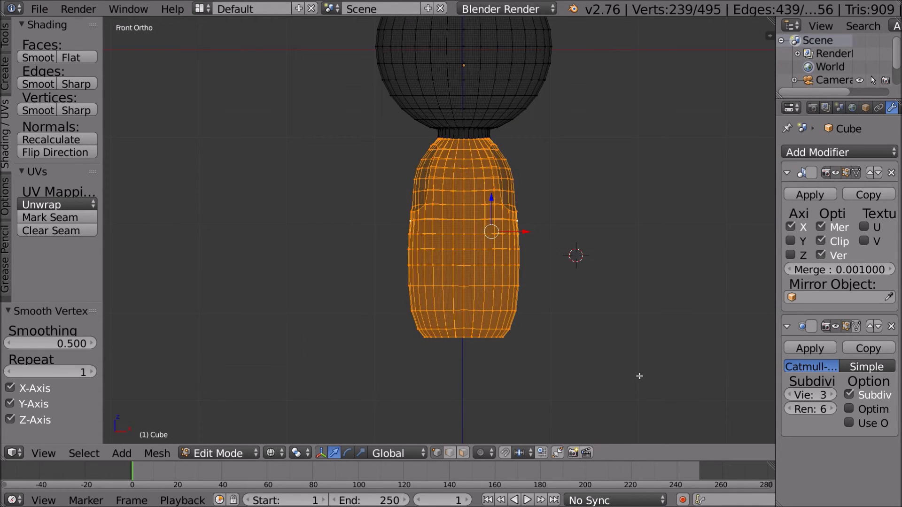
key(shift+r)
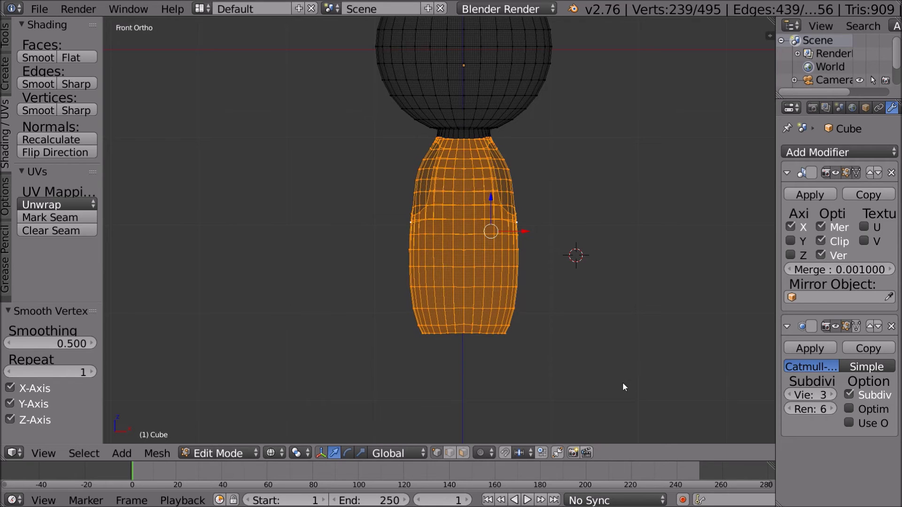
- Return to solid shading in Object Mode and examine the smoothed body from all around
key(Tab)
key(z)
scroll(619, 358, up, 4)
mouse_move(619, 358)
middle_down()
mouse_move(558, 298)
mouse_move(576, 269)
mouse_move(428, 310)
mouse_move(382, 357)
mouse_move(441, 391)
middle_up()
scroll(445, 371, down, 4)
middle_drag(452, 352, 845, 371)
scroll(56, 282, down, 2)
middle_drag(539, 230, 447, 255)
scroll(456, 265, down, 3)
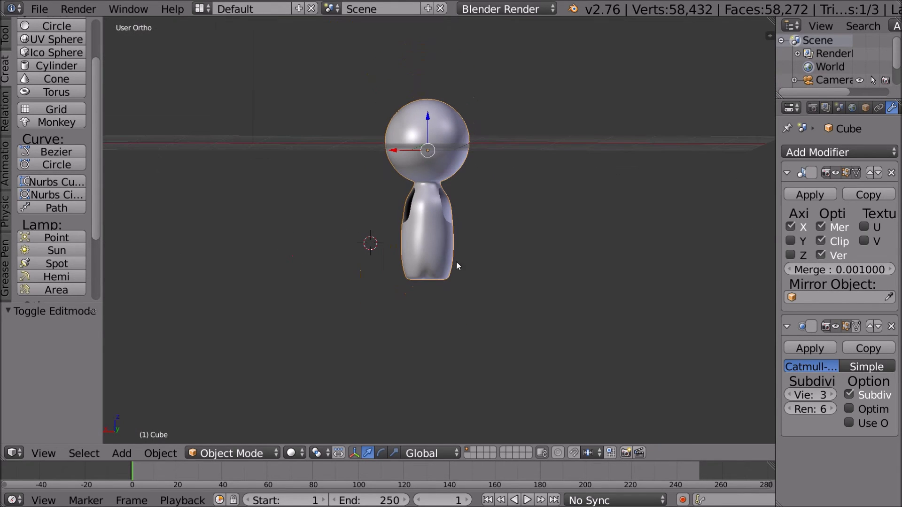
- From below in Edit Mode, move the dented vertex on the base outline's +Y side about 0.2 outward along Y
scroll(464, 299, up, 4)
key(Tab)
middle_drag(451, 282, 424, 211)
scroll(456, 222, up, 3)
scroll(457, 222, up, 2)
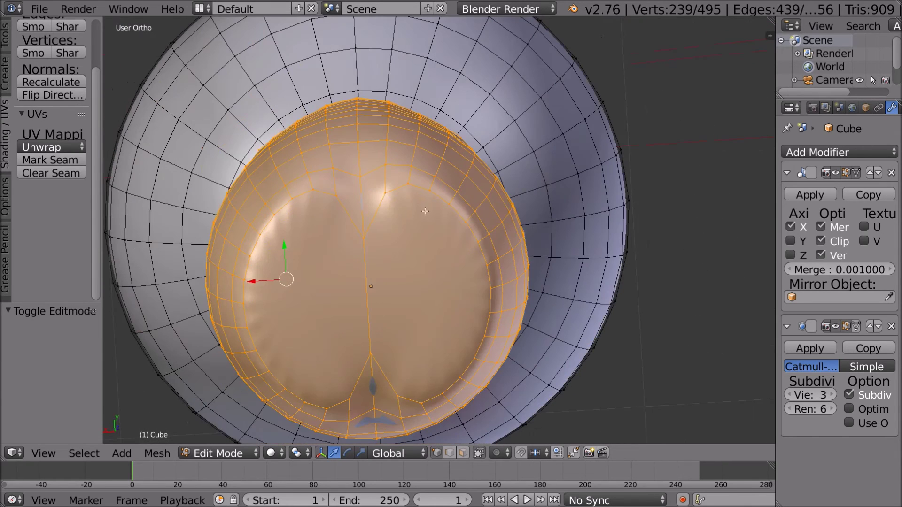
middle_drag(369, 226, 378, 223)
right_click(379, 219)
key(g)
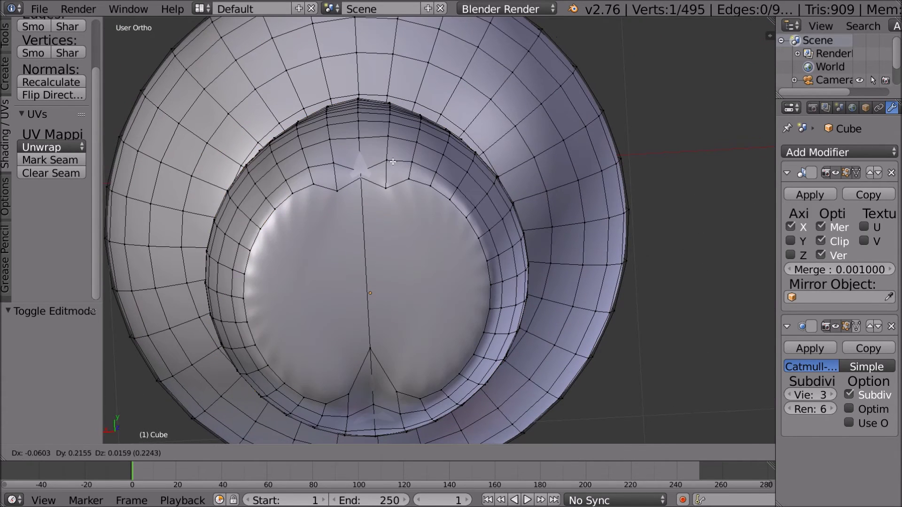
click(383, 192)
- Nudge the neighbouring vertices on the +Y side of the base outline outward to round off the rim
key(g)
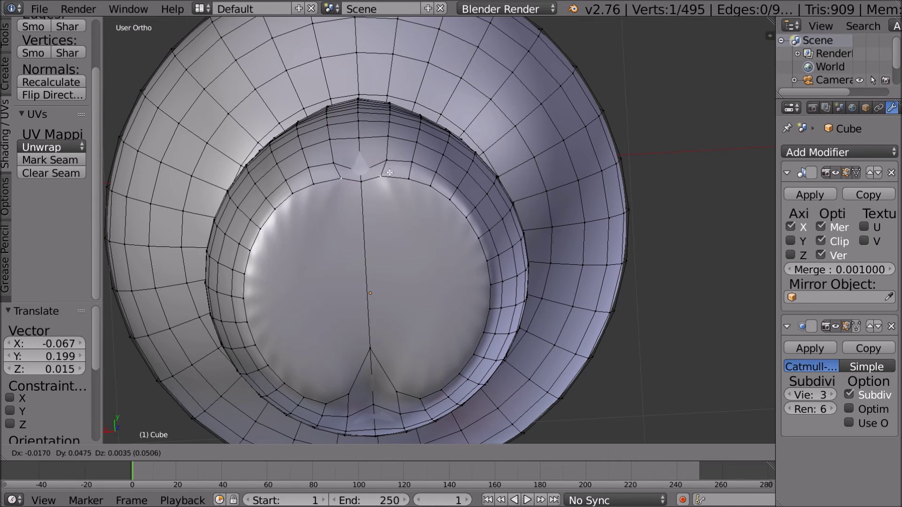
click(360, 179)
key(g)
click(360, 170)
key(g)
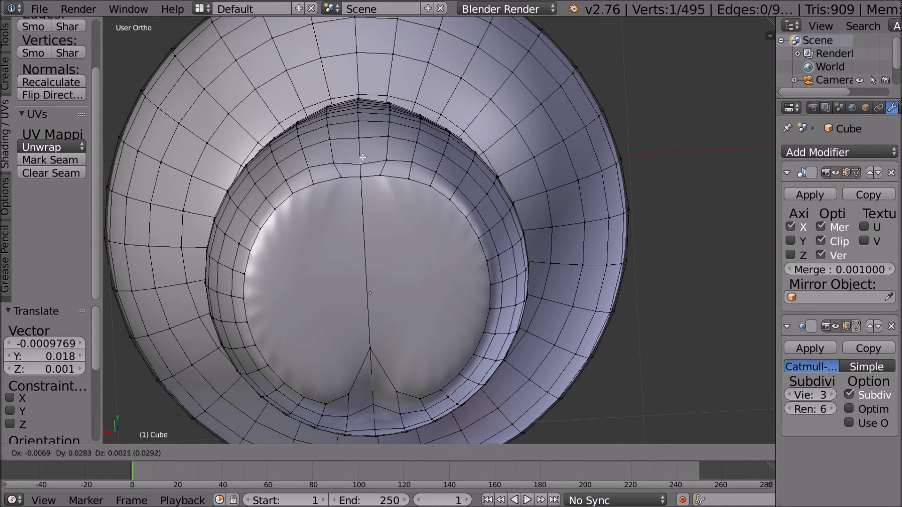
click(366, 149)
- Nudge vertices near the centre line in the loops outside the +Y base rim to even out their spacing
key(g)
click(396, 154)
key(g)
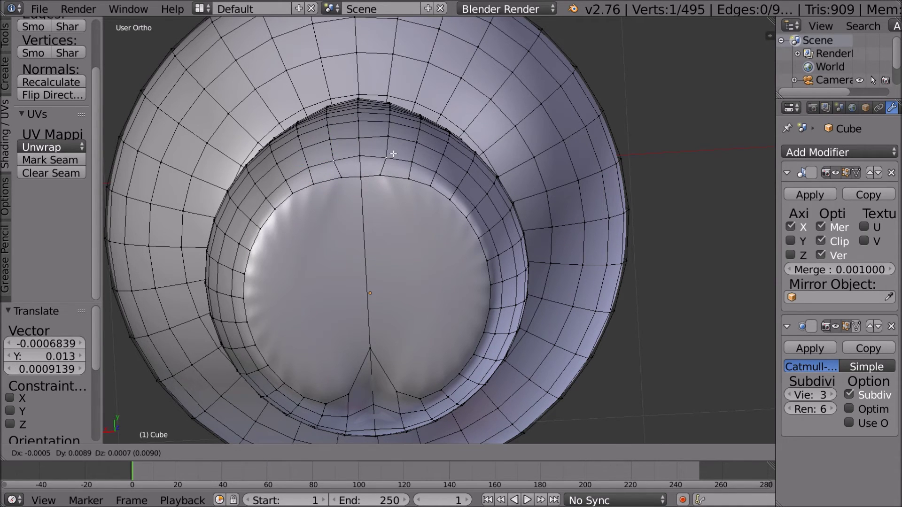
click(394, 154)
scroll(374, 152, down, 1)
right_click(374, 151)
key(g)
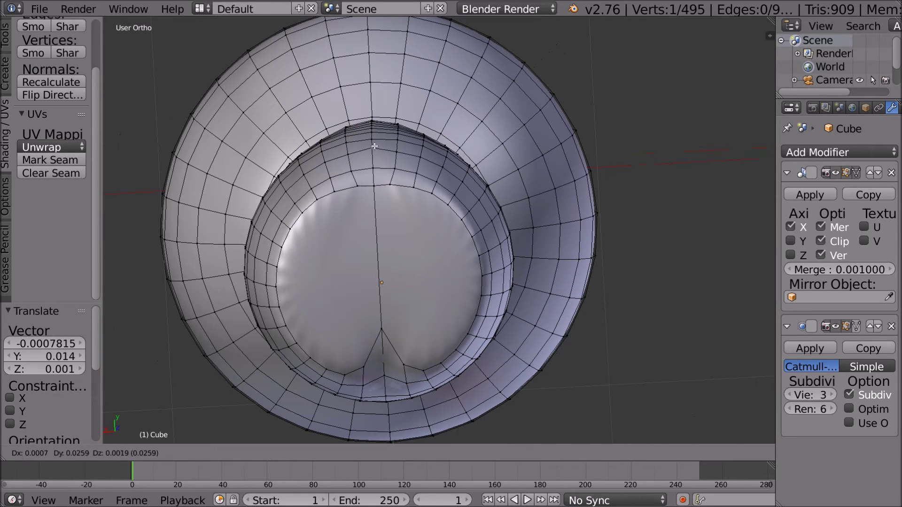
click(376, 148)
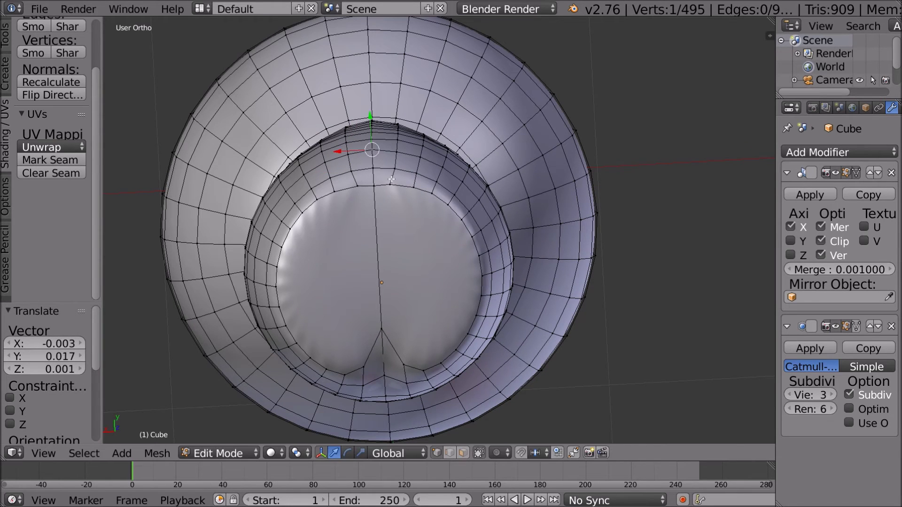
- Pull the notched vertices on the -Y side of the base outline outward so the rim follows a round curve
scroll(385, 306, down, 1)
right_click(391, 312)
key(g)
click(403, 338)
right_click(417, 342)
key(g)
click(422, 348)
key(g)
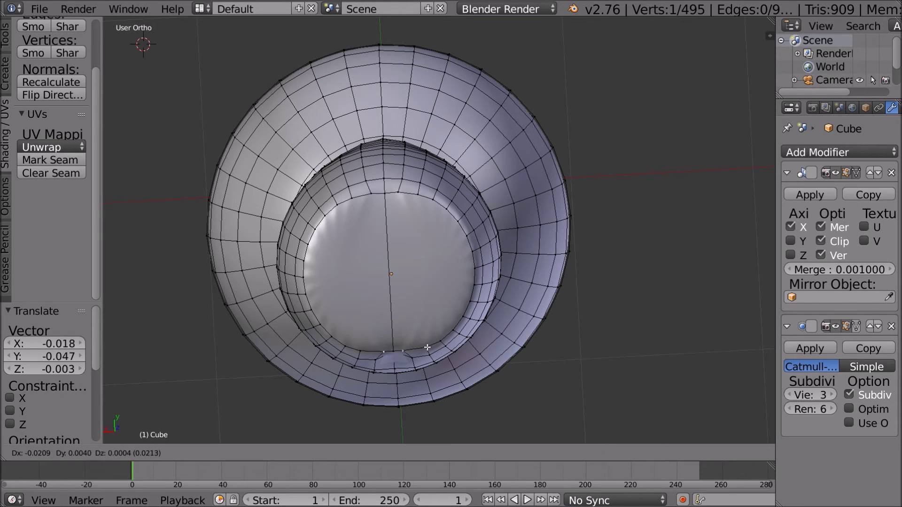
click(400, 353)
key(g)
click(401, 355)
- Move the dented vertices in the loops just outside the -Y base rim outward to straighten those loops
key(g)
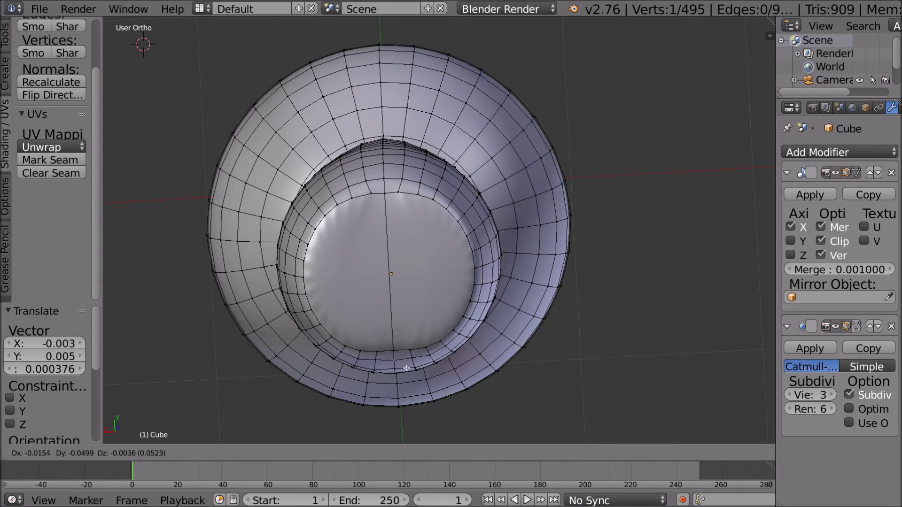
click(416, 360)
key(g)
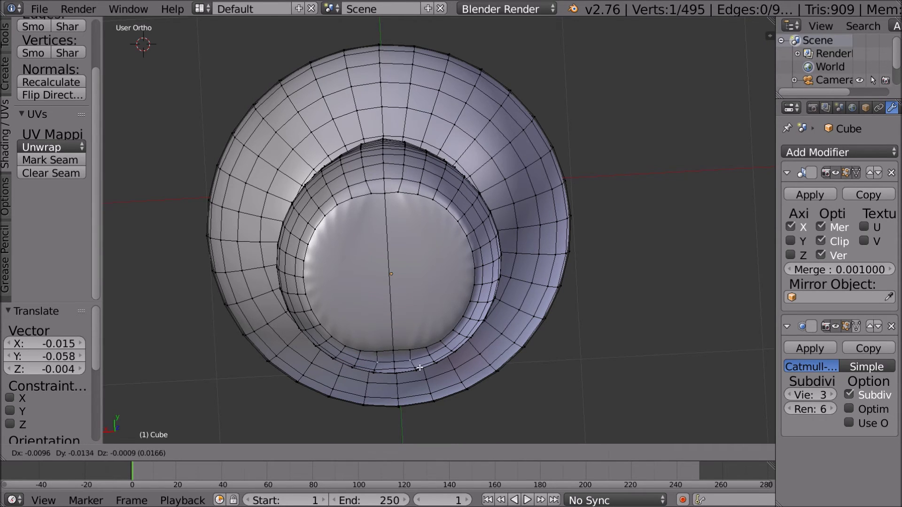
click(415, 369)
key(g)
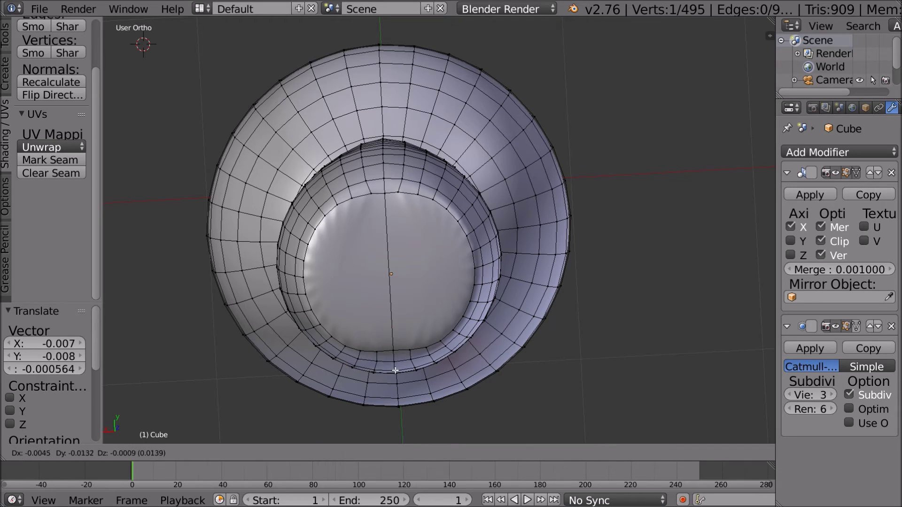
click(391, 353)
- Fine-tune the centre vertices of the -Y base rim and its adjacent loop with small outward moves
key(g)
click(375, 356)
key(g)
click(392, 364)
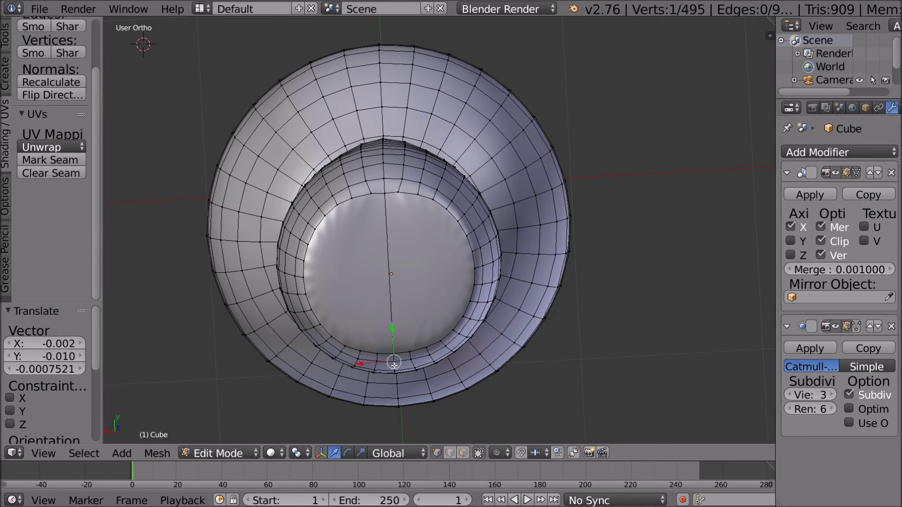
key(g)
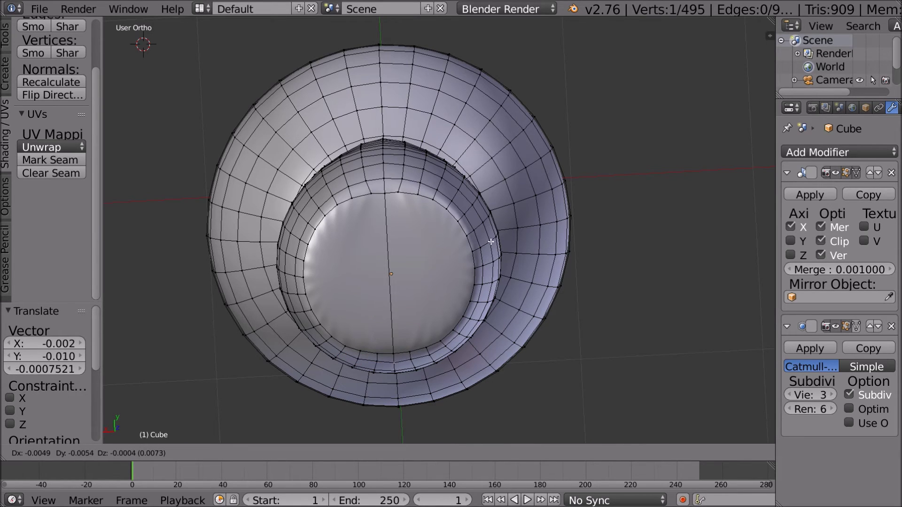
click(383, 192)
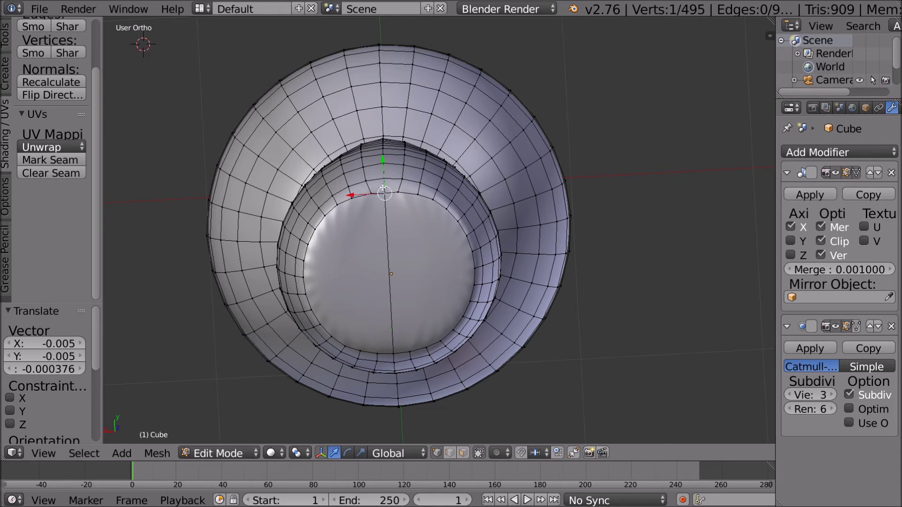
- Move the +Y rim's centre vertex about 0.016 along Y and shift its neighbour sideways to even the curve
key(g)
click(390, 186)
key(g)
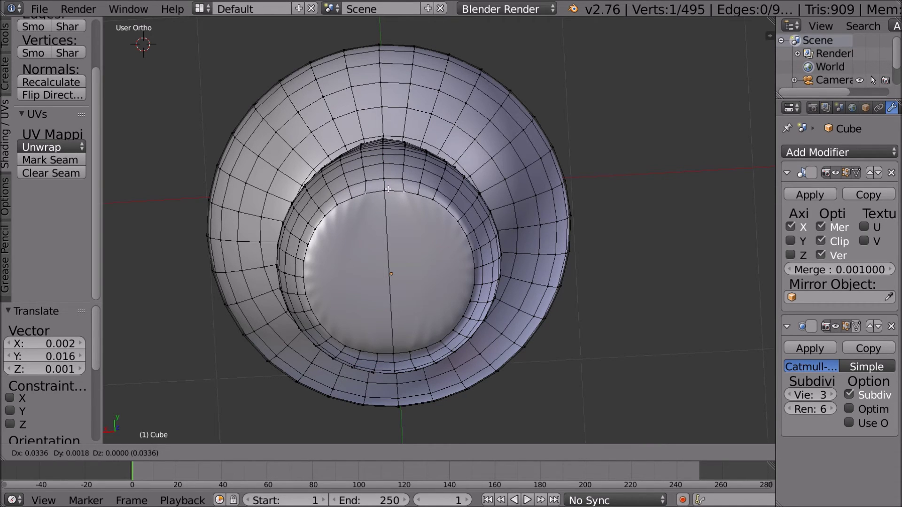
click(388, 188)
- Examine the repaired base and overall body shape in Object Mode and with the mesh edges shown
key(Tab)
middle_drag(437, 199, 401, 160)
scroll(488, 293, down, 6)
key(Tab)
key(Tab)
key(Tab)
scroll(444, 252, up, 4)
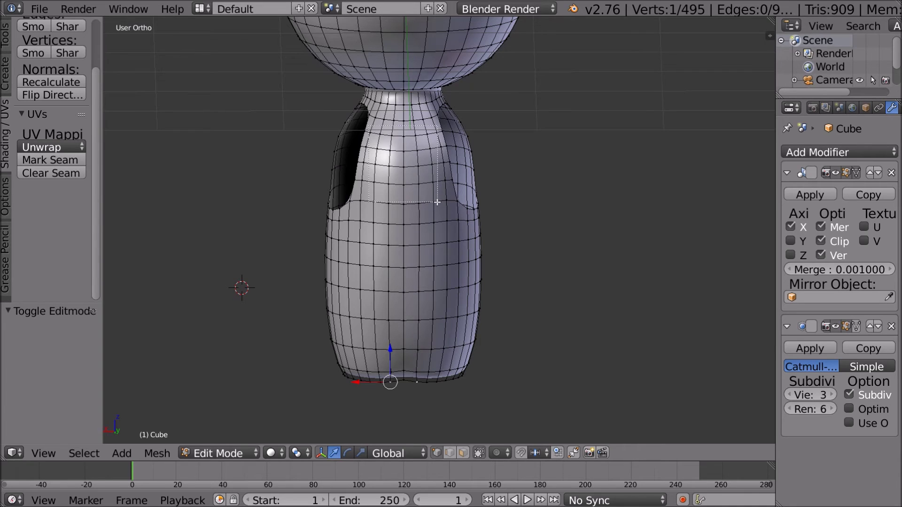
- Box-select the patch of vertices on the body's upper back between the openings and smooth it
drag(429, 210, 453, 196)
middle_drag(452, 196, 504, 201)
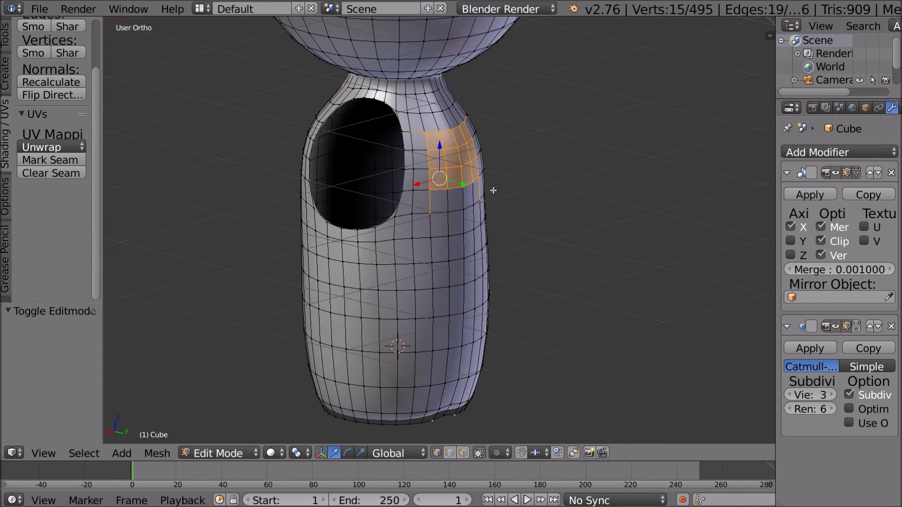
key(w)
click(493, 191)
- Try moving the selected upper-back patch inward with proportional editing enlarged to size 0.56
key(Tab)
middle_drag(493, 189, 344, 140)
key(Tab)
scroll(343, 140, up, 1)
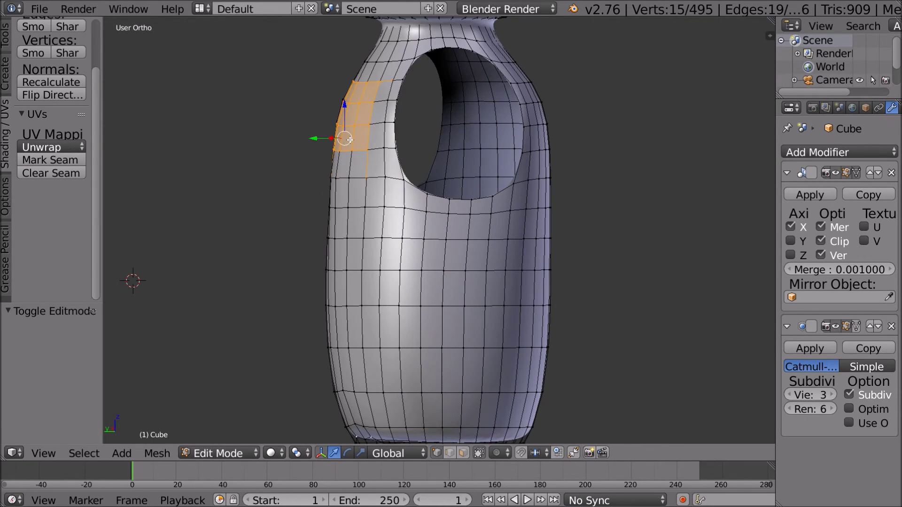
key(g)
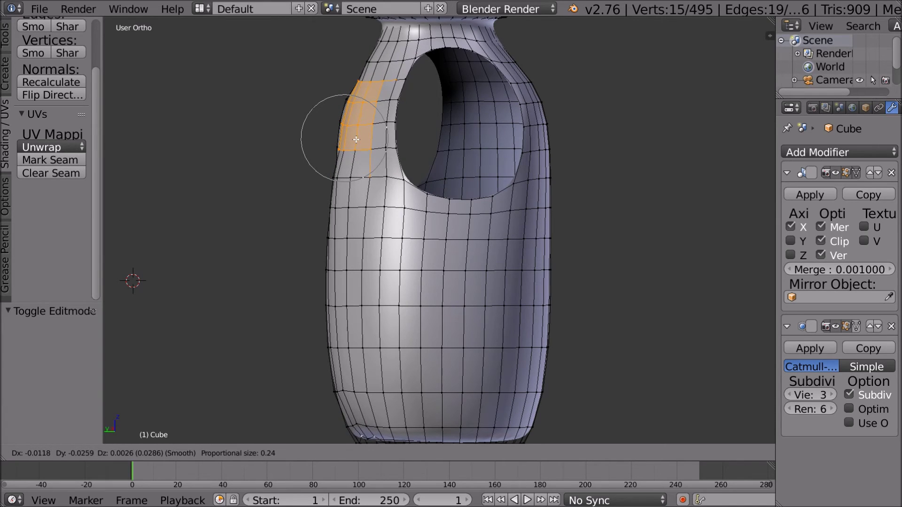
scroll(364, 143, down, 8)
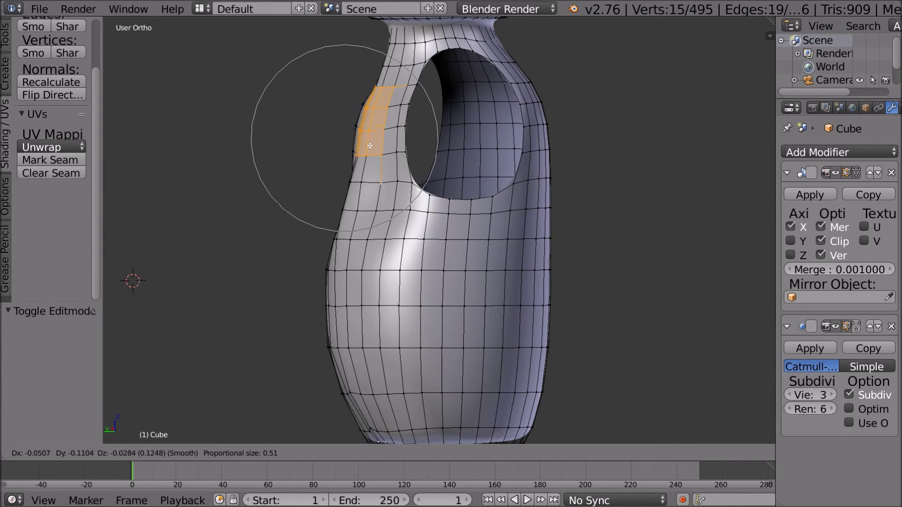
scroll(366, 140, down, 1)
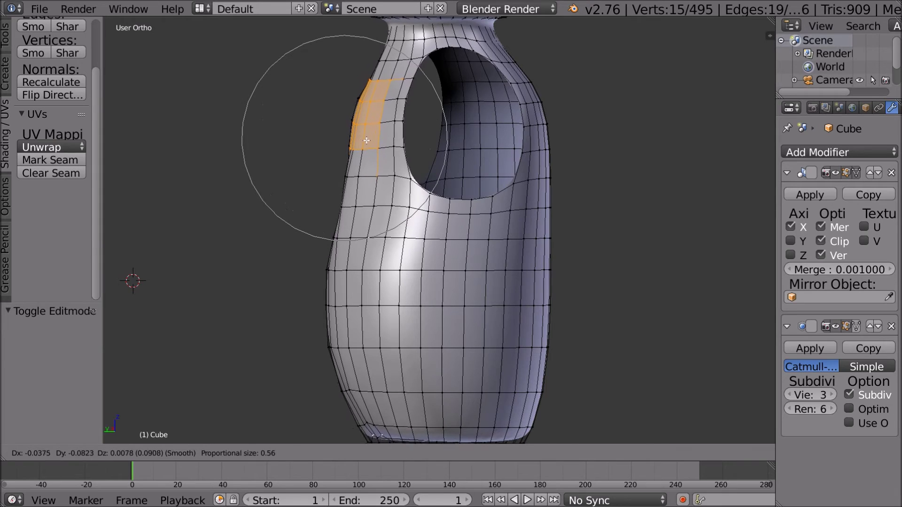
click(349, 141)
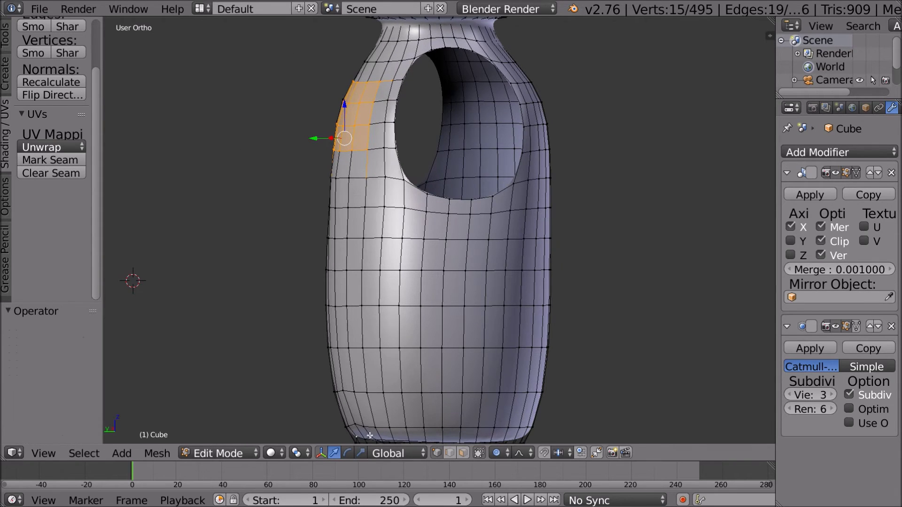
- Move the upper-back patch about 0.021 down along Z and nudge the back's upper centreline vertex with proportional editing
key(g)
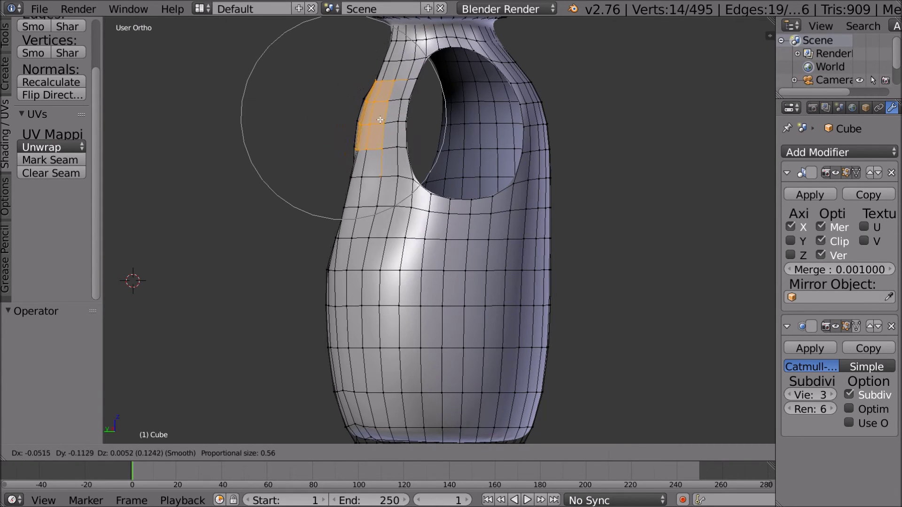
click(360, 123)
middle_drag(361, 123, 373, 84)
right_click(374, 76)
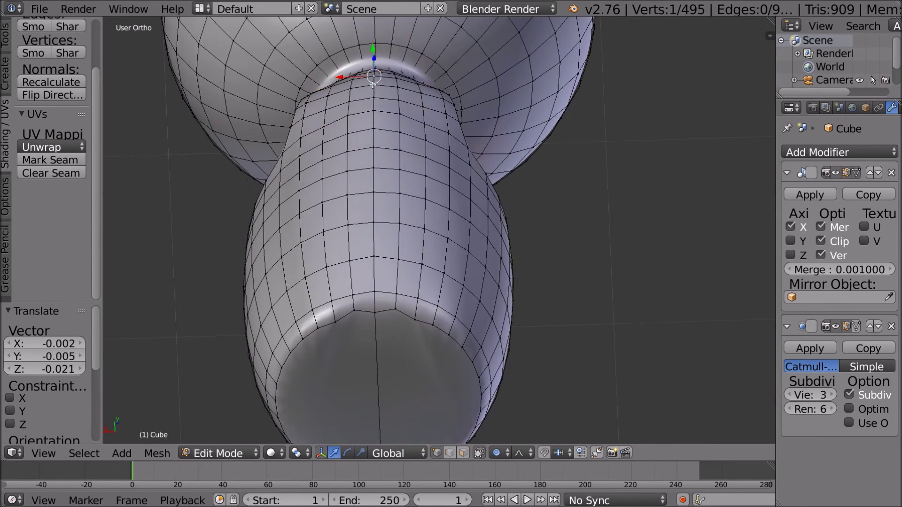
key(g)
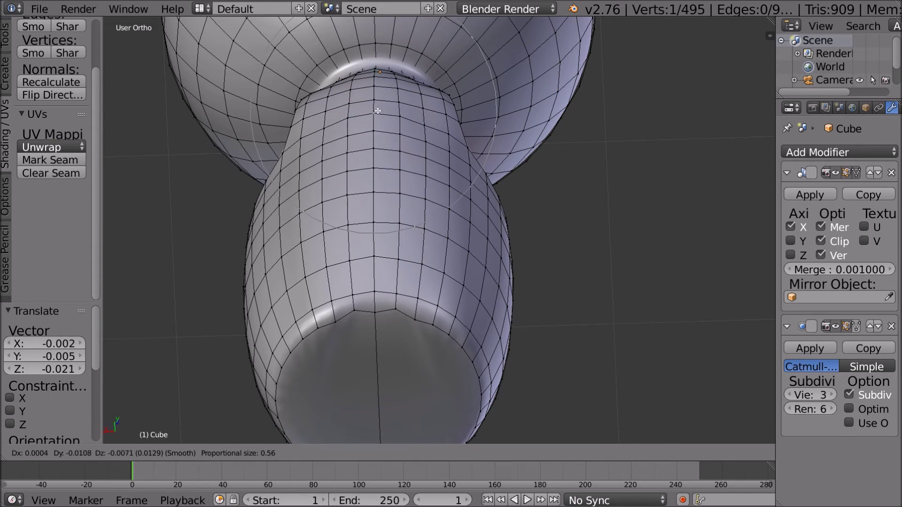
click(381, 114)
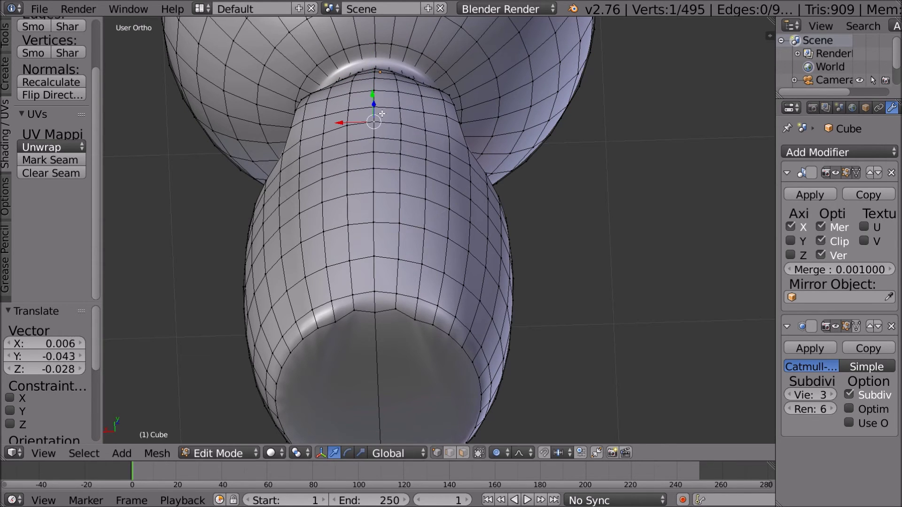
key(g)
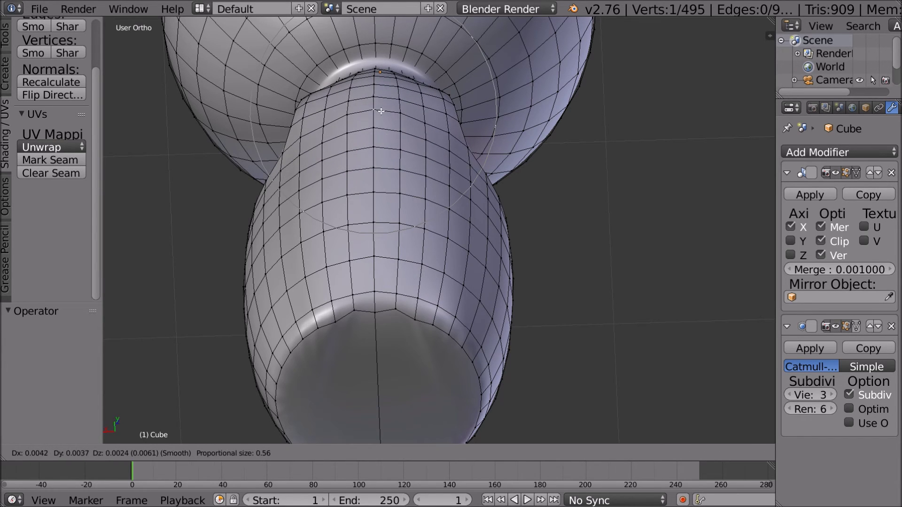
click(399, 110)
- Nudge vertices along the upper back's centreline below the neck by about 0.015 each with proportional editing off
key(g)
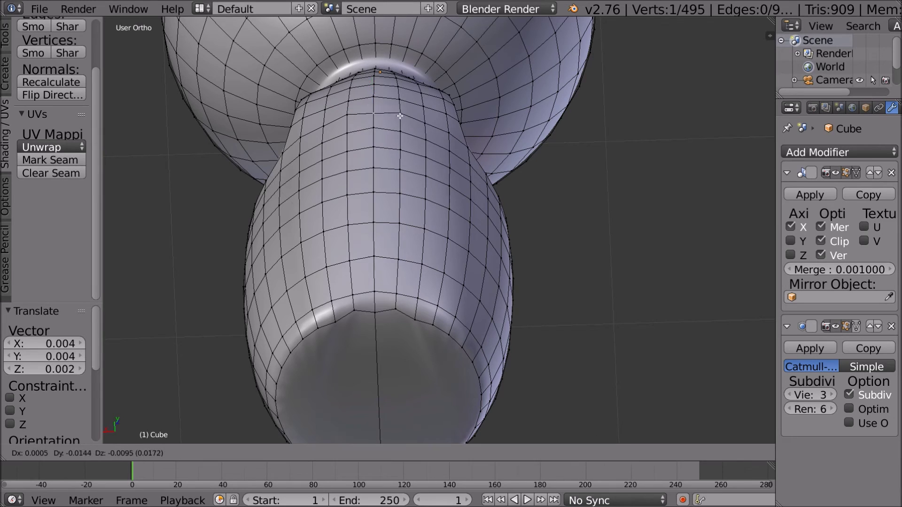
click(375, 98)
key(g)
click(372, 92)
key(g)
click(374, 80)
key(g)
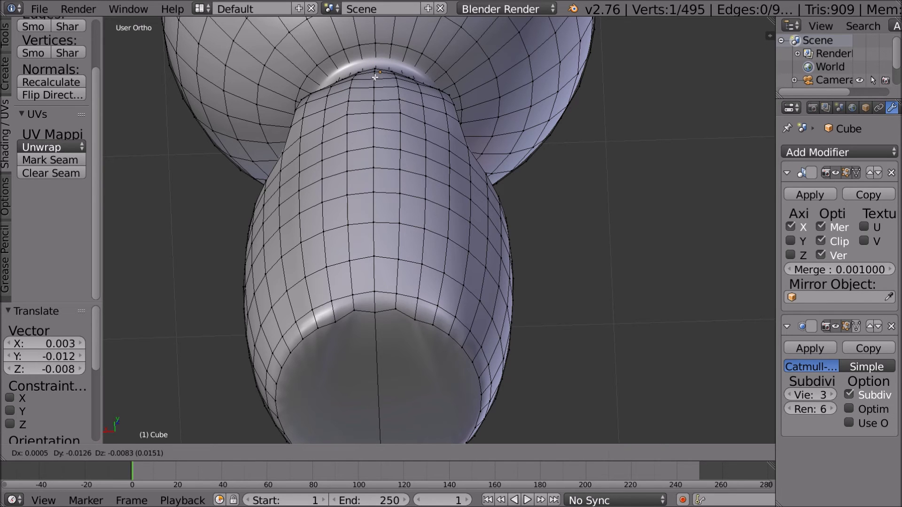
click(374, 74)
key(g)
click(381, 114)
- Examine the smoothed upper back and the whole figure in Object Mode
middle_drag(382, 115, 317, 192)
key(Tab)
middle_drag(385, 163, 429, 144)
scroll(453, 165, down, 4)
scroll(447, 143, down, 4)
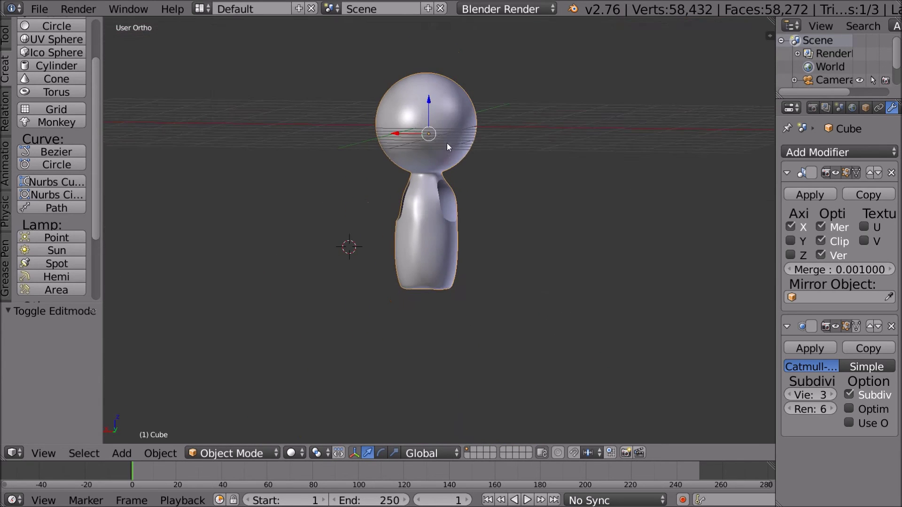
scroll(459, 132, up, 6)
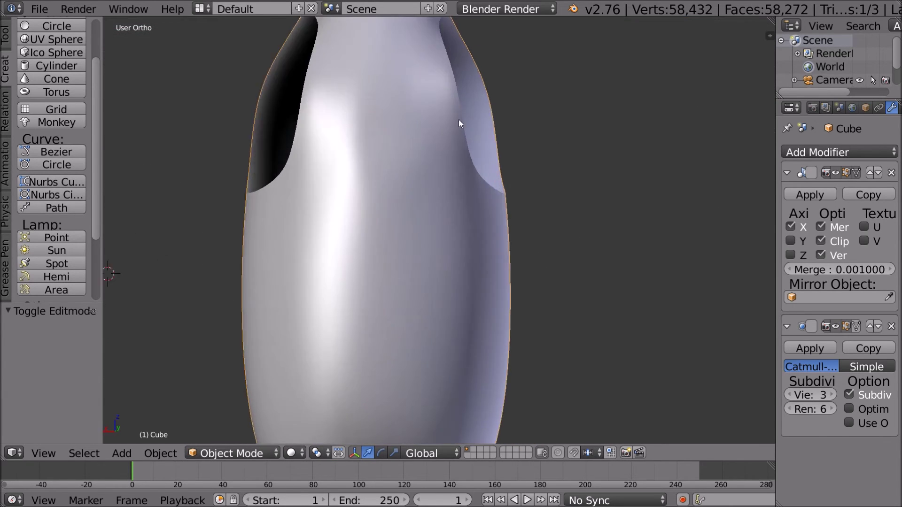
scroll(436, 120, down, 3)
- Add two vertices in the row near the openings' lower ends to the selection and move them about 0.021 inward along Y
key(Tab)
scroll(441, 124, up, 5)
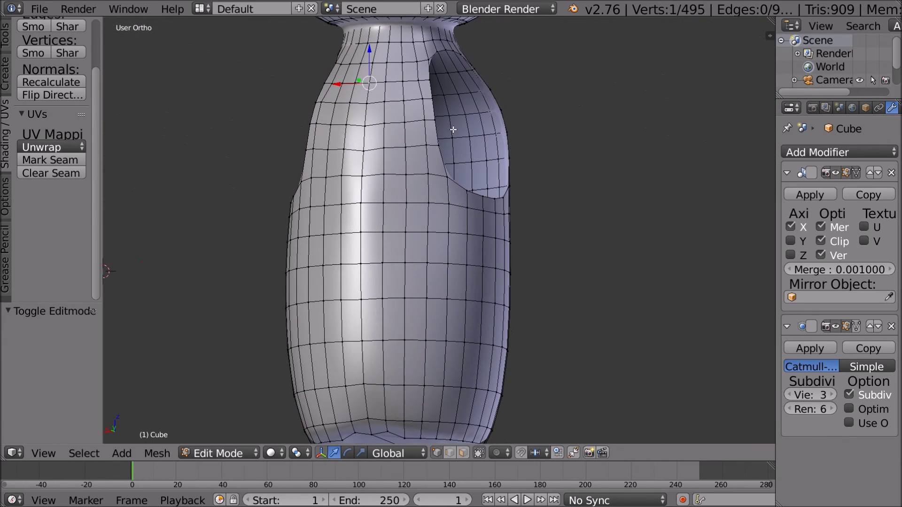
middle_drag(389, 171, 390, 173)
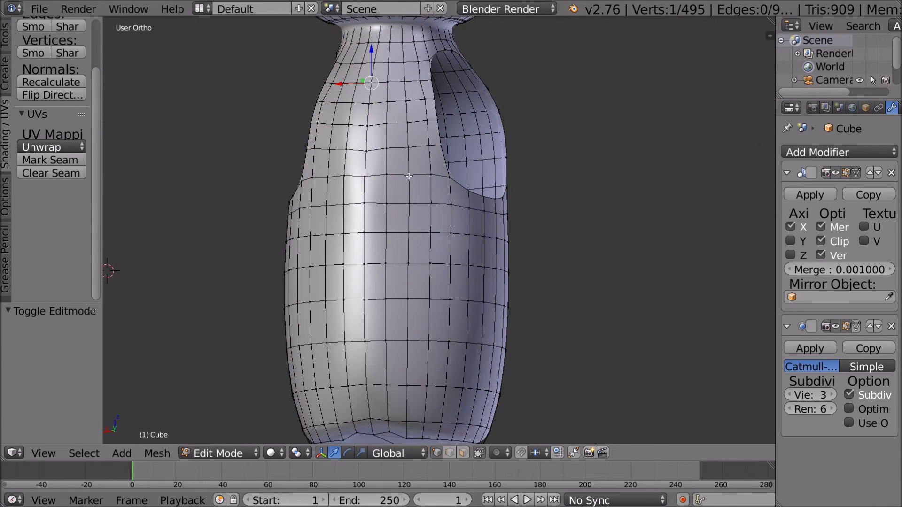
shift+right_click(410, 175)
scroll(411, 169, up, 1)
shift+right_click(427, 165)
middle_drag(426, 164, 451, 158)
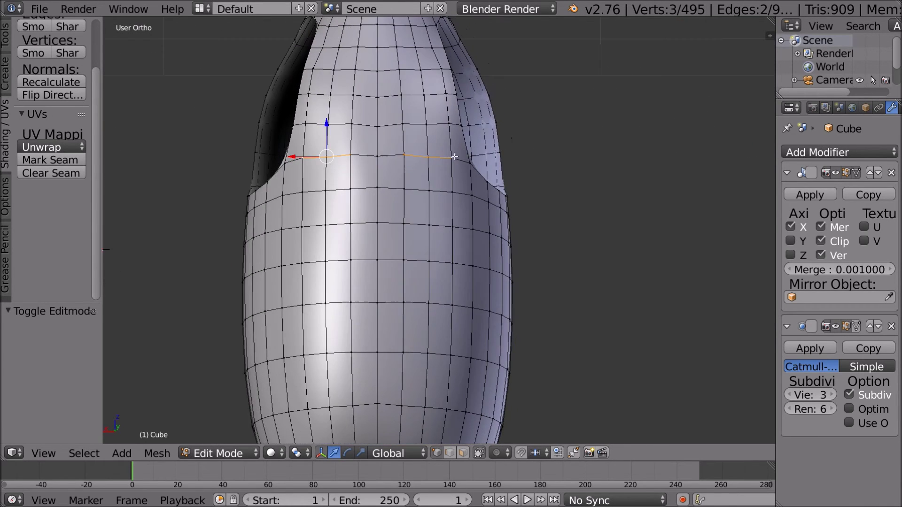
scroll(397, 163, down, 5)
middle_drag(455, 184, 372, 206)
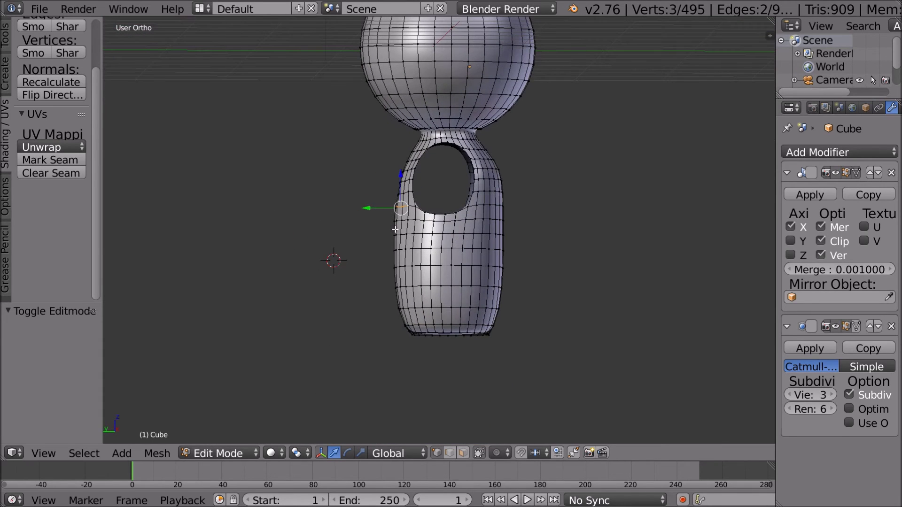
key(g)
click(448, 195)
- Move a single back centreline vertex inward about 0.044 along Y and nudge it about 0.015 further
middle_drag(448, 195, 542, 162)
right_click(410, 192)
middle_drag(458, 194, 457, 144)
key(g)
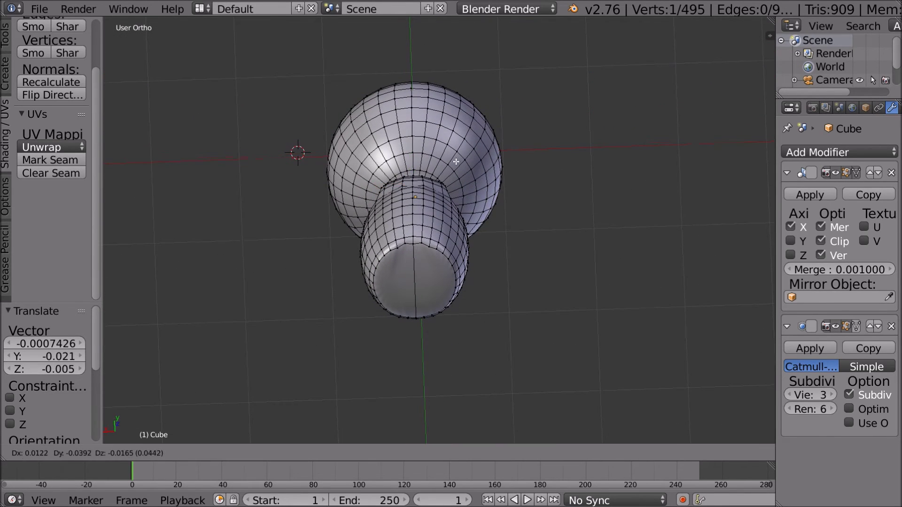
click(450, 186)
scroll(453, 185, up, 2)
scroll(451, 185, up, 1)
key(g)
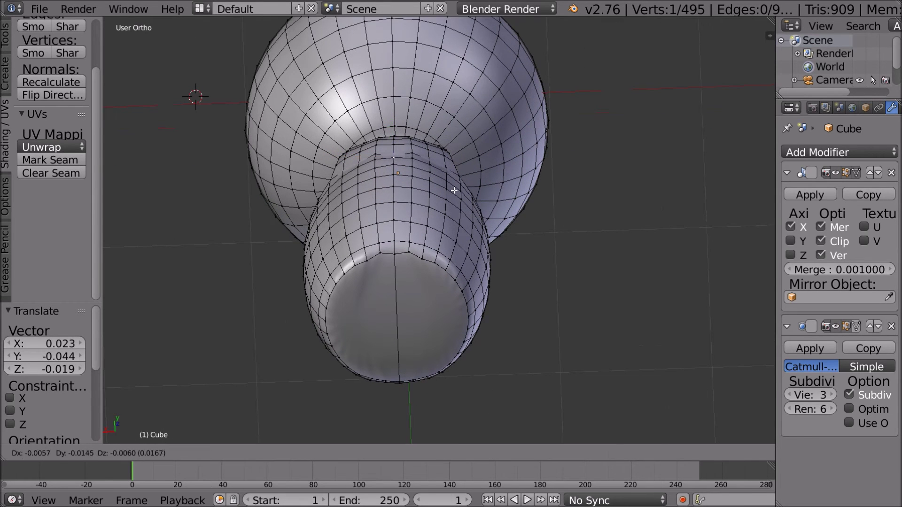
click(454, 190)
- Examine the figure's back, side openings and base from several angles in Object Mode, comparing with the mesh edges
key(Tab)
middle_drag(454, 190, 459, 262)
key(Tab)
key(Tab)
key(Tab)
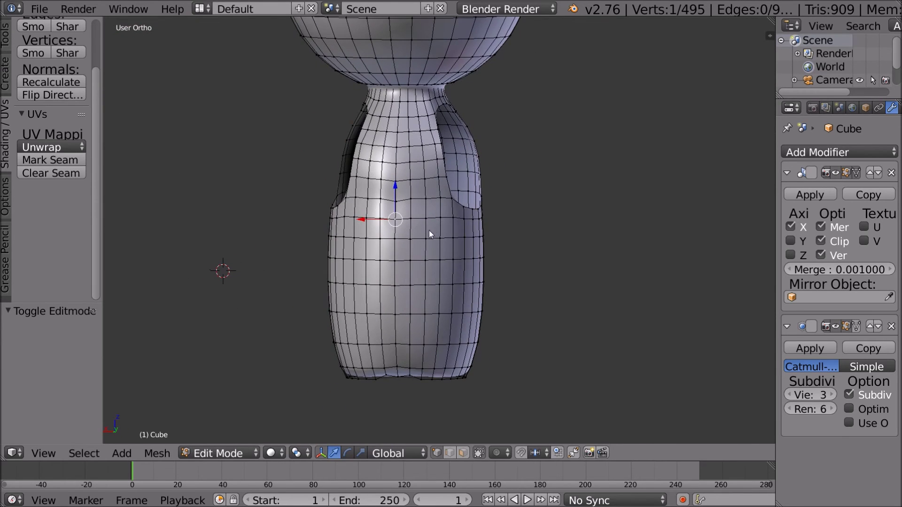
key(Tab)
scroll(430, 230, down, 8)
middle_drag(423, 226, 562, 234)
scroll(557, 229, up, 5)
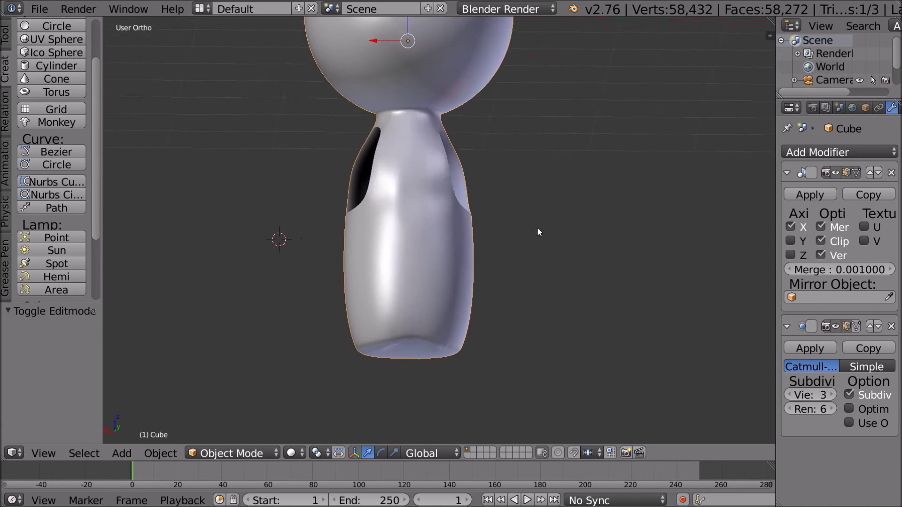
middle_drag(503, 246, 566, 241)
scroll(464, 258, down, 3)
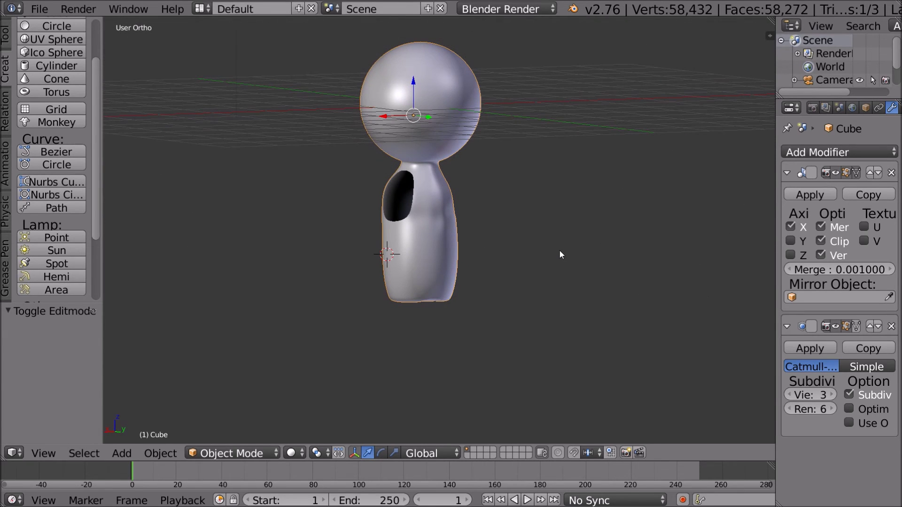
scroll(504, 276, up, 5)
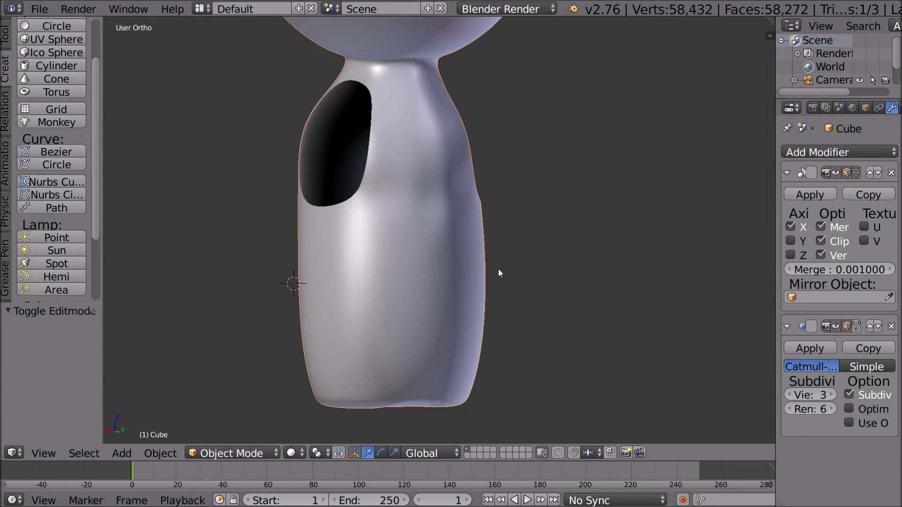
middle_drag(503, 272, 414, 261)
scroll(456, 257, down, 6)
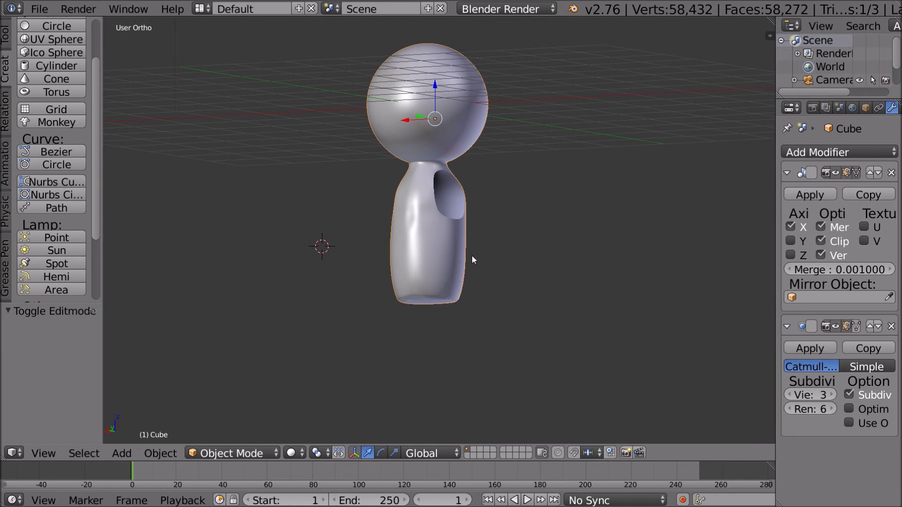
middle_drag(519, 269, 490, 234)
middle_drag(506, 198, 555, 207)
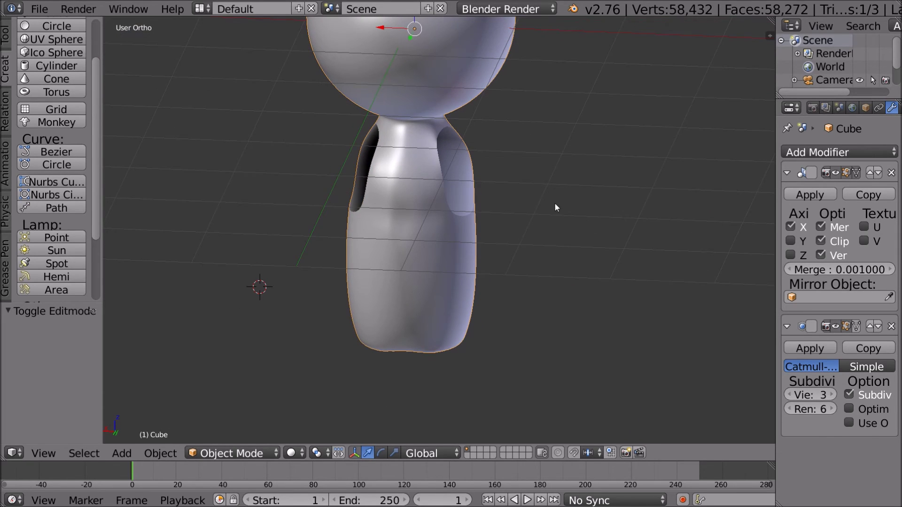
scroll(535, 215, up, 1)
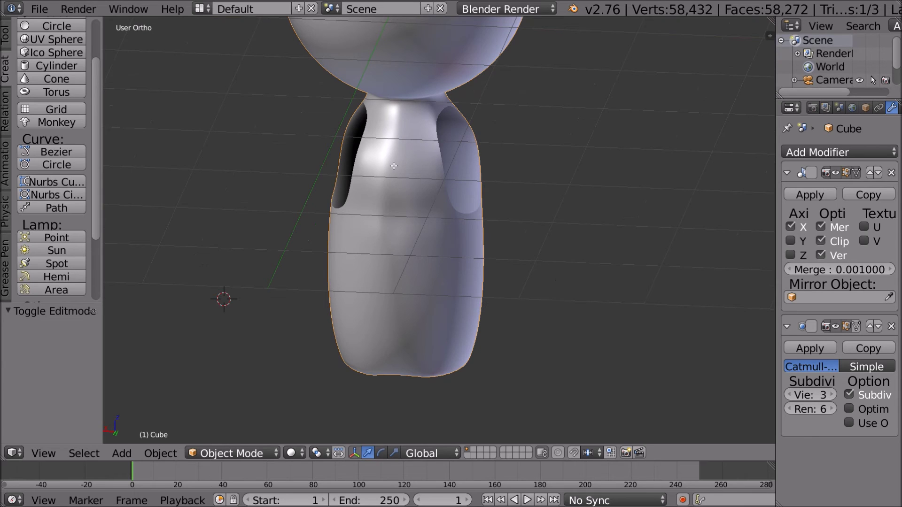
- Select the complete rim edge loop of the body's side opening in Edit Mode
key(Tab)
middle_drag(593, 155, 488, 169)
middle_drag(395, 213, 406, 205)
shift+right_click(417, 218)
alt+shift+right_click(491, 168)
middle_drag(492, 167, 616, 149)
scroll(611, 141, down, 1)
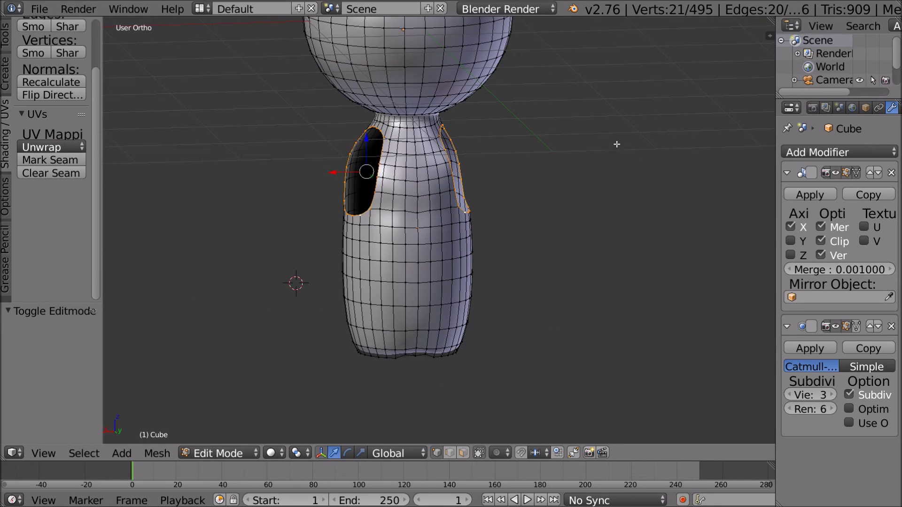
scroll(617, 144, down, 1)
- In front orthographic view, extrude the side opening's rim about 0.289 outward along X and scale it to 0.744
click(43, 453)
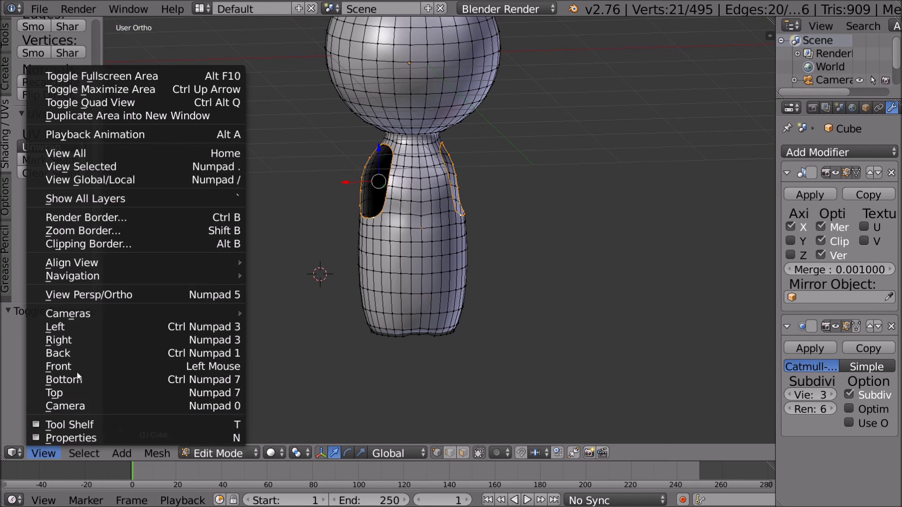
click(77, 368)
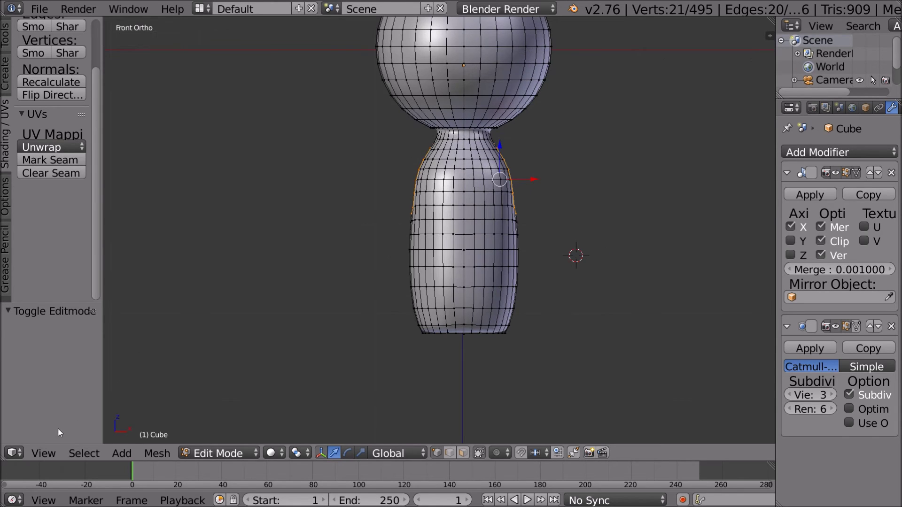
click(33, 450)
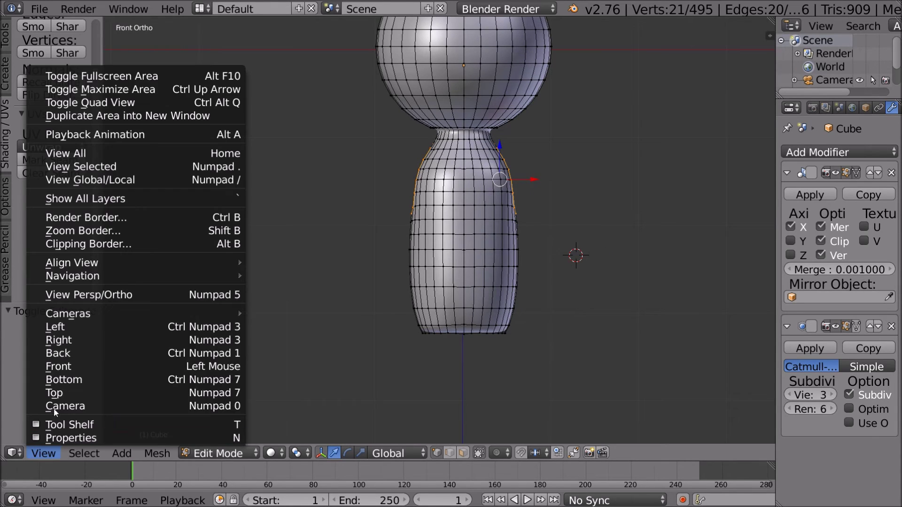
click(79, 367)
click(39, 452)
click(80, 353)
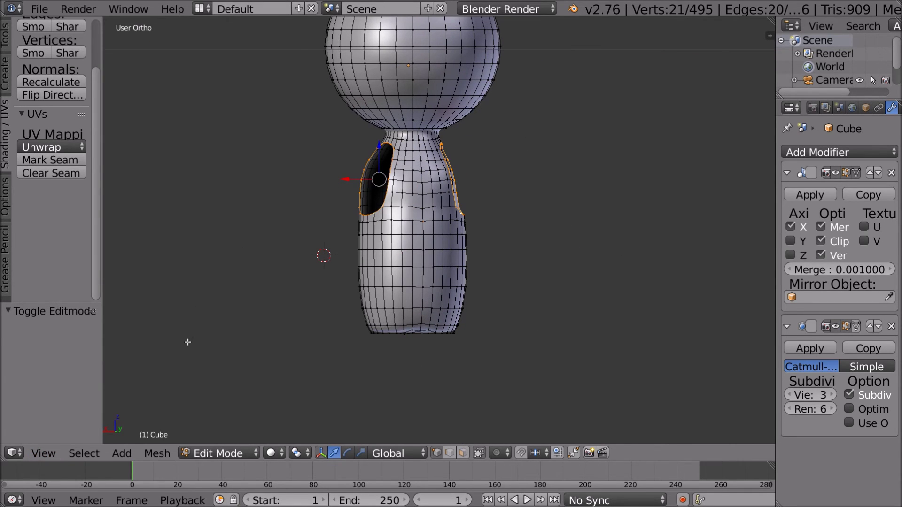
click(47, 452)
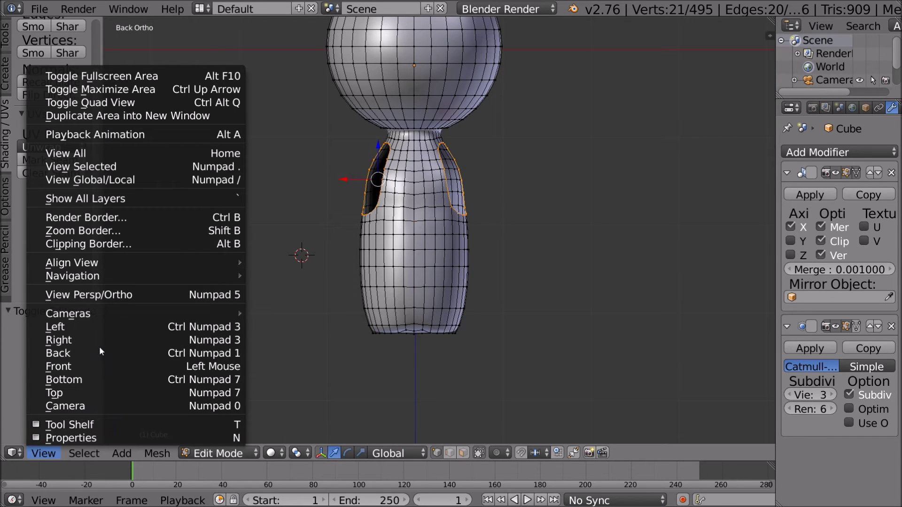
click(99, 366)
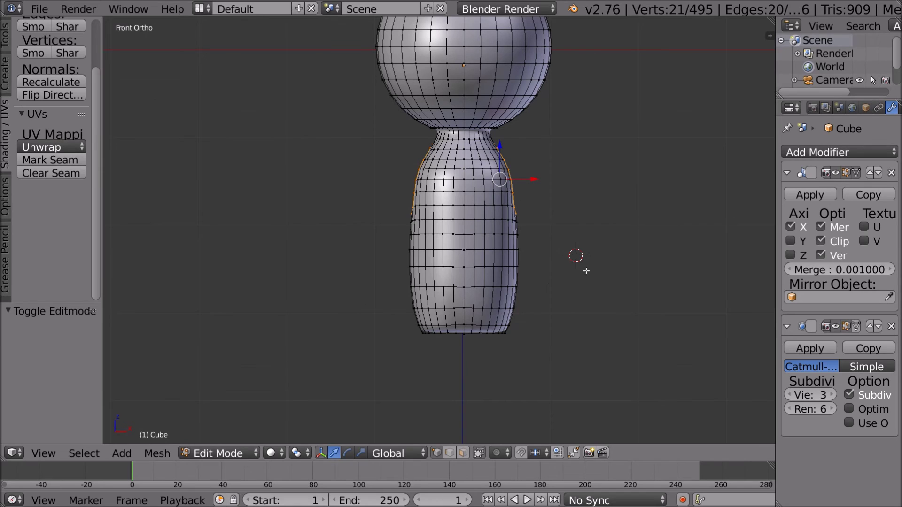
key(e)
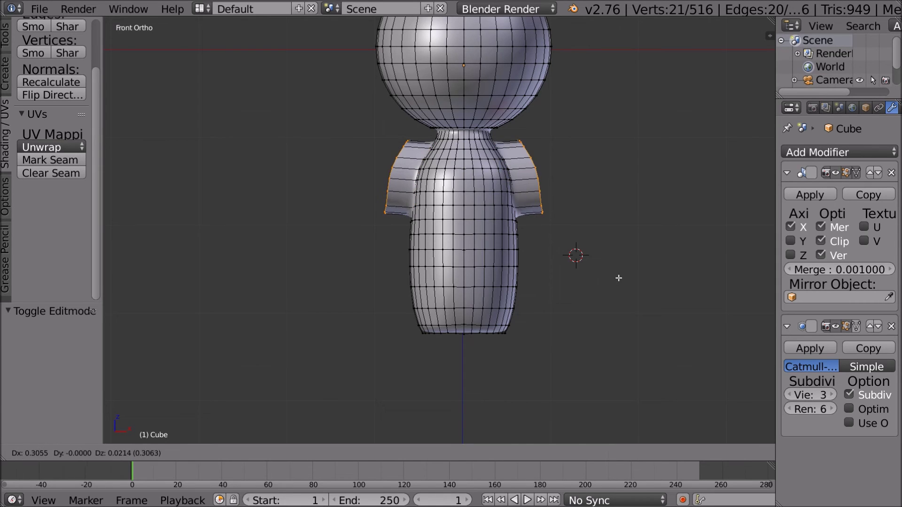
click(610, 276)
key(s)
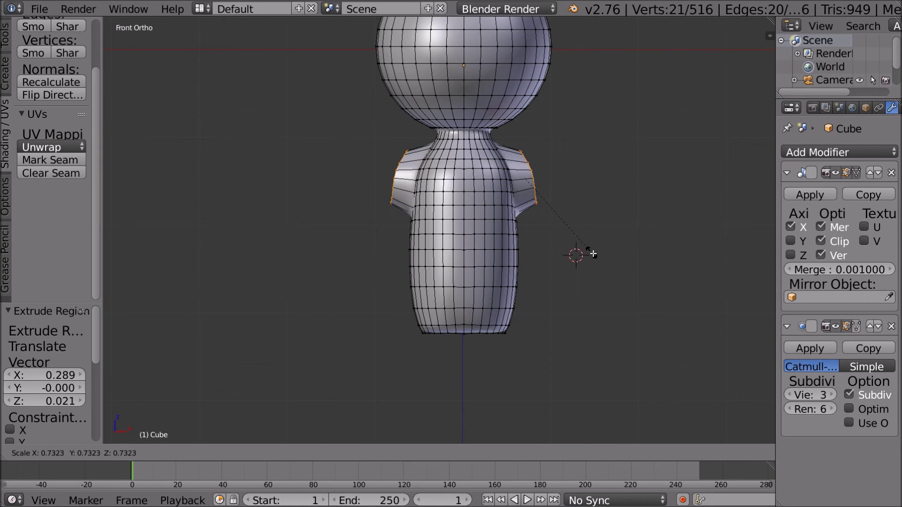
click(592, 253)
- Move the extruded rim about 0.204 back toward the body along X and rotate it about 5.16°
key(g)
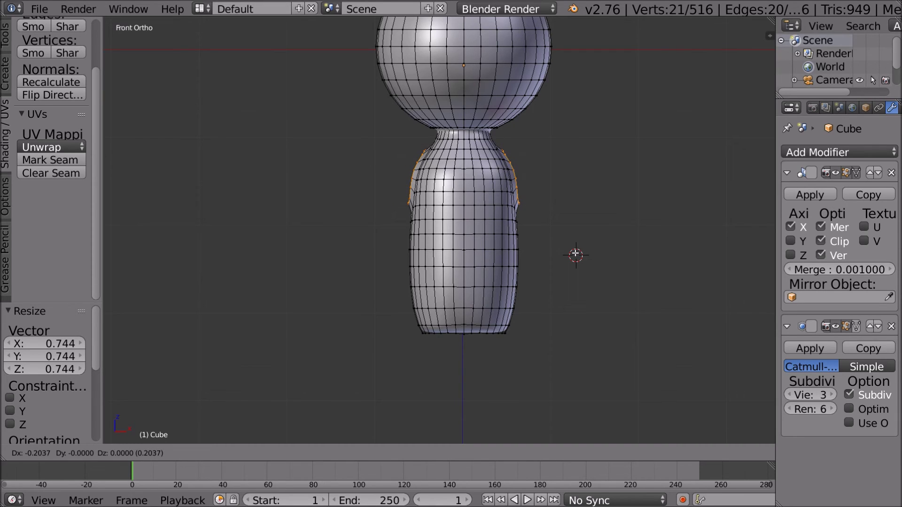
click(694, 214)
key(r)
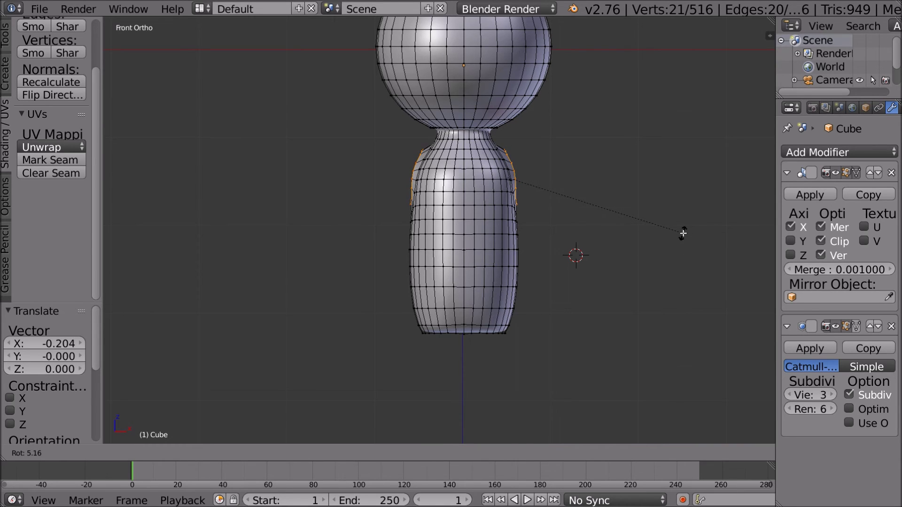
click(683, 232)
- Extrude the arm rim about 0.268 outward along X and 0.016 up along Z, then rotate it about 16.4°
key(e)
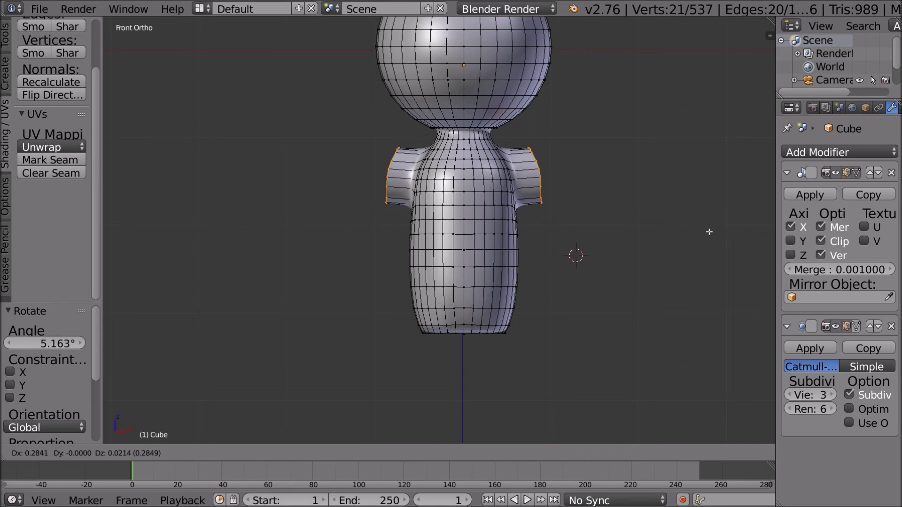
click(706, 234)
key(r)
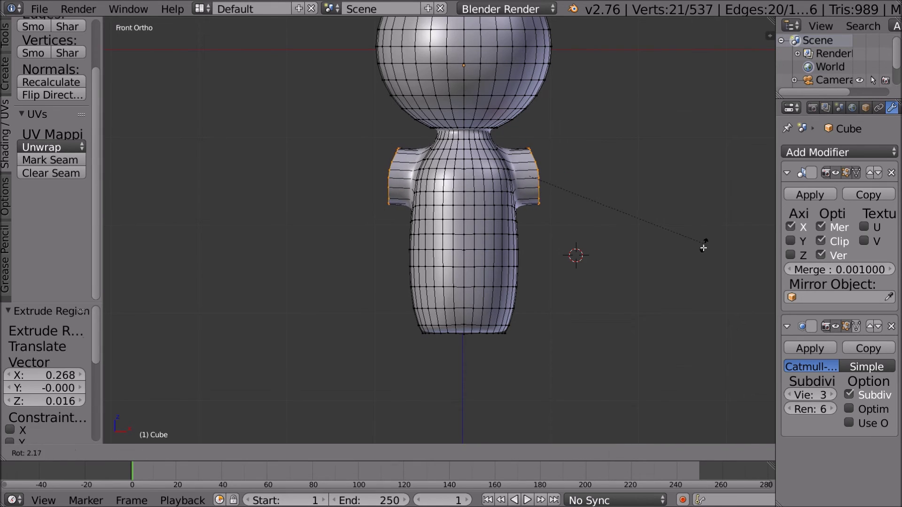
click(669, 276)
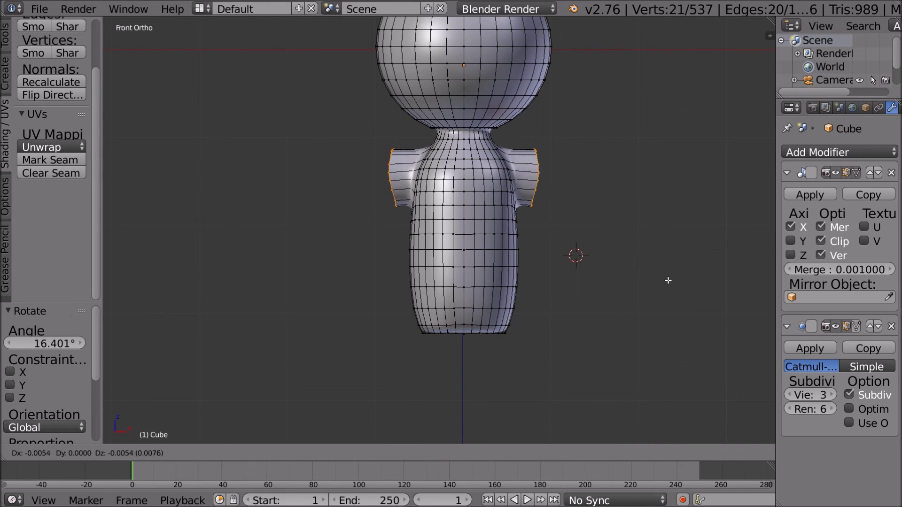
- Move the arm rim about -0.027 along X and -0.070 along Z, rotate it about 9.31° and scale it to about 0.854
key(g)
click(666, 284)
key(r)
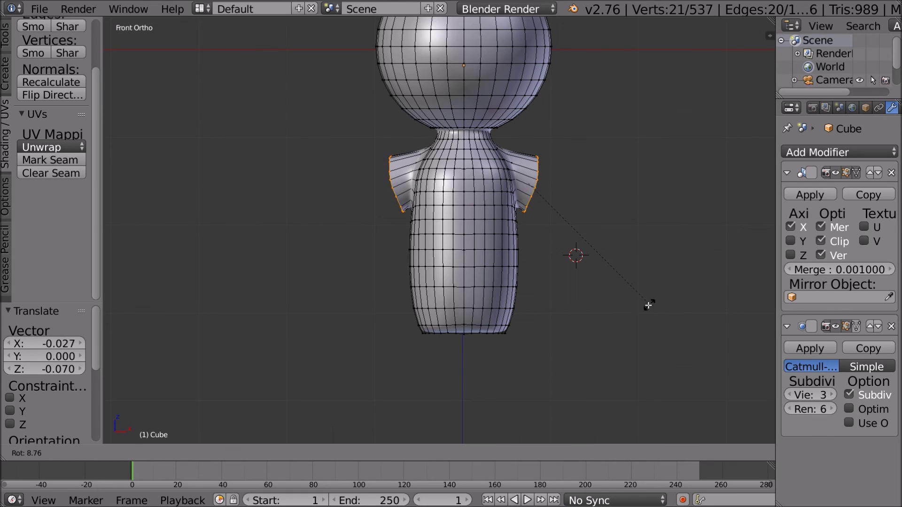
click(648, 306)
key(s)
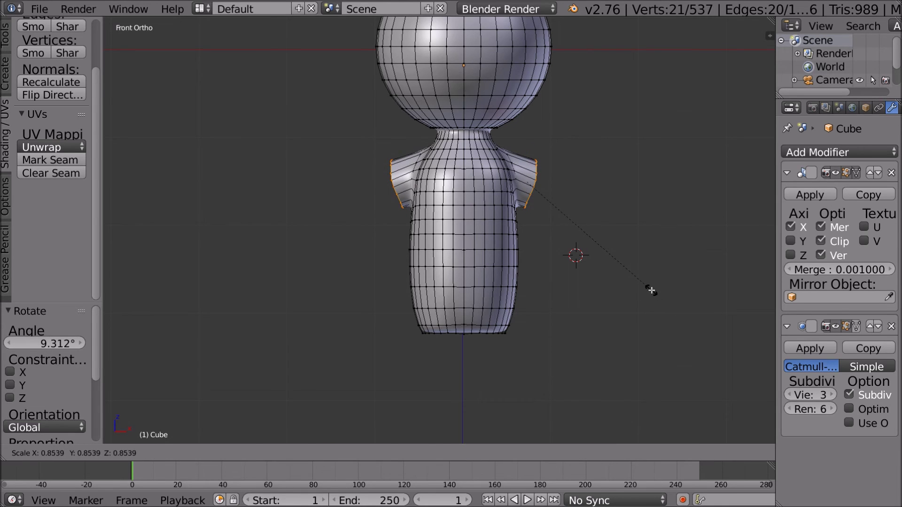
click(651, 291)
- Extrude the upper arm about 0.536 along X and -0.188 along Z, and scale its end loop to 0.883
key(w)
click(604, 354)
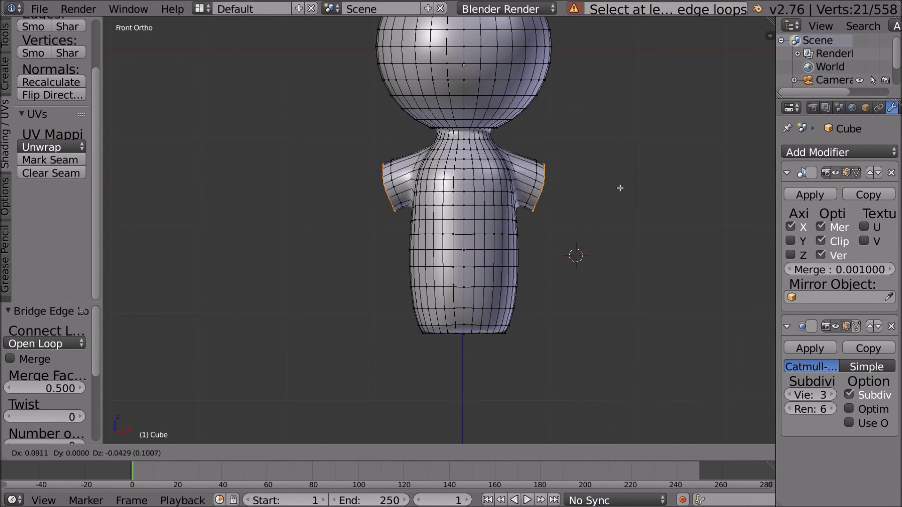
click(648, 197)
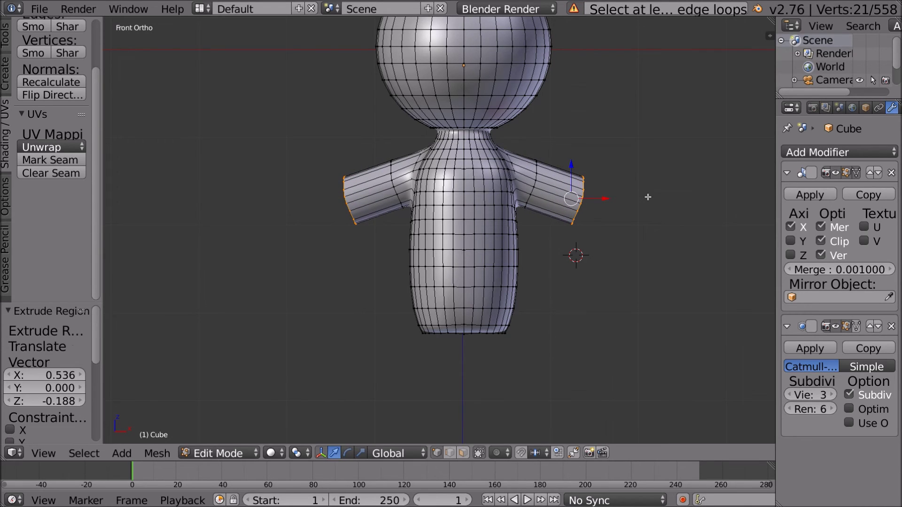
key(s)
click(638, 196)
- Extrude a short elbow section about 0.134 along X and -0.059 along Z, and scale its end loop to 0.862
key(e)
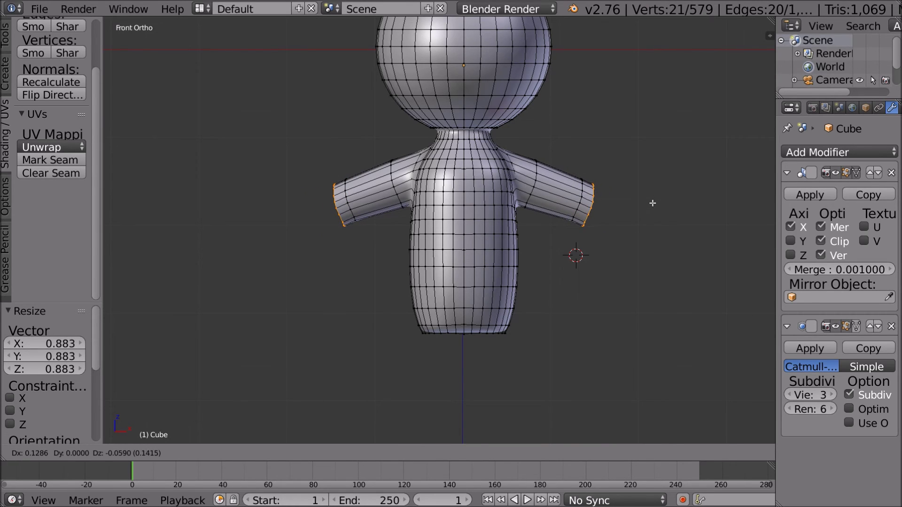
click(651, 201)
key(s)
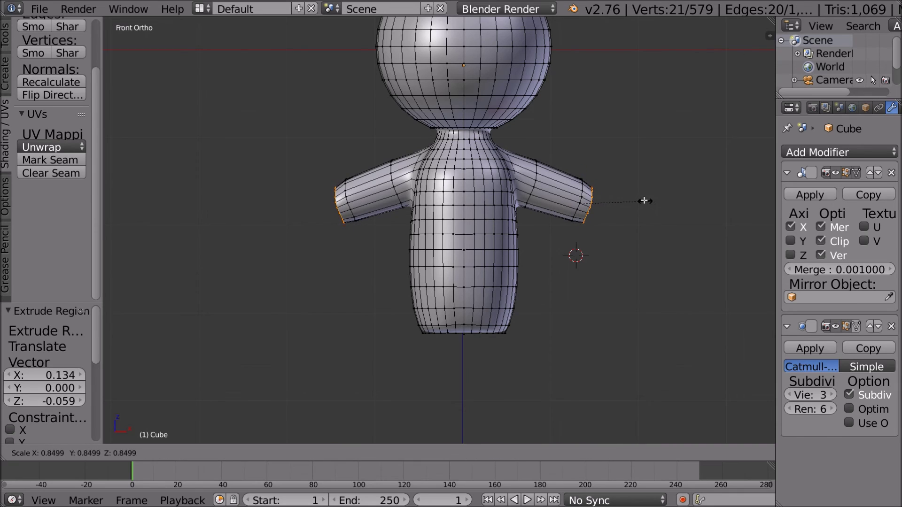
click(644, 199)
- In front view, extrude the forearm about 0.482 along X and -0.166 along Z, scaling its end loop to about 1.068
middle_drag(644, 199, 672, 206)
click(41, 453)
key(KP_1)
key(g)
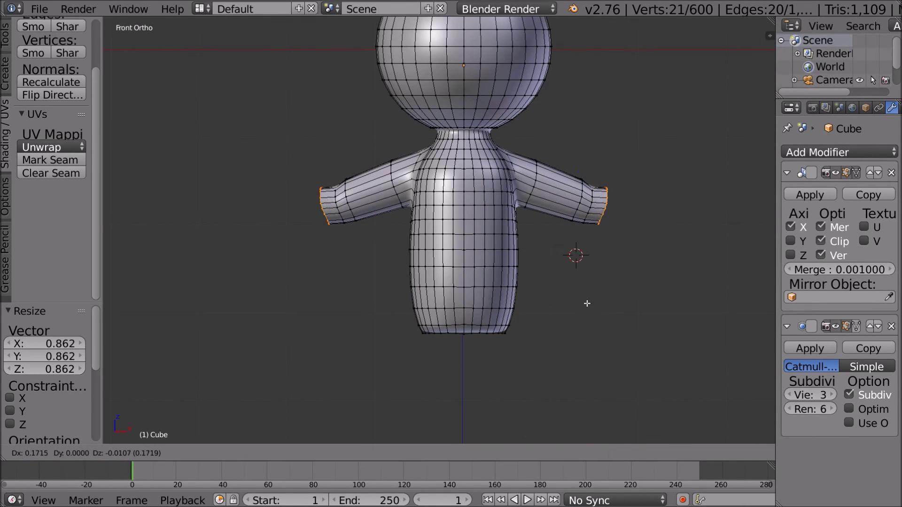
click(609, 316)
key(s)
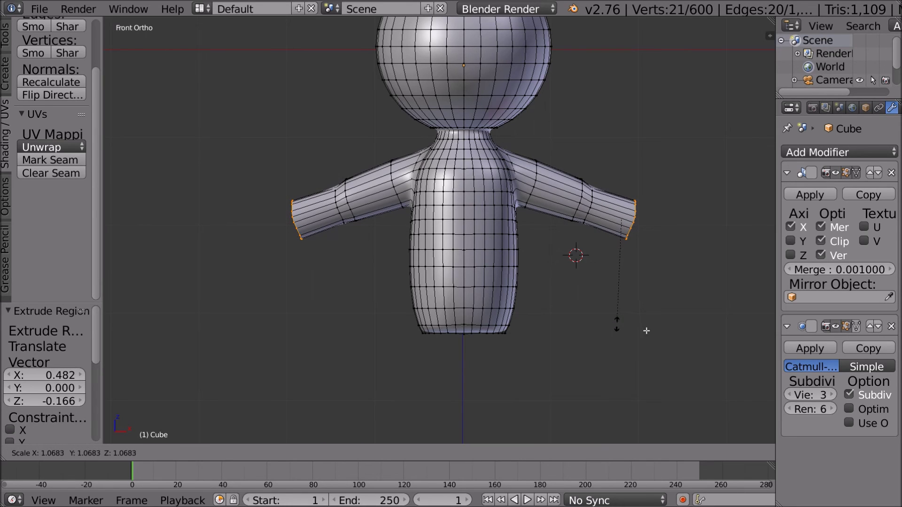
click(646, 331)
- Extrude the forearm a further 0.557 along X and -0.177 along Z, and scale down the wrist loop
key(e)
click(690, 345)
key(s)
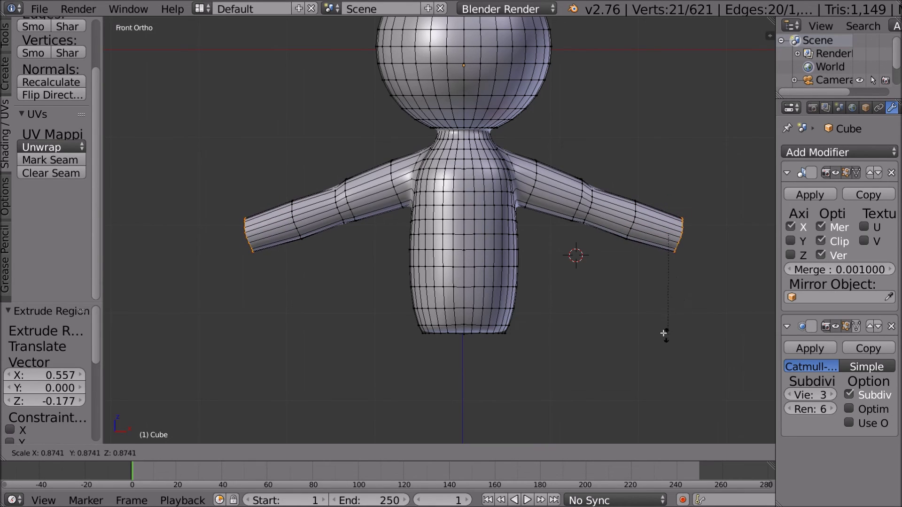
click(648, 320)
- Examine the small dent in the figure's back, first in Object Mode and then in wireframe Edit Mode
middle_drag(620, 328, 556, 279)
key(Tab)
scroll(543, 278, up, 4)
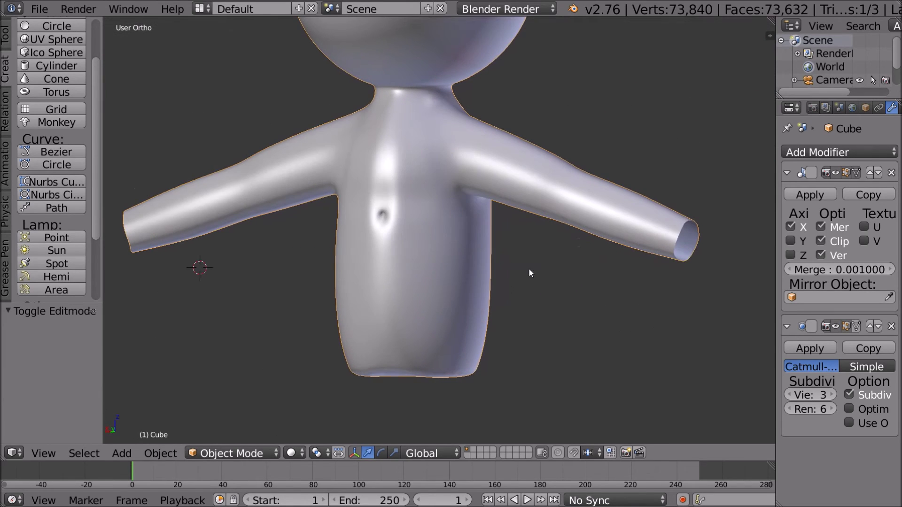
scroll(380, 241, up, 4)
mouse_move(401, 241)
middle_down()
mouse_move(461, 217)
mouse_move(356, 234)
mouse_move(393, 233)
middle_up()
scroll(329, 213, up, 4)
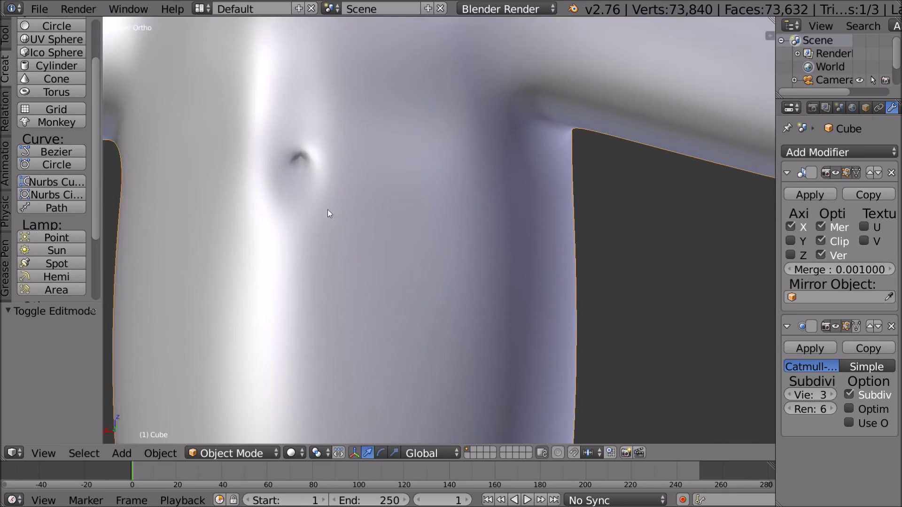
key(Tab)
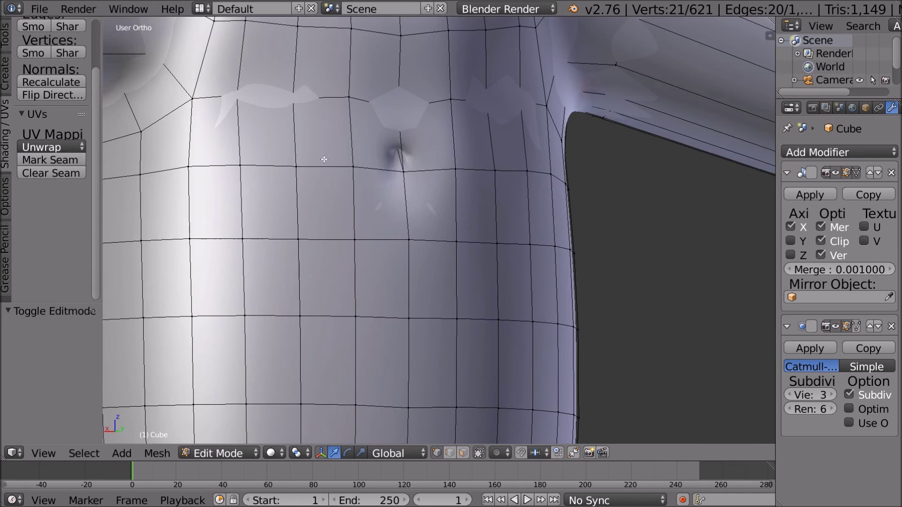
key(z)
middle_drag(354, 253, 421, 213)
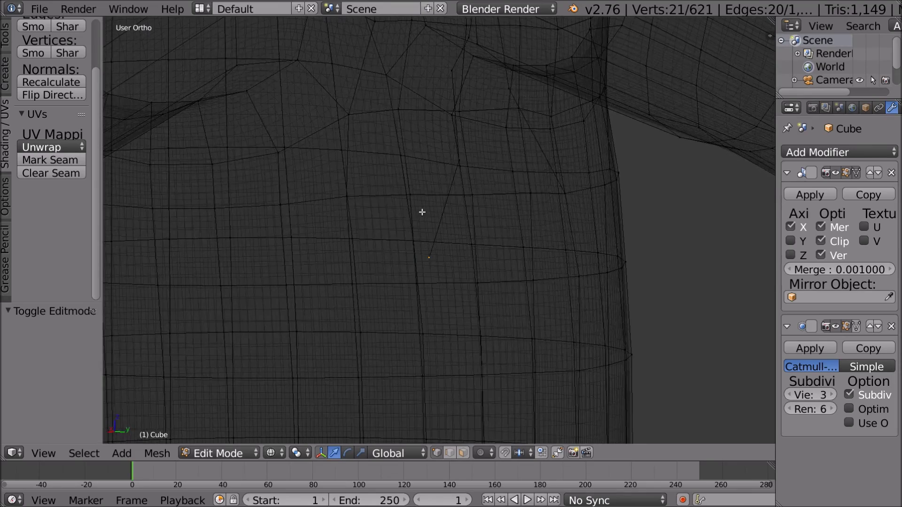
scroll(421, 213, down, 3)
middle_drag(485, 160, 472, 142)
- Select the stray vertices around the dent in the back, delete them as vertices and check the smooth surface in Object Mode
right_click(441, 135)
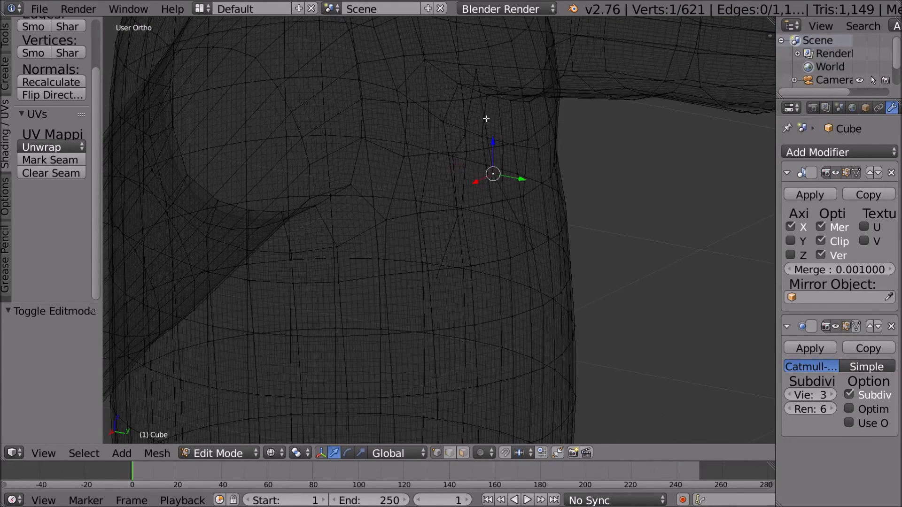
middle_drag(483, 90, 478, 74)
shift+right_click(467, 131)
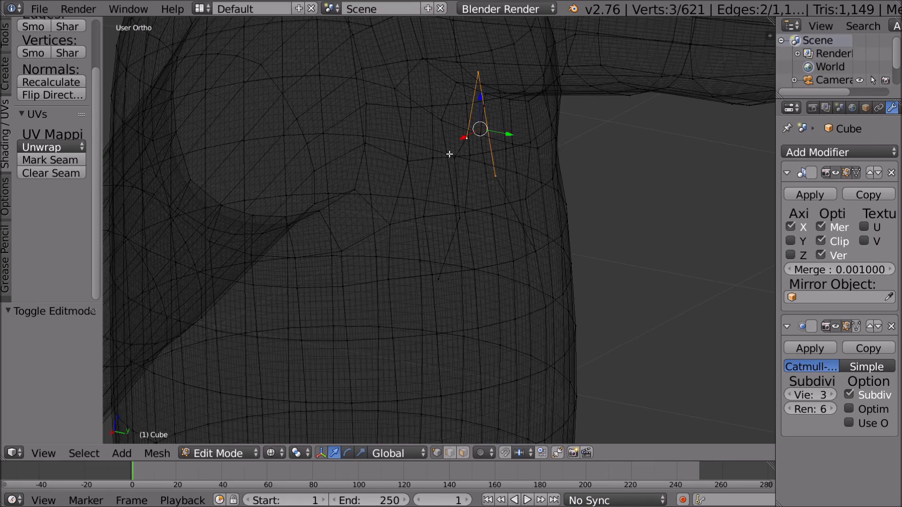
shift+right_click(458, 160)
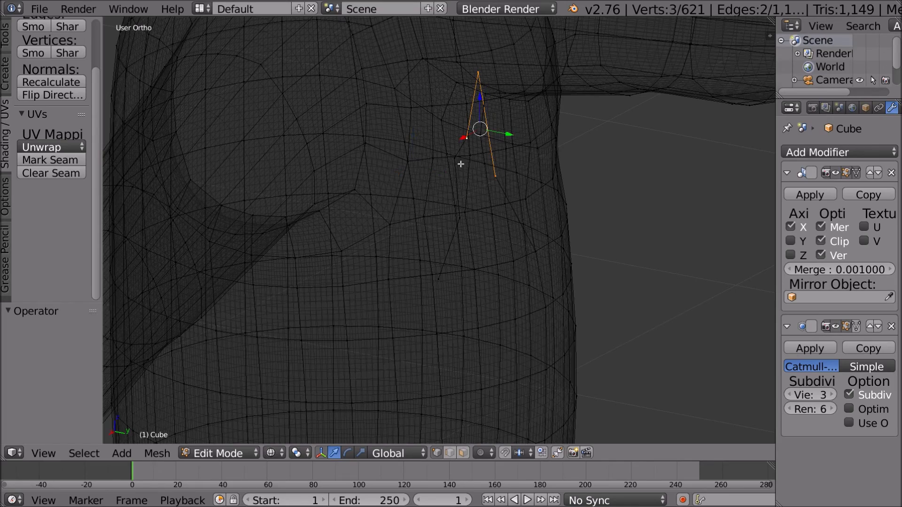
shift+right_click(457, 220)
shift+right_click(441, 278)
middle_drag(495, 230, 596, 196)
key(x)
click(596, 196)
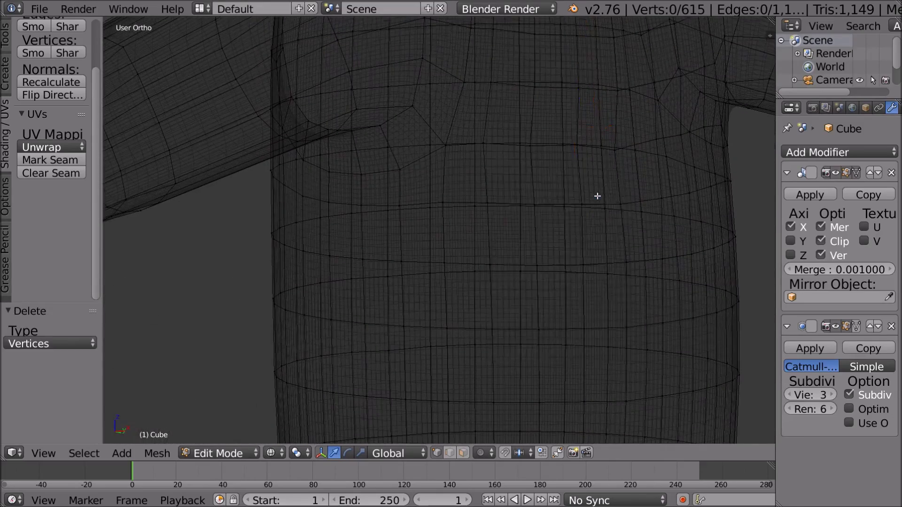
scroll(597, 196, down, 3)
key(z)
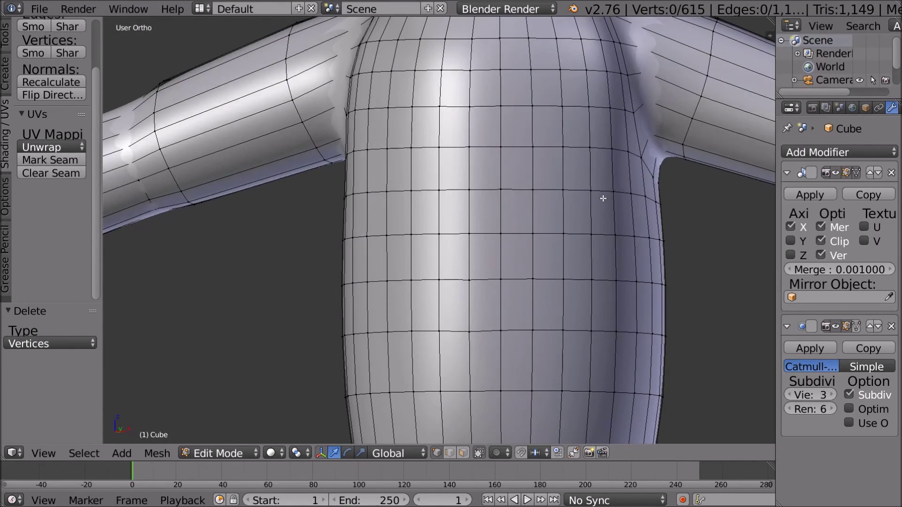
key(Tab)
scroll(598, 195, down, 3)
middle_drag(592, 195, 497, 186)
scroll(390, 200, up, 4)
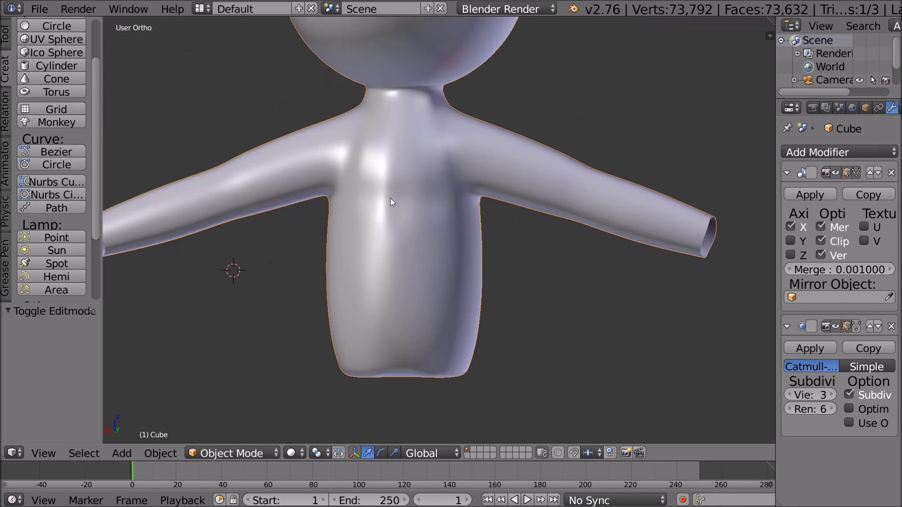
- Select three vertices of the back's armpit-level row, move them about -0.024 along Y and -0.021 along Z, and rotate them about 11.85°
key(Tab)
scroll(398, 187, up, 3)
scroll(370, 138, up, 1)
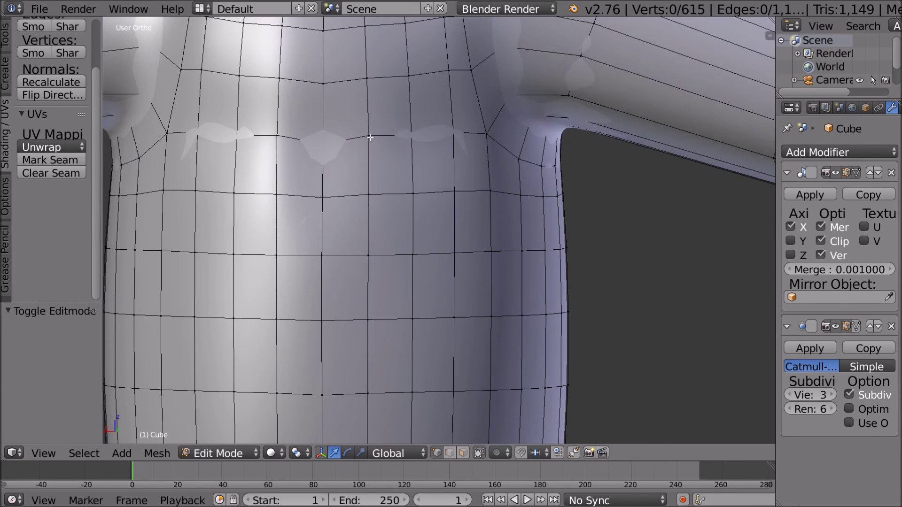
shift+right_click(408, 136)
shift+right_click(485, 135)
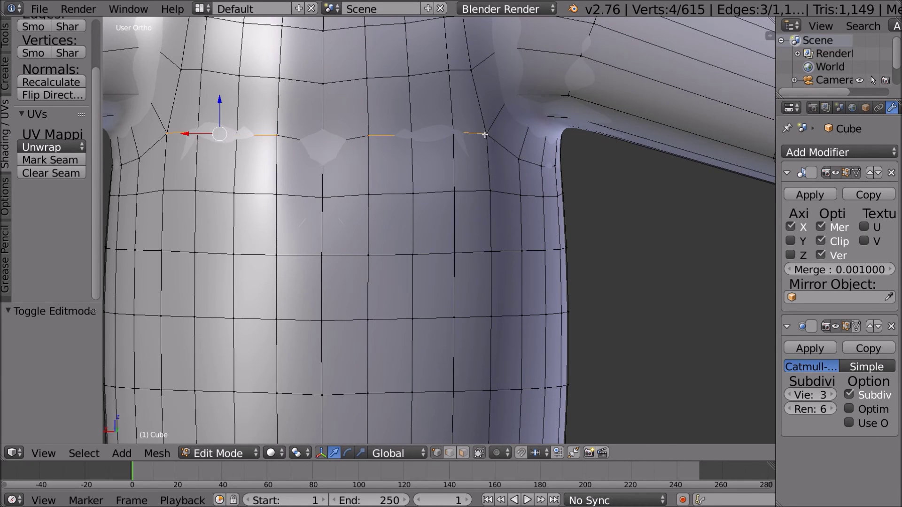
shift+right_click(453, 132)
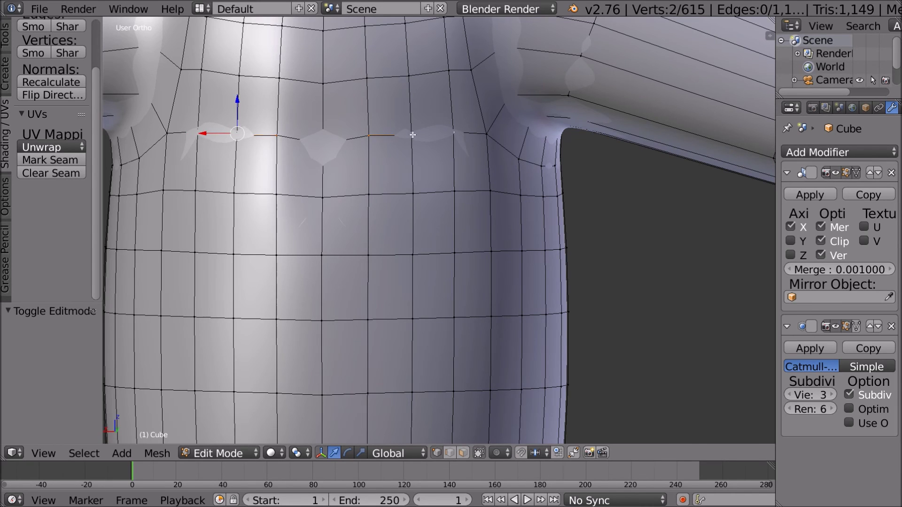
shift+right_click(412, 135)
scroll(414, 137, up, 1)
middle_drag(427, 150, 443, 134)
scroll(316, 100, up, 1)
middle_drag(324, 100, 353, 33)
scroll(353, 33, down, 3)
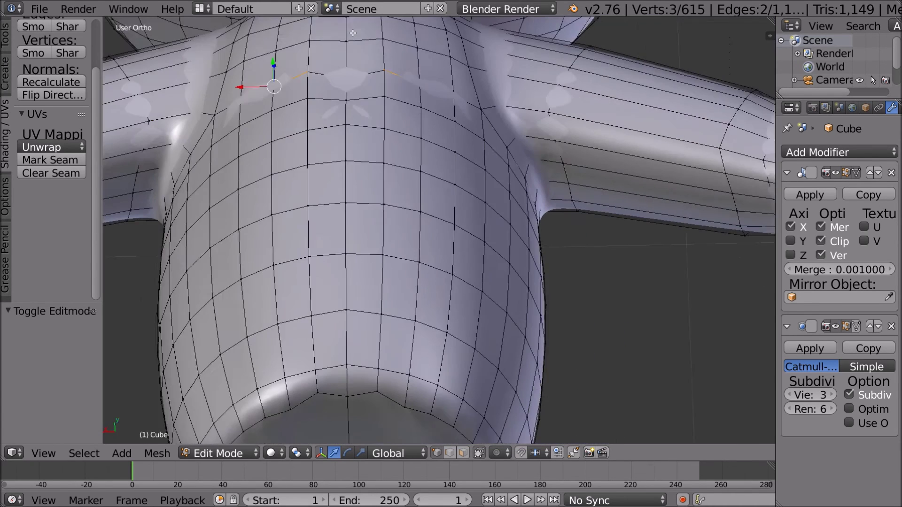
scroll(352, 33, down, 1)
scroll(363, 41, down, 1)
key(g)
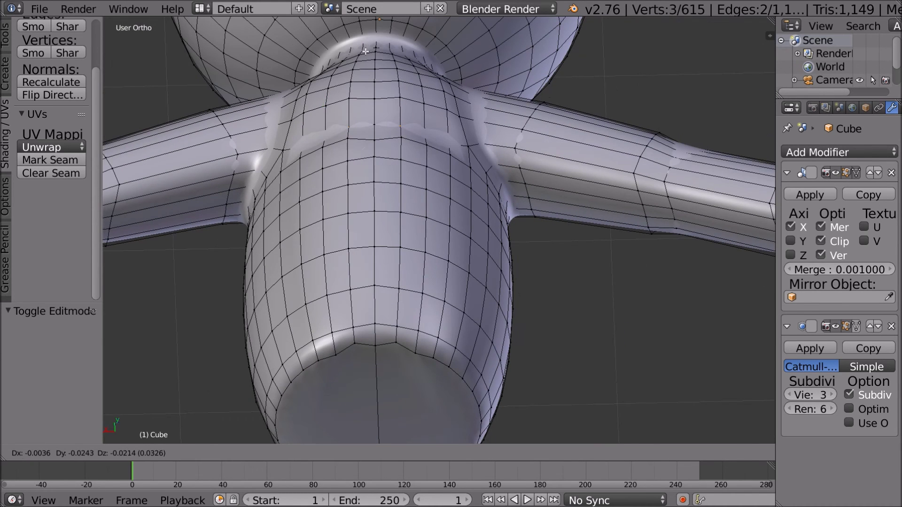
click(368, 51)
key(r)
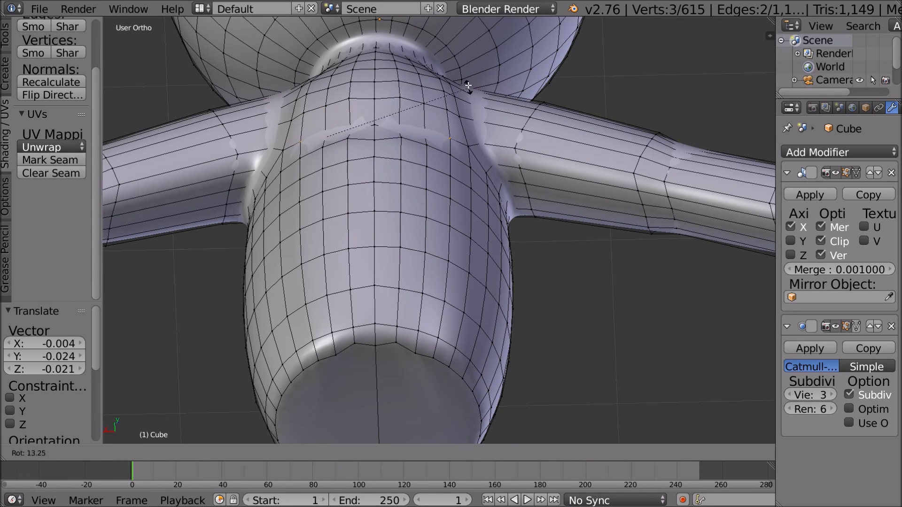
click(467, 84)
- Select four vertices of the next row down the back and move them about -0.019 along Y and -0.017 along Z
right_click(409, 139)
shift+right_click(429, 146)
key(ctrl+shift+KP_Add)
key(ctrl+shift+KP_Add)
key(g)
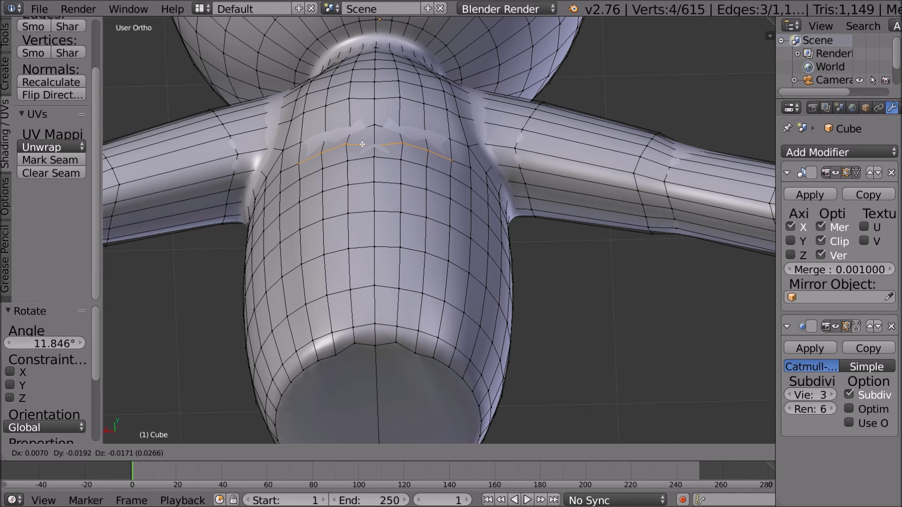
click(349, 147)
- Reduce the back row's selection to three vertices, rotate them about 5.77° and reposition them, checking the shape in Object Mode
key(ctrl+shift+KP_Subtract)
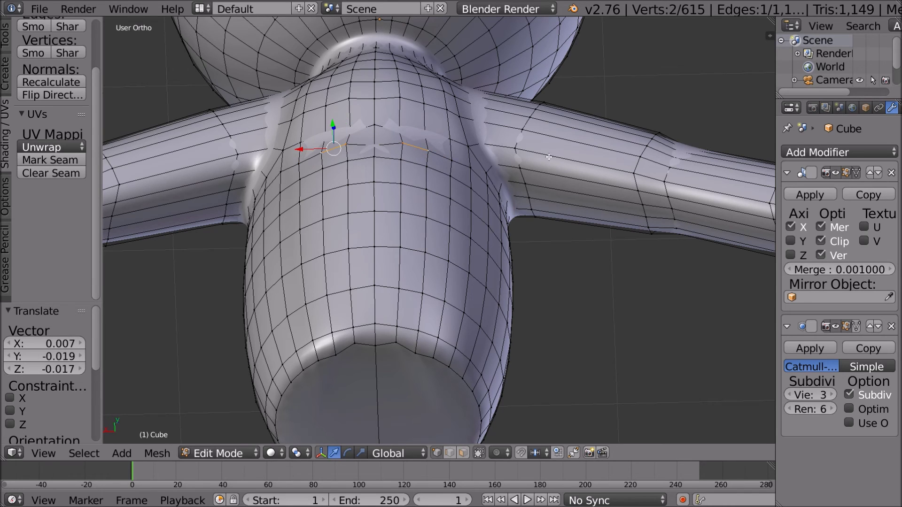
key(ctrl+shift+KP_Add)
key(r)
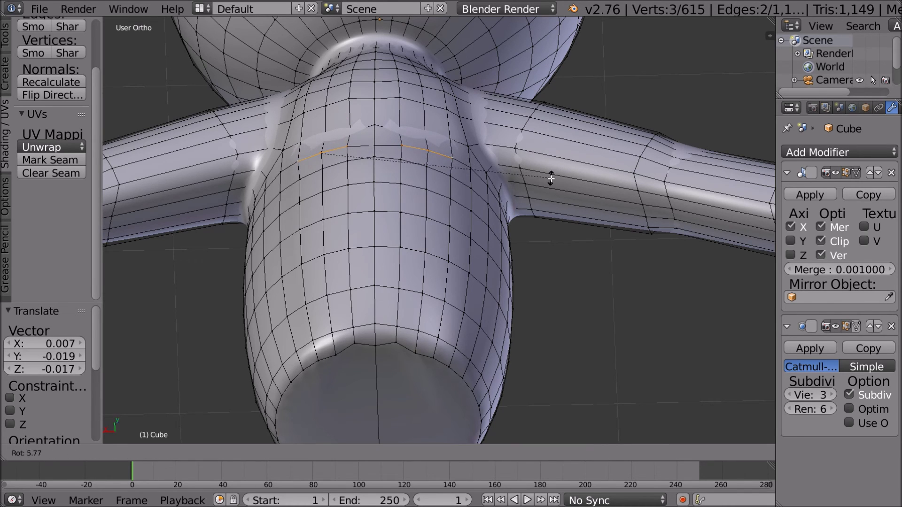
click(550, 179)
key(g)
click(424, 203)
middle_drag(424, 203, 453, 234)
scroll(377, 248, down, 2)
key(Tab)
key(Tab)
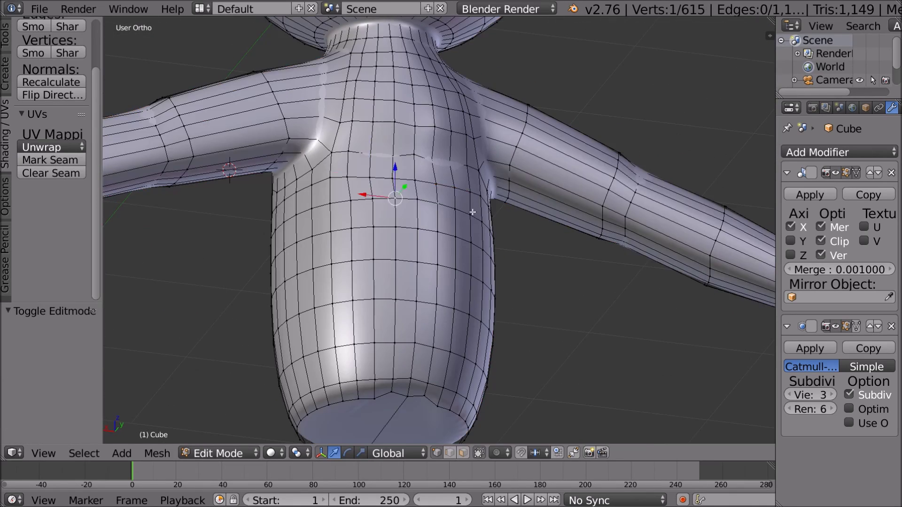
- Select three adjacent vertices of the back row, including the centre one, rotate and move them slightly, and check the figure in Object Mode
middle_drag(407, 196, 435, 181)
middle_drag(373, 171, 374, 169)
right_click(419, 180)
shift+right_click(397, 176)
key(r)
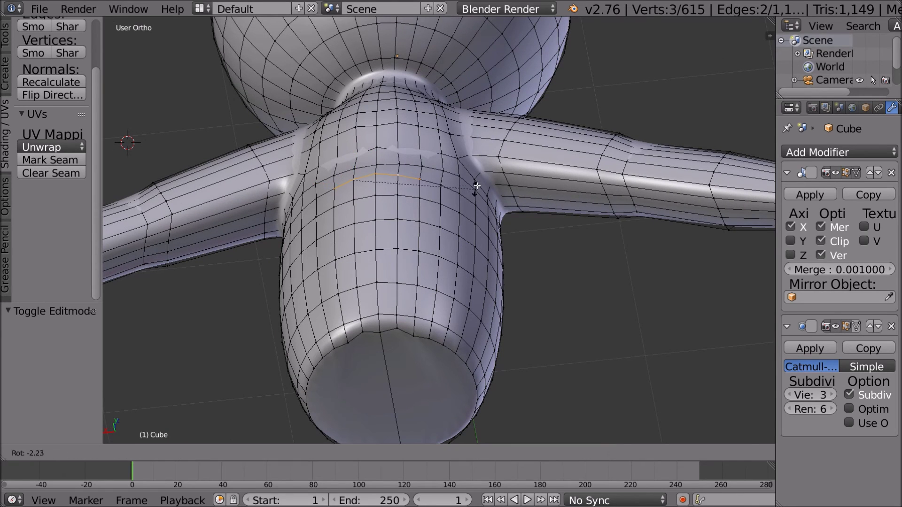
click(473, 203)
key(g)
click(473, 205)
middle_drag(472, 204, 552, 211)
key(Tab)
middle_drag(500, 243, 527, 262)
scroll(405, 260, down, 4)
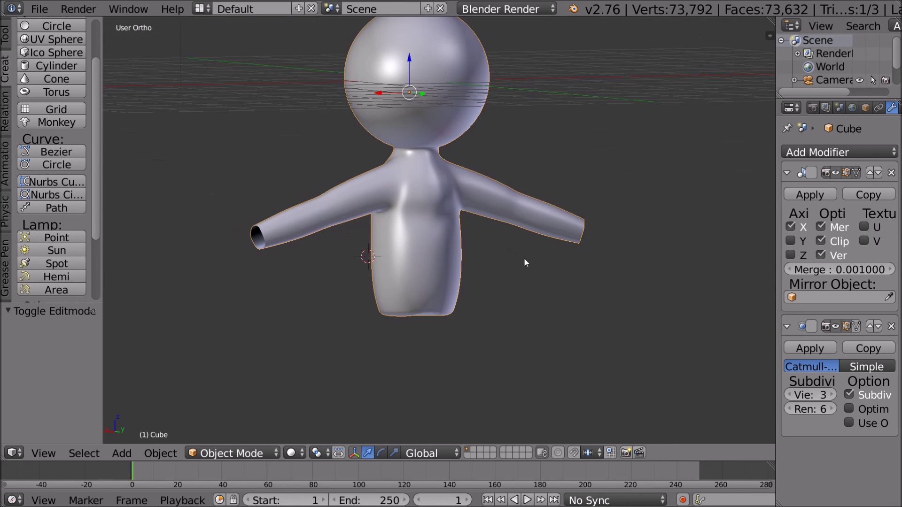
- Select the centre-line vertices of the upper back below the neck, move them to shape the spine and check the result in Object Mode
scroll(519, 250, up, 4)
key(Tab)
middle_drag(473, 203, 414, 112)
shift+right_click(405, 108)
shift+right_click(404, 87)
shift+right_click(402, 71)
middle_drag(403, 73, 472, 123)
middle_drag(567, 156, 502, 139)
key(g)
click(578, 157)
key(Tab)
scroll(497, 132, up, 4)
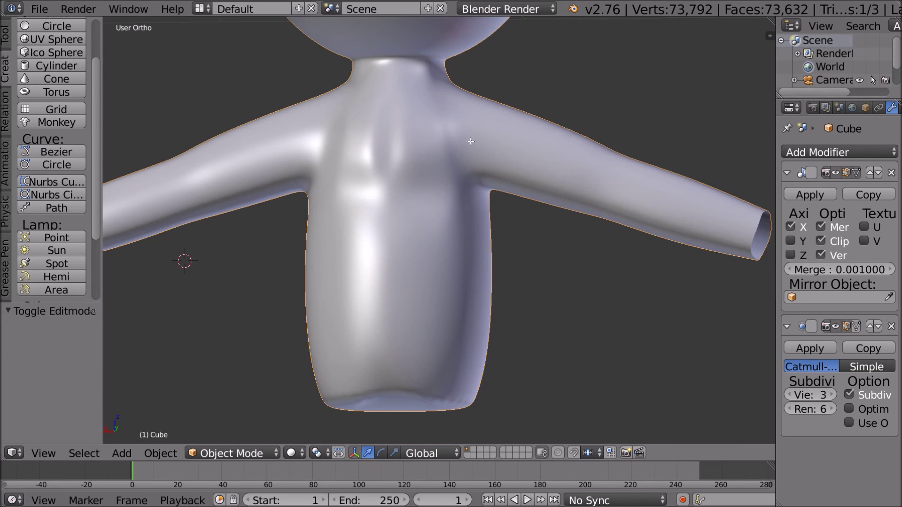
- Select four vertices in a column where the arm meets the back and move them 0.035 in X, 0.022 in Y and -0.013 in Z
key(Tab)
right_click(465, 150)
middle_drag(481, 162, 443, 177)
shift+right_click(451, 161)
shift+right_click(449, 147)
shift+right_click(483, 186)
key(g)
click(481, 187)
middle_drag(342, 178, 381, 176)
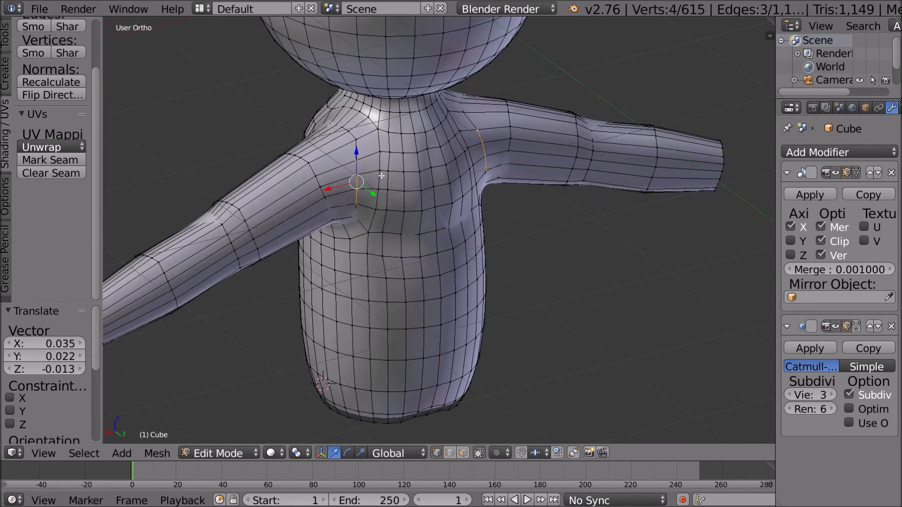
- Rotate the four selected shoulder vertices about -1.163°, move them slightly and check the figure in Object Mode
key(r)
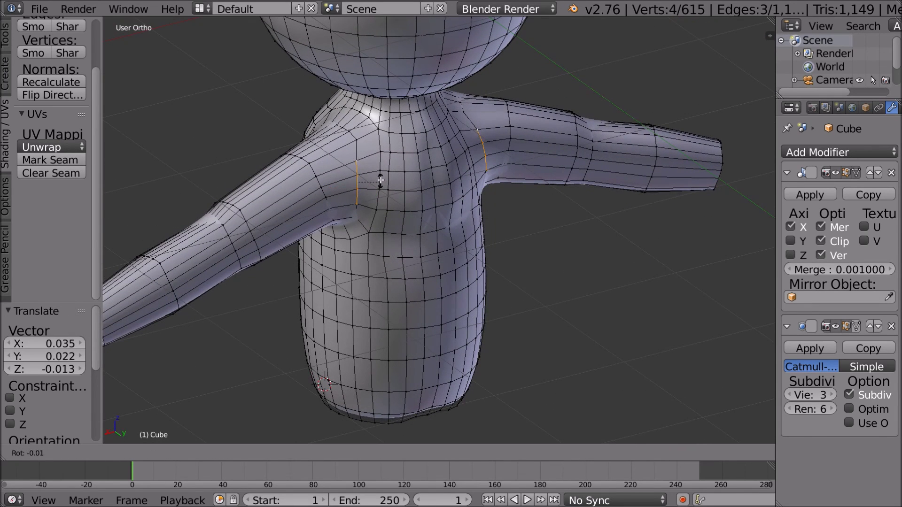
click(380, 181)
key(g)
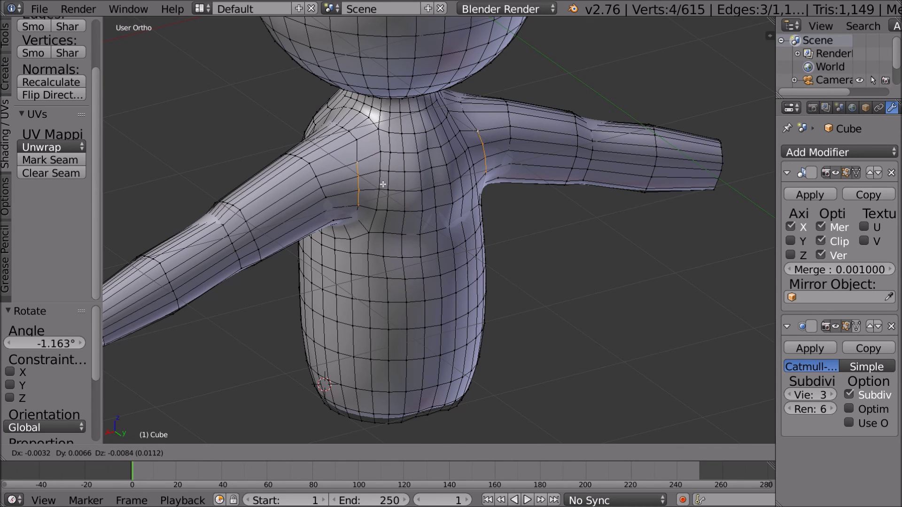
click(424, 187)
key(Tab)
middle_drag(421, 179, 389, 145)
scroll(454, 154, down, 4)
middle_drag(454, 154, 433, 165)
scroll(435, 165, up, 2)
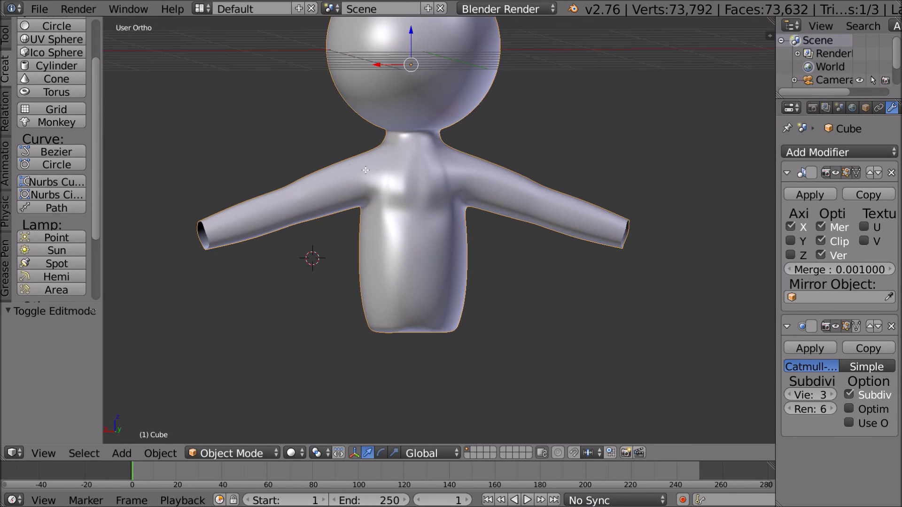
- Examine the upper back's mesh in Edit Mode and its smoothed surface in Object Mode
key(Tab)
scroll(376, 170, up, 3)
middle_drag(376, 170, 340, 108)
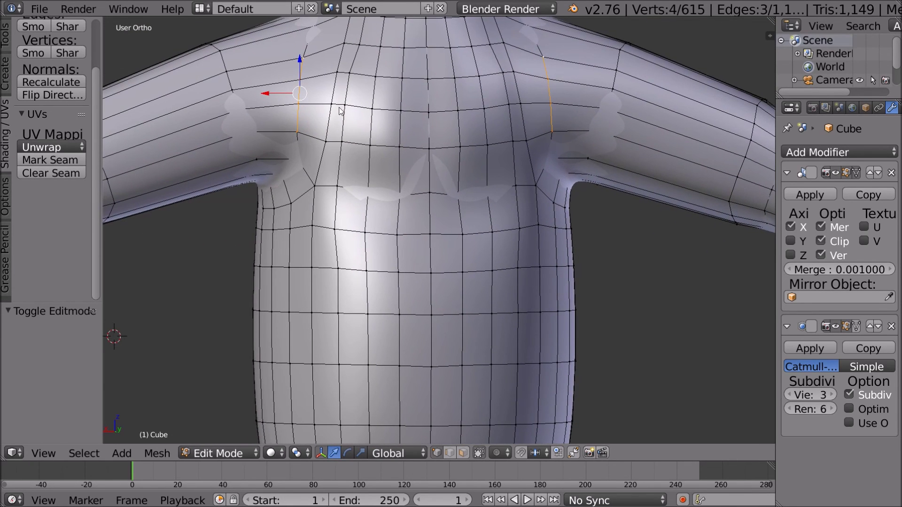
key(Tab)
scroll(348, 127, down, 3)
mouse_move(382, 132)
middle_down()
mouse_move(411, 139)
mouse_move(394, 138)
middle_up()
scroll(375, 159, up, 2)
scroll(396, 154, up, 2)
- Select four vertices in the next column towards the spine, rotate them -1.243° and move them 0.035 in X, -0.007 in Y and -0.008 in Z
key(Tab)
right_click(374, 153)
shift+right_click(377, 130)
shift+right_click(379, 108)
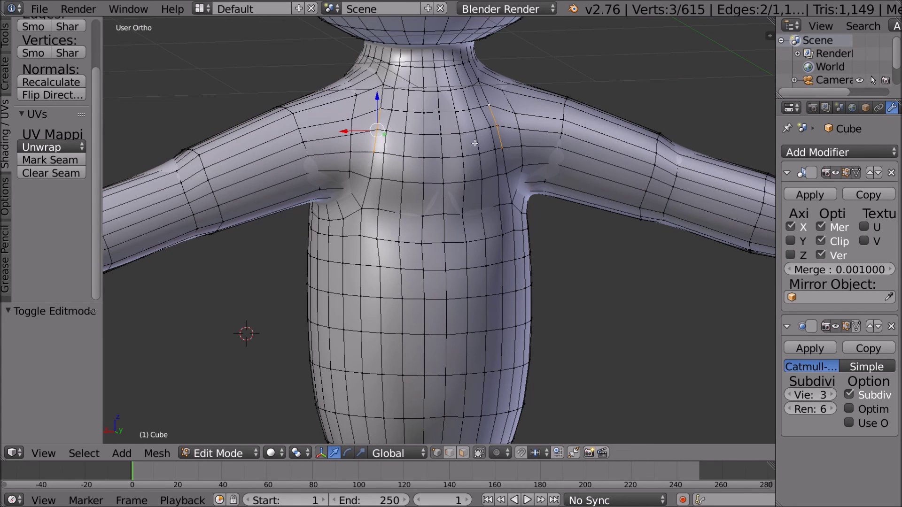
key(r)
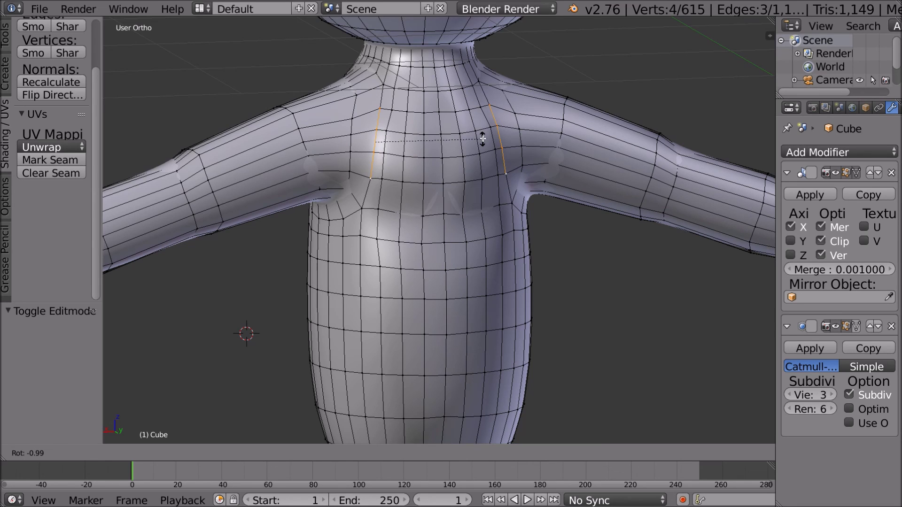
click(483, 137)
key(g)
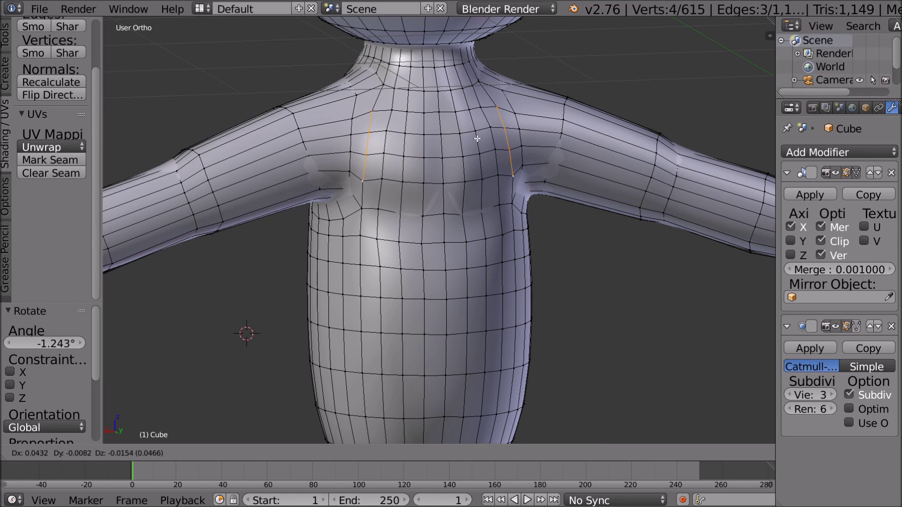
click(477, 139)
- Scale the selected column of back vertices to 0.915 and check the figure from several sides in Object Mode
key(s)
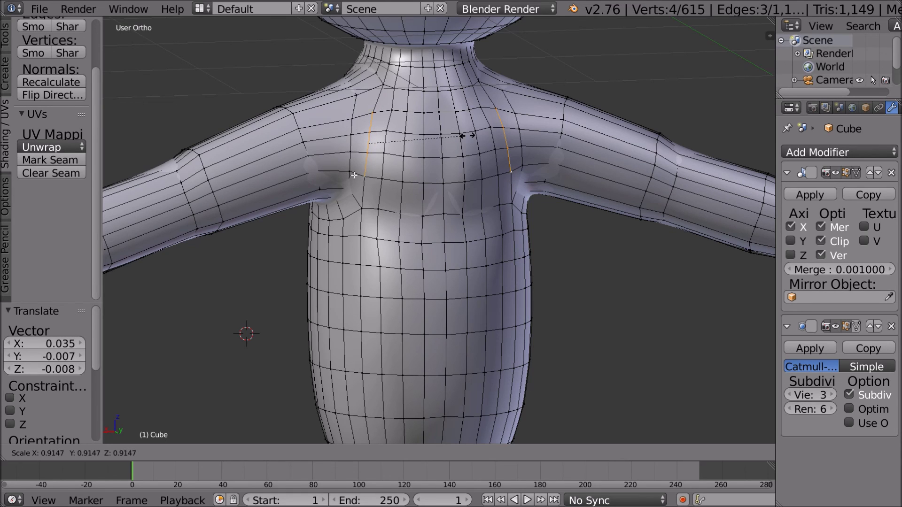
click(467, 135)
key(s)
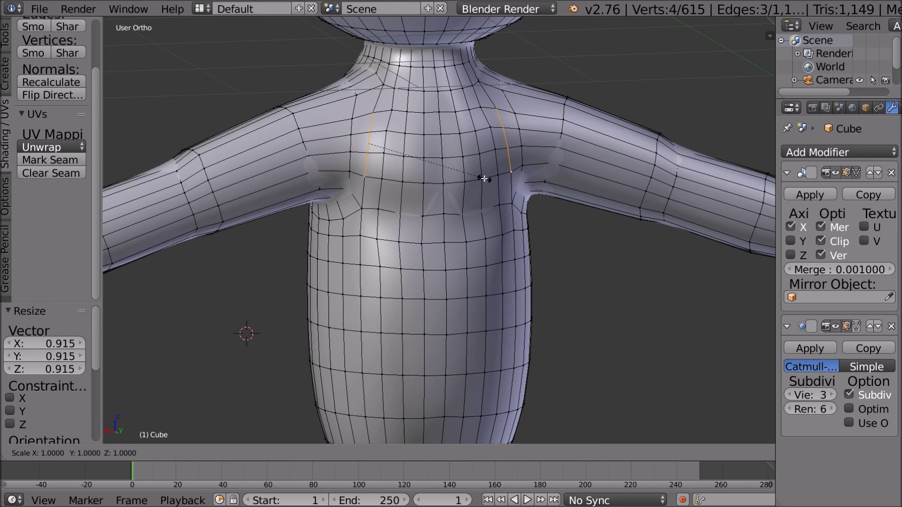
click(481, 178)
key(Tab)
middle_drag(515, 181, 507, 134)
scroll(546, 184, down, 5)
middle_drag(607, 179, 483, 219)
- Extrude the open edge loop at the arm's end slightly, scale the new loop inward and reposition it
key(Tab)
scroll(610, 240, up, 4)
scroll(405, 177, up, 2)
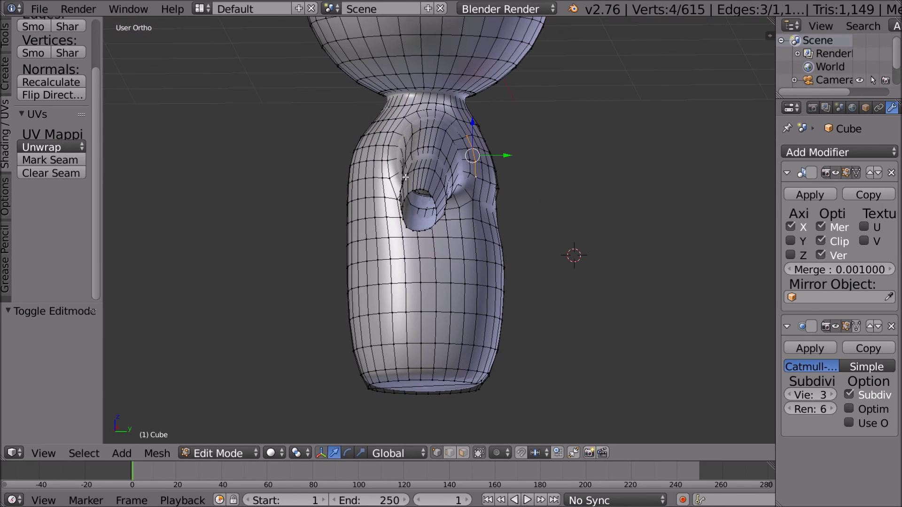
right_click(418, 181)
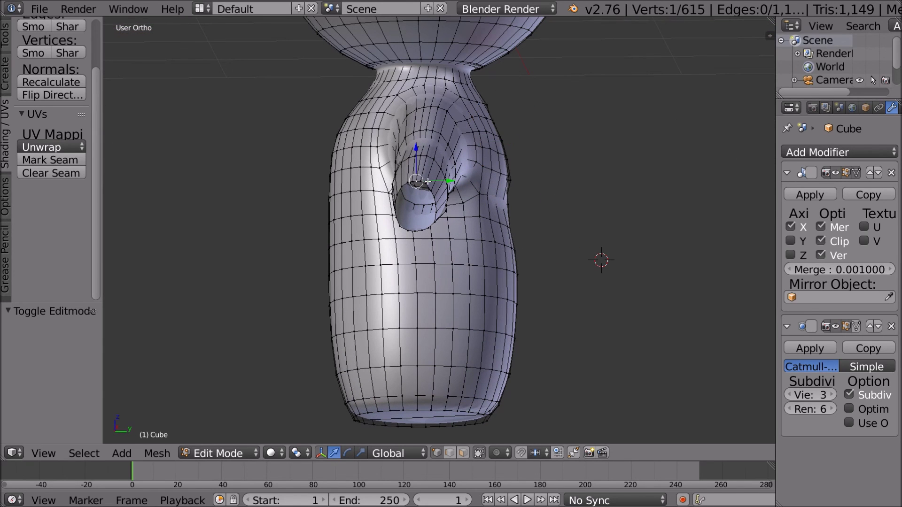
alt+right_click(471, 210)
key(e)
click(474, 214)
key(s)
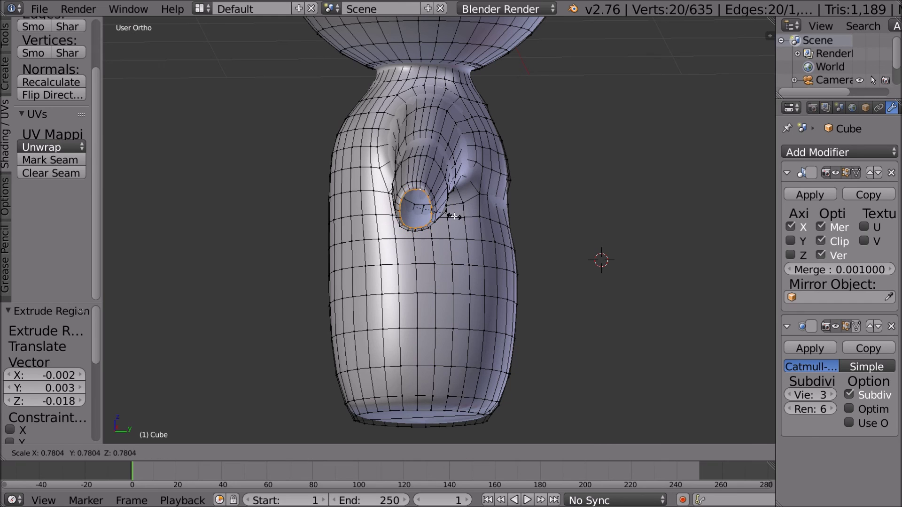
click(452, 219)
key(g)
click(448, 223)
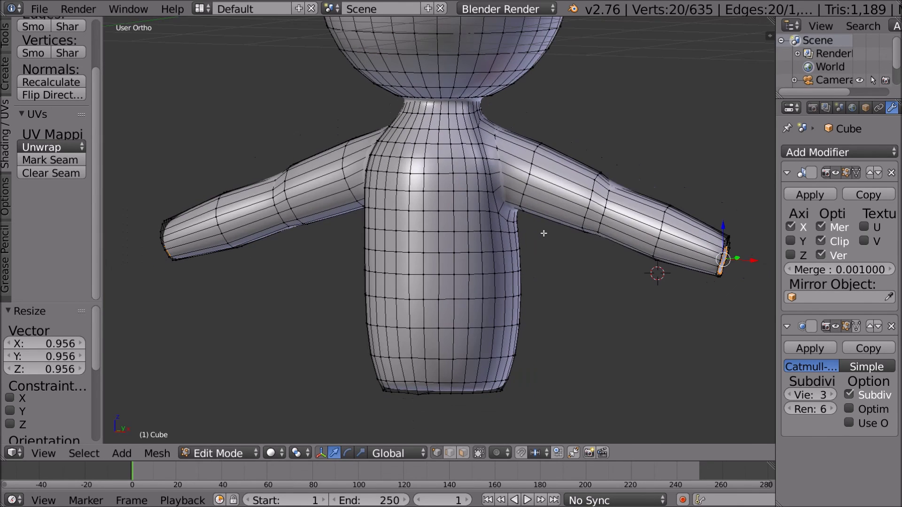
- Move the arm's end loop outward about 0.069 in X and 0.033 in Y, fill it with a face and return to Object Mode
scroll(608, 258, down, 1)
key(g)
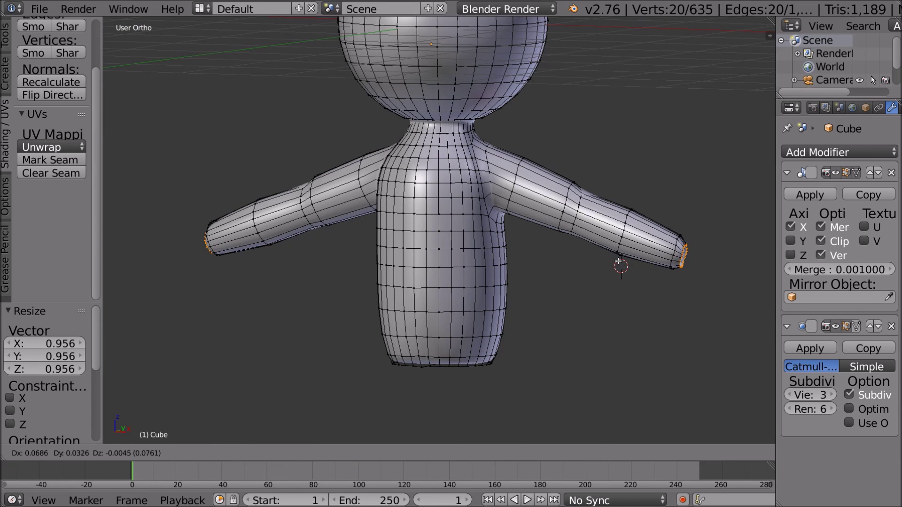
click(618, 261)
key(f)
key(Tab)
- Examine the whole figure from all sides, including the closed arm ends, the back and the body
middle_drag(616, 261, 238, 263)
scroll(536, 221, down, 5)
middle_drag(536, 221, 250, 177)
scroll(435, 187, up, 1)
scroll(435, 187, up, 5)
scroll(504, 184, down, 4)
scroll(459, 153, up, 2)
mouse_move(459, 153)
middle_down()
mouse_move(407, 141)
mouse_move(423, 150)
mouse_move(441, 127)
mouse_move(432, 170)
mouse_move(396, 160)
mouse_move(458, 142)
middle_up()
scroll(419, 154, down, 4)
scroll(452, 163, up, 4)
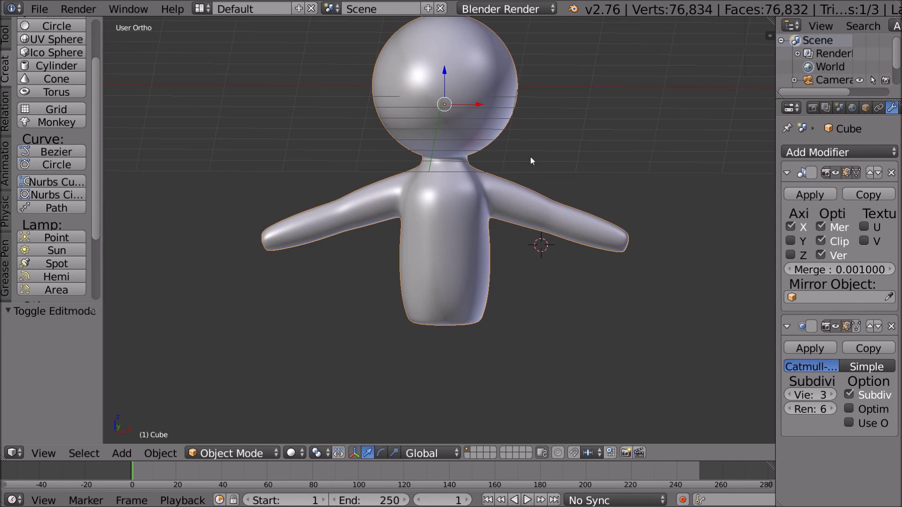
scroll(529, 156, up, 2)
middle_drag(530, 156, 466, 167)
scroll(549, 178, up, 1)
middle_drag(553, 198, 548, 173)
scroll(549, 174, down, 9)
mouse_move(473, 180)
middle_down()
mouse_move(512, 168)
mouse_move(530, 179)
mouse_move(477, 182)
middle_up()
scroll(479, 181, up, 5)
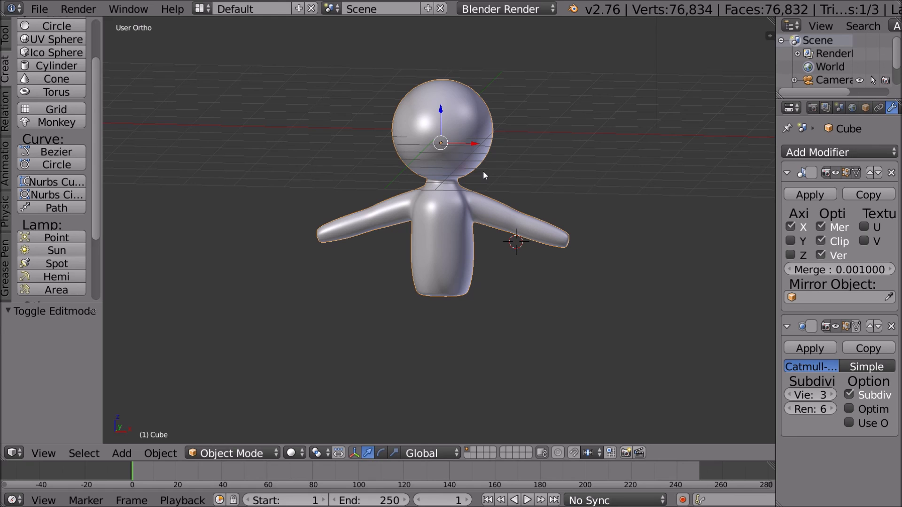
scroll(447, 161, up, 1)
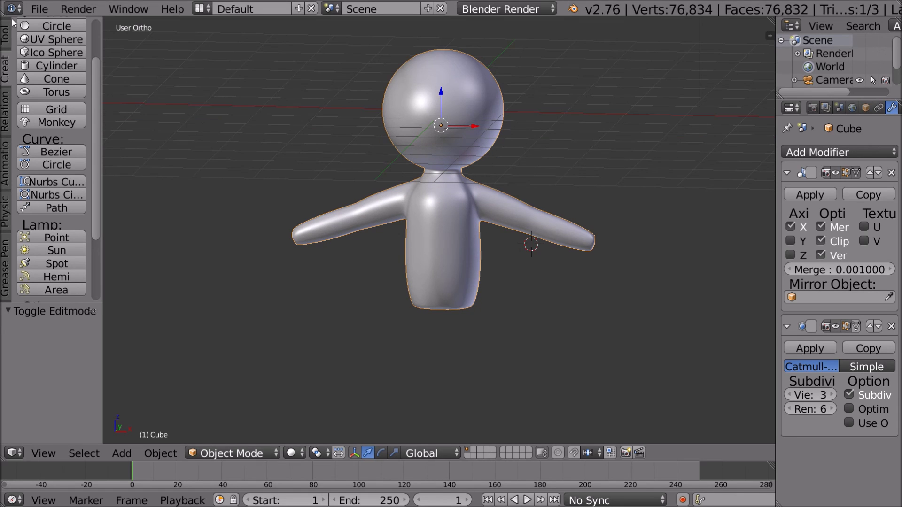
- Save the scene as untitled.blend in the Documents folder
click(39, 9)
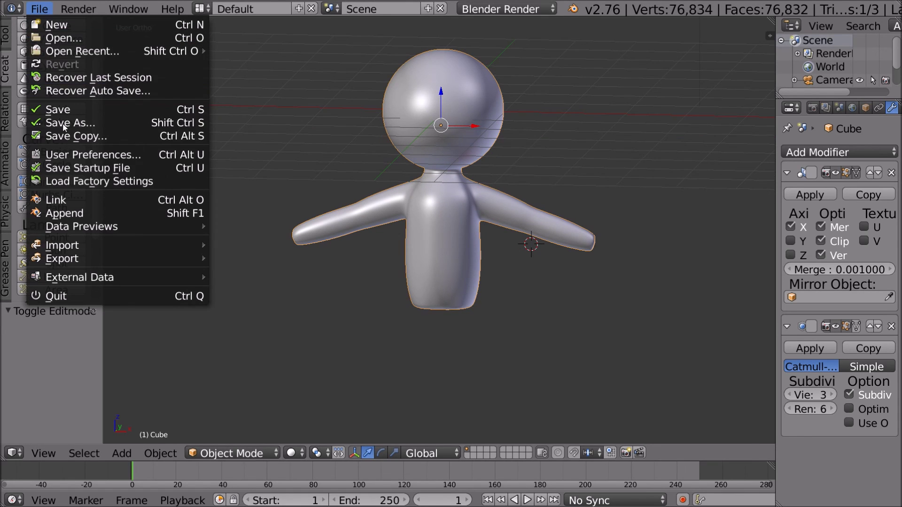
click(62, 122)
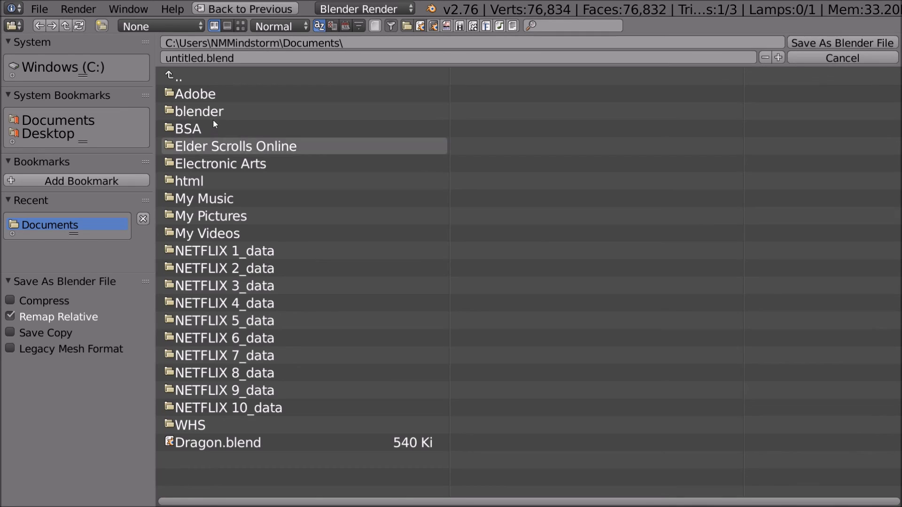
click(847, 43)
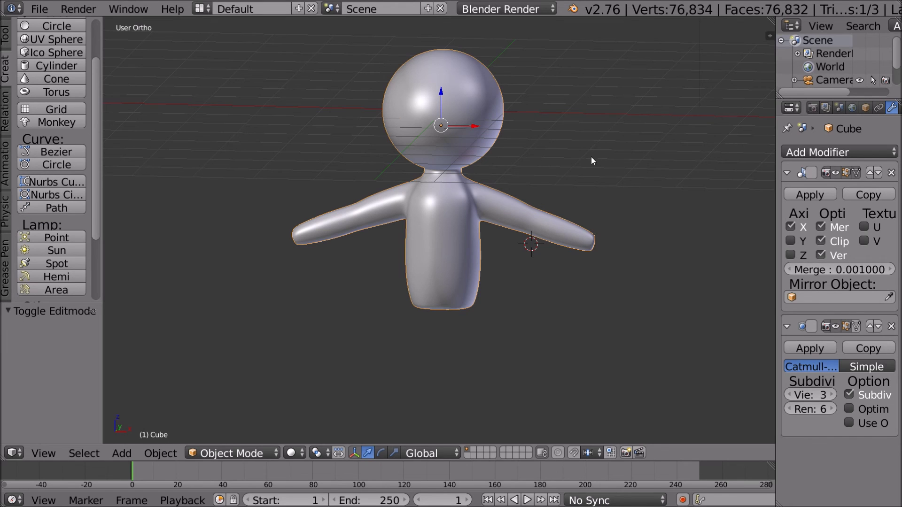
- Save the scene under the new file name STICK FIGURE in the Documents folder
click(36, 10)
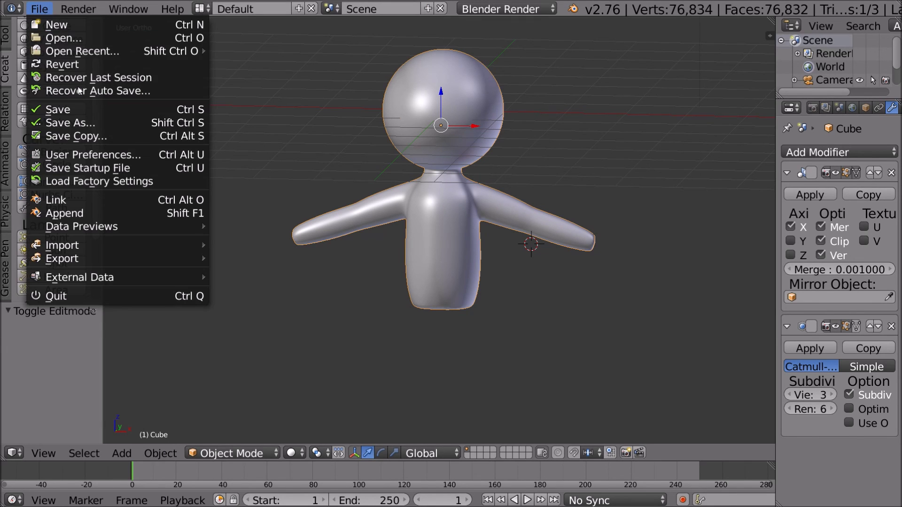
click(83, 125)
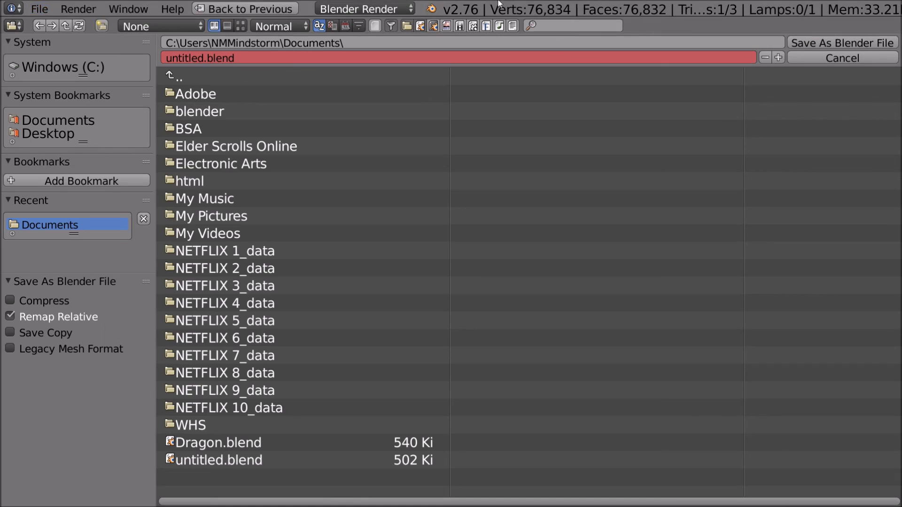
click(286, 59)
text(ST)
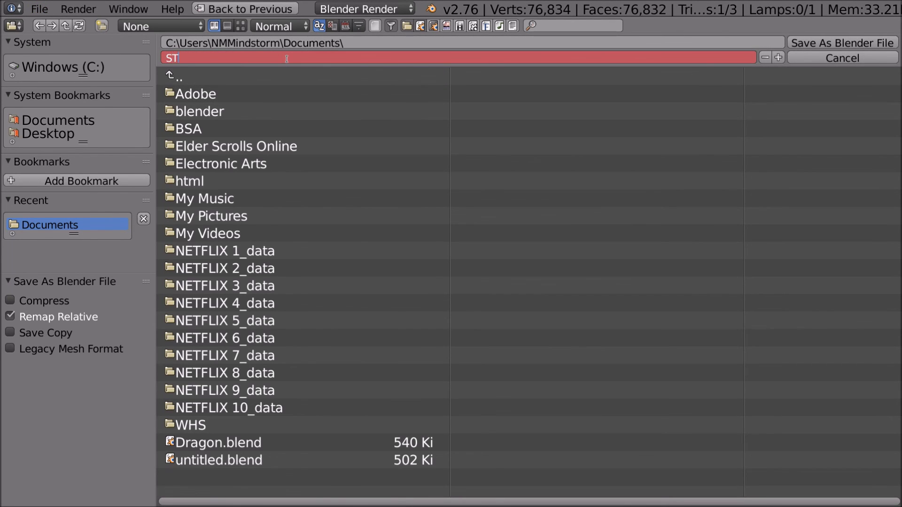
text(ICK FIGURE)
click(843, 42)
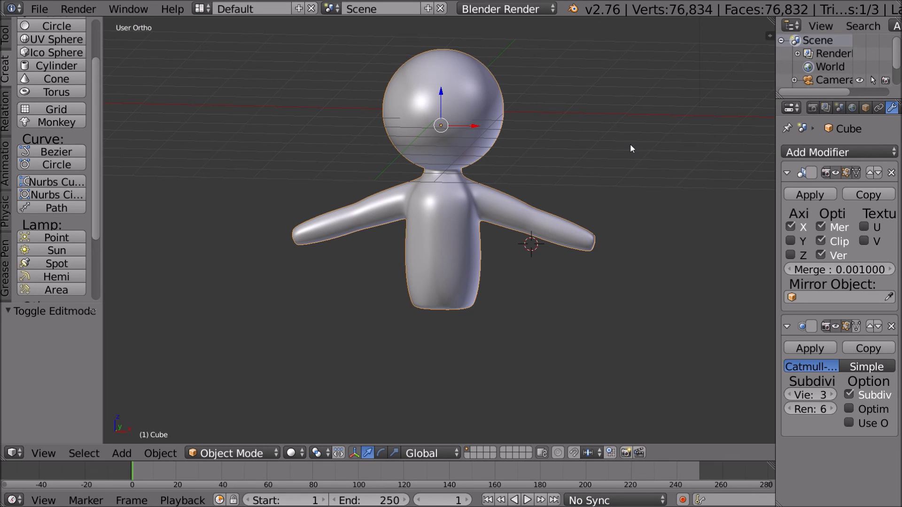